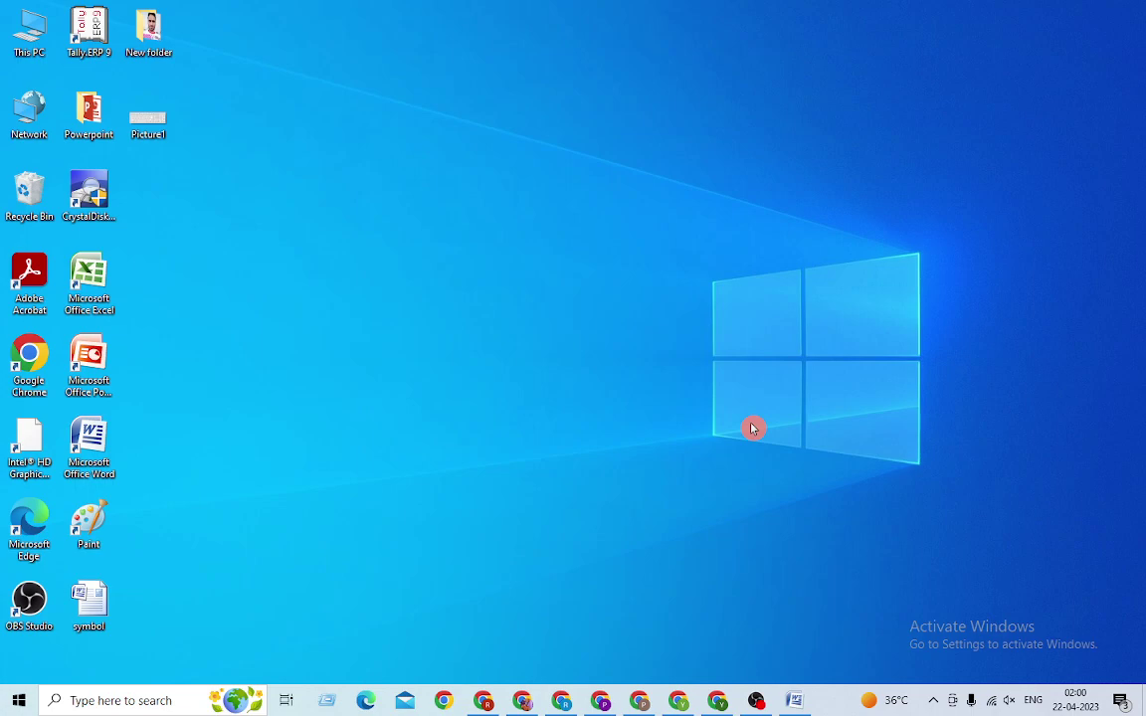
- Restore the Word window showing Document1 from the taskbar
click(796, 699)
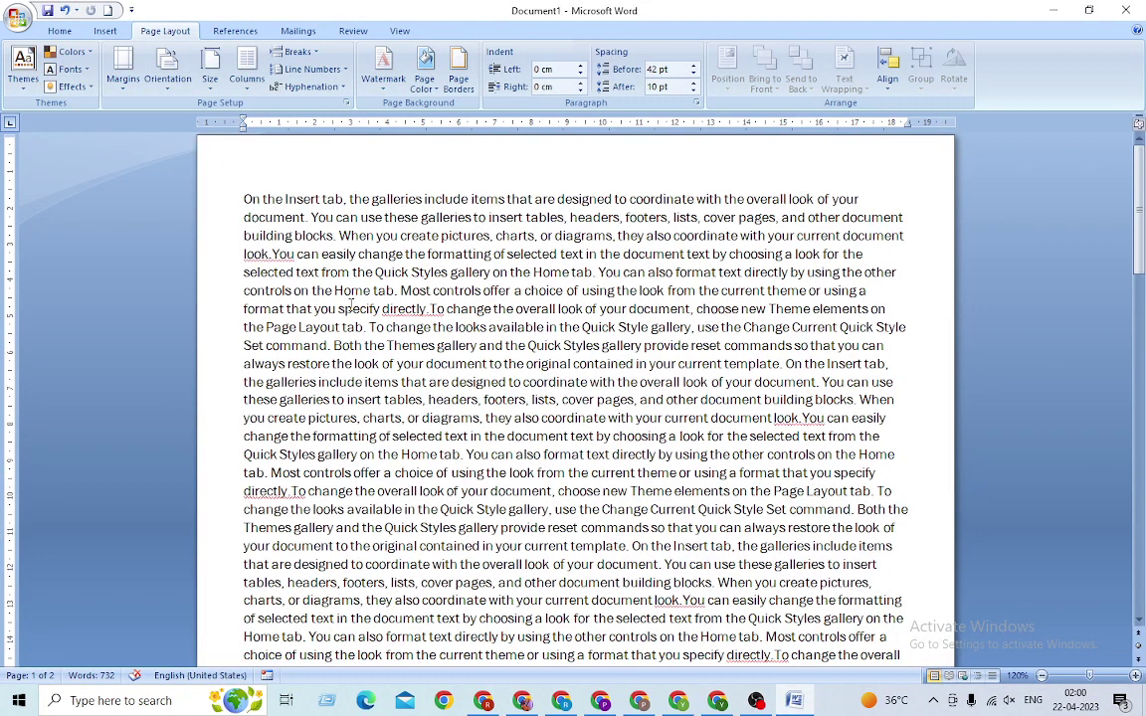
- Switch to the Page Layout tab and scroll the document down slightly
click(167, 35)
scroll(554, 382, down, 1)
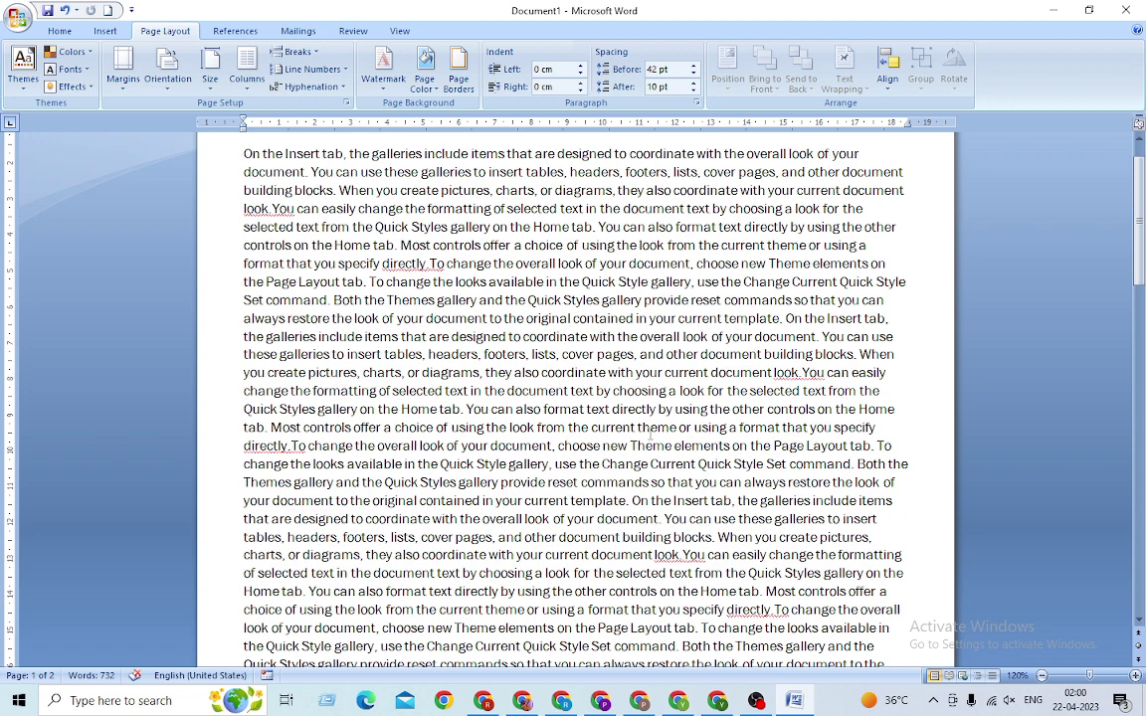
- Browse the built-in watermark gallery, then apply the DO NOT COPY 1 watermark
click(384, 88)
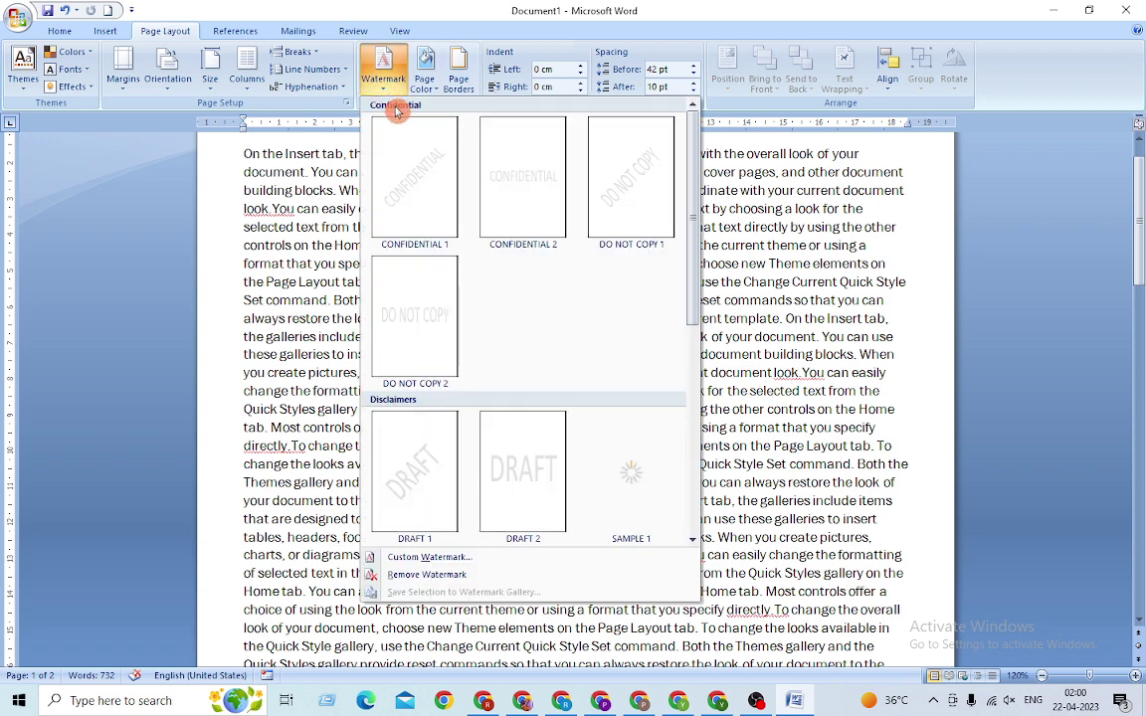
click(453, 138)
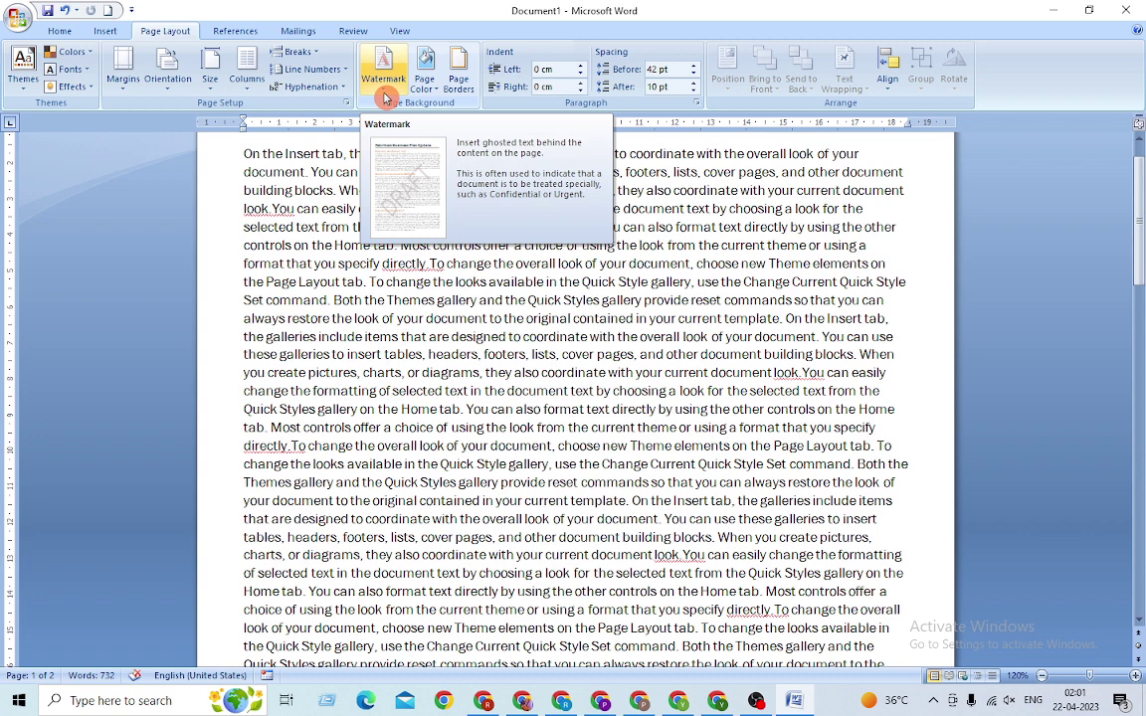
click(383, 80)
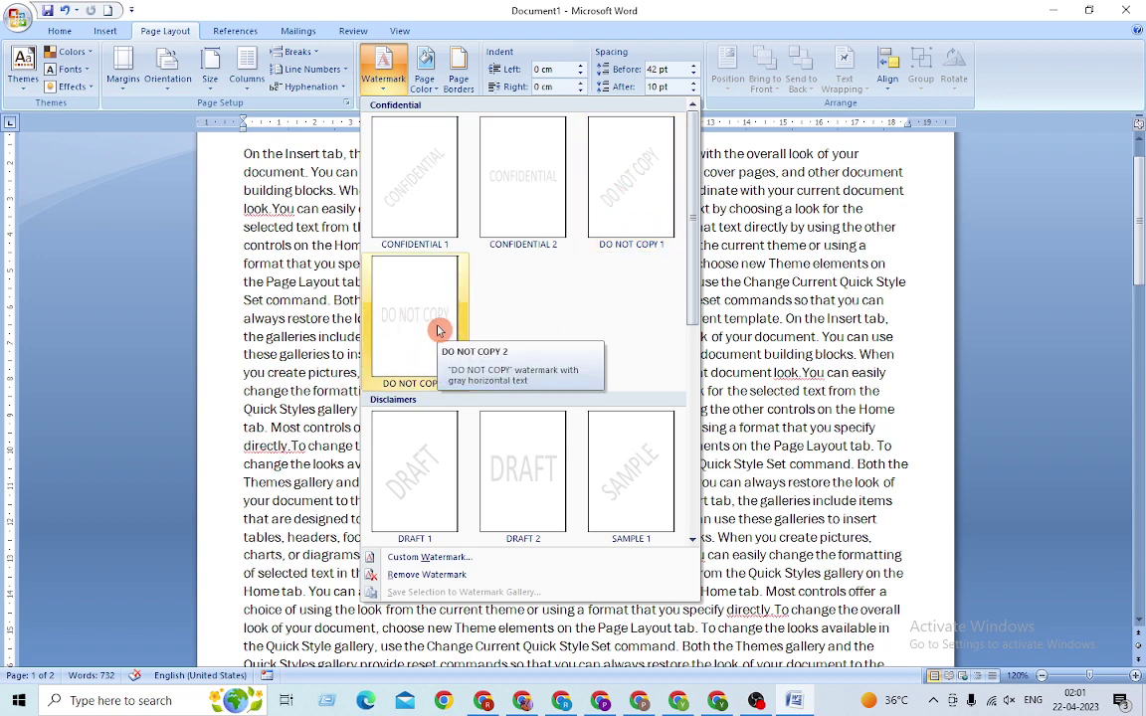
click(638, 187)
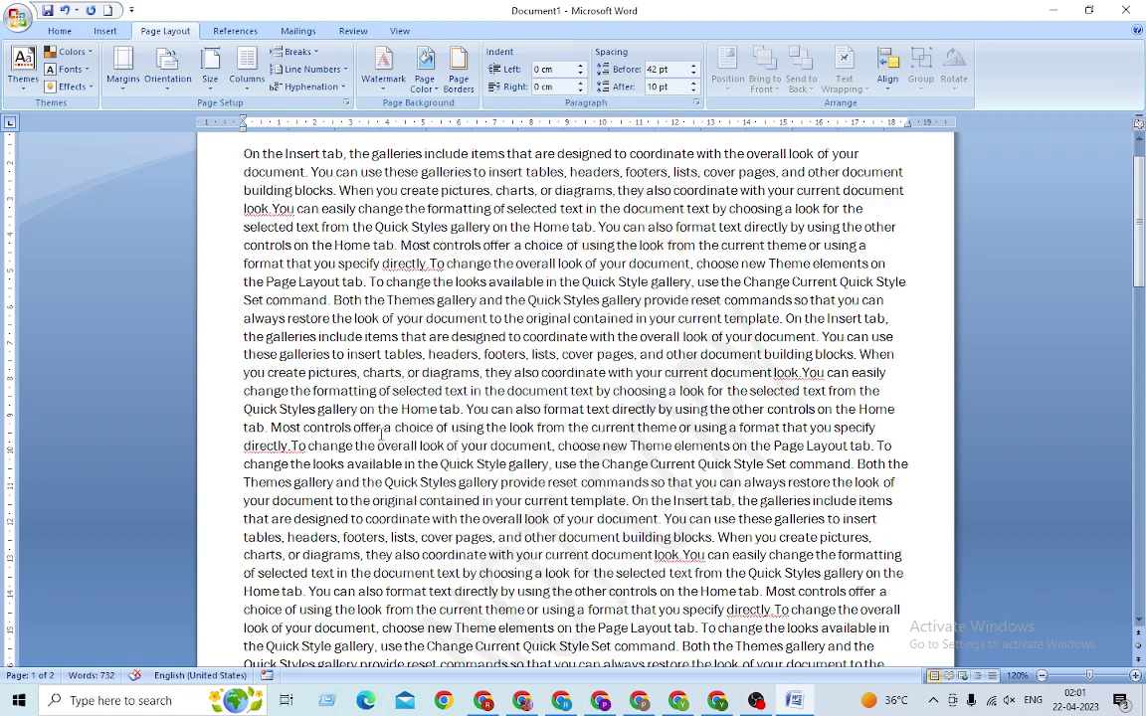
- Scroll through the DO NOT COPY 1 watermarked pages and reopen the watermark gallery
scroll(402, 414, down, 4)
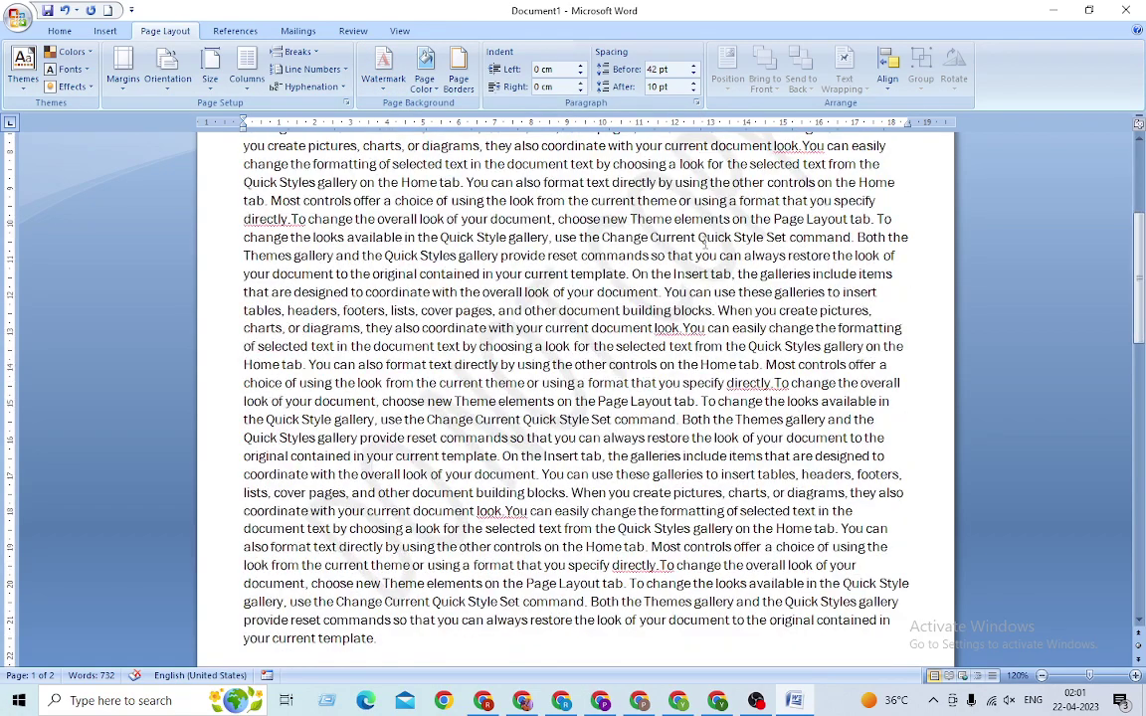
scroll(637, 218, up, 2)
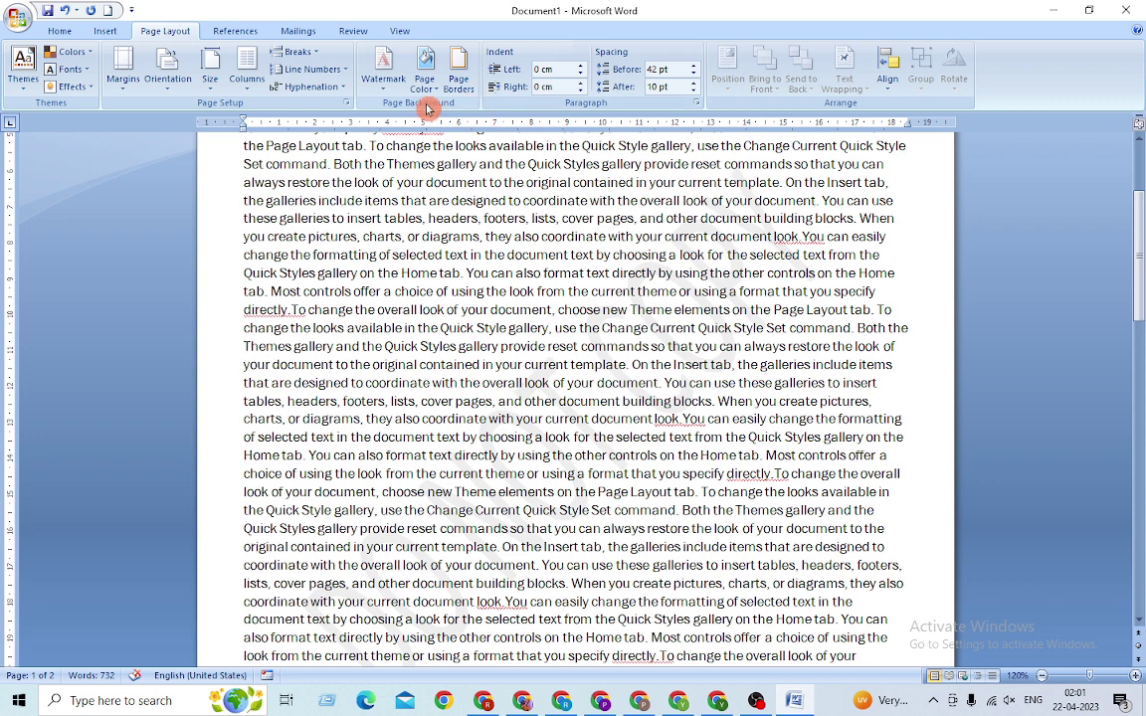
click(383, 84)
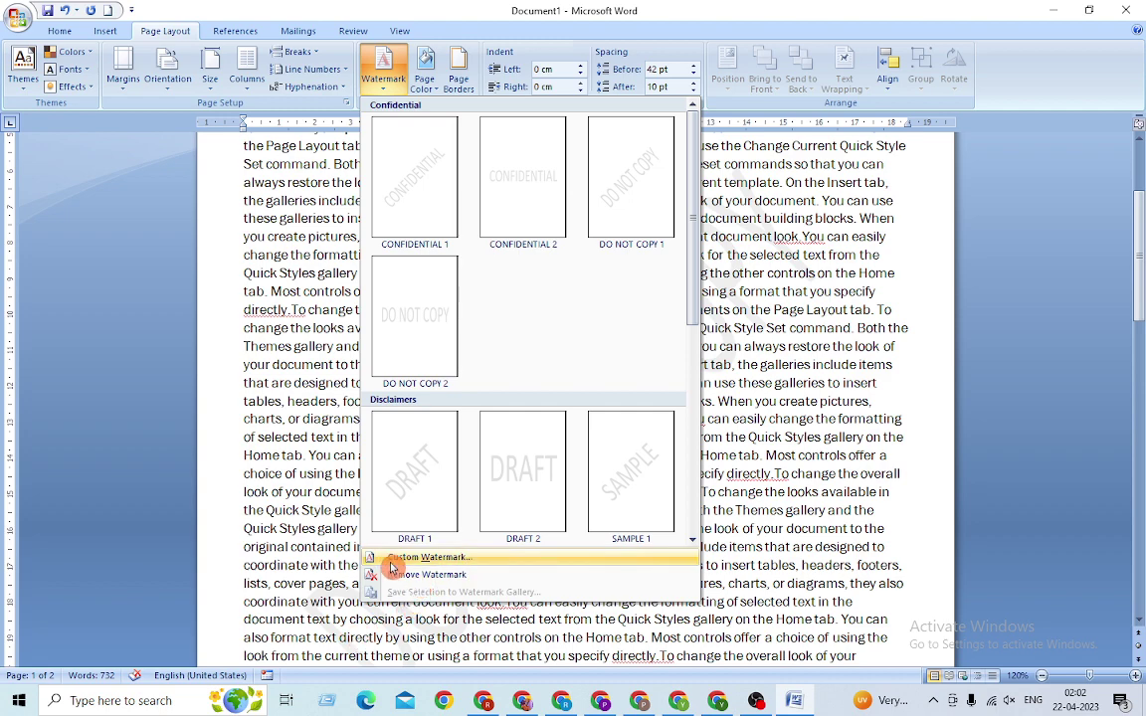
- Open Custom Watermark as a text watermark in English (United States) and edit its ASAP text
click(434, 558)
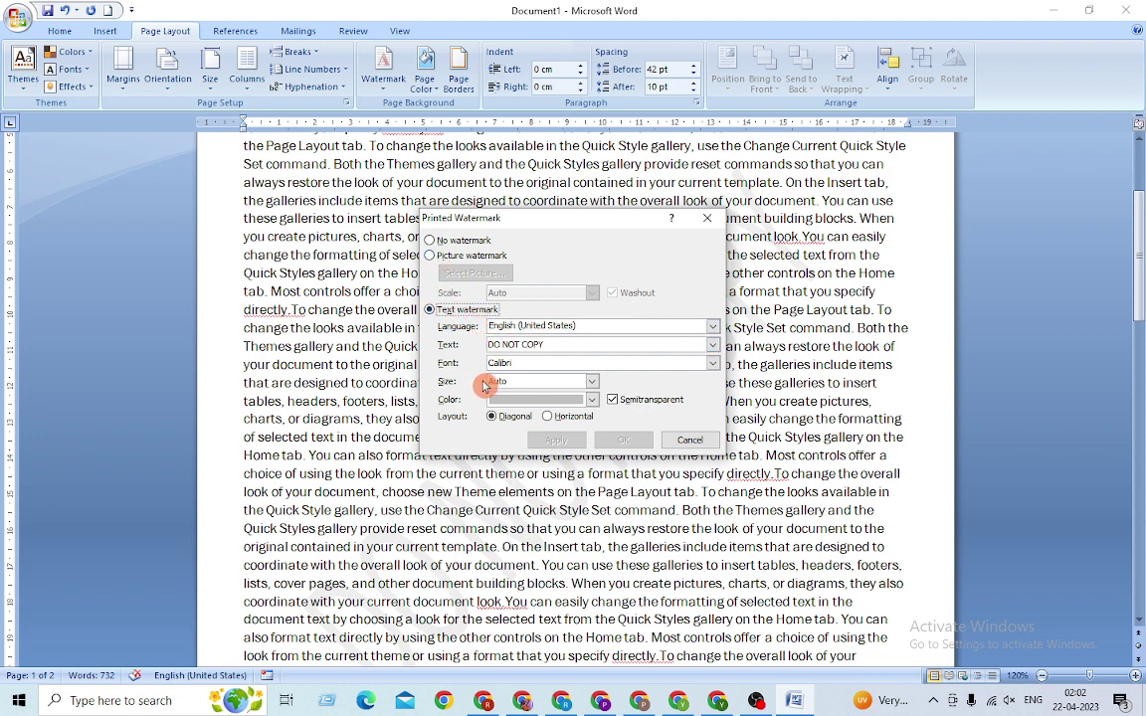
click(537, 327)
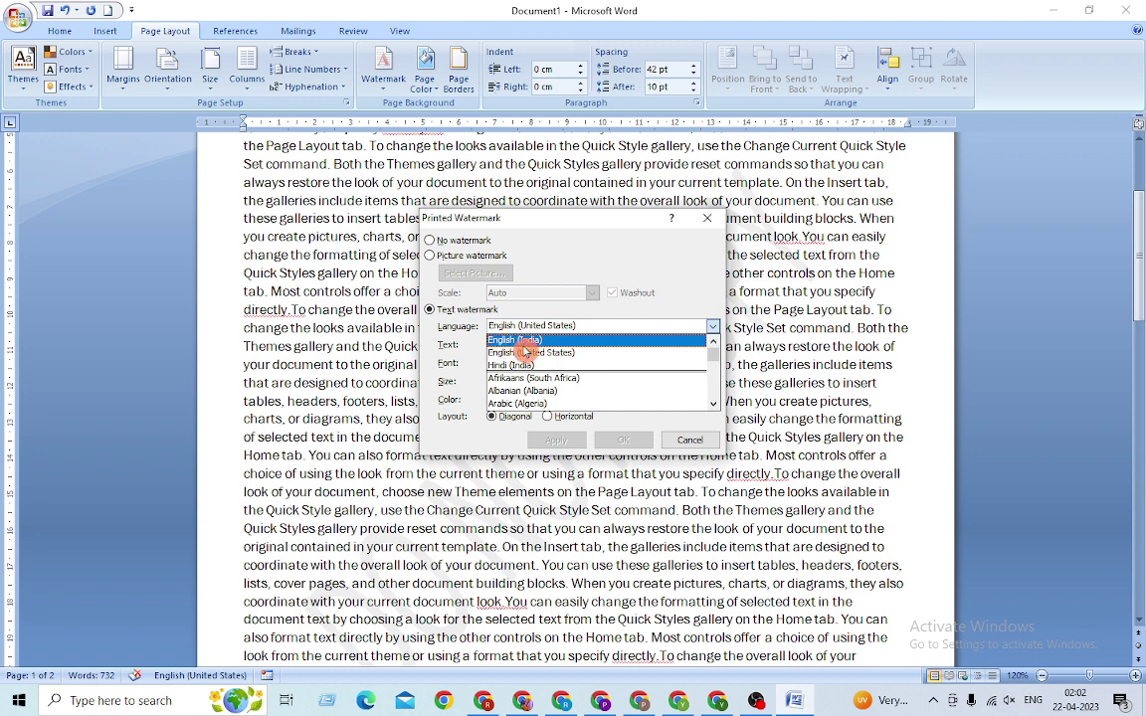
click(525, 354)
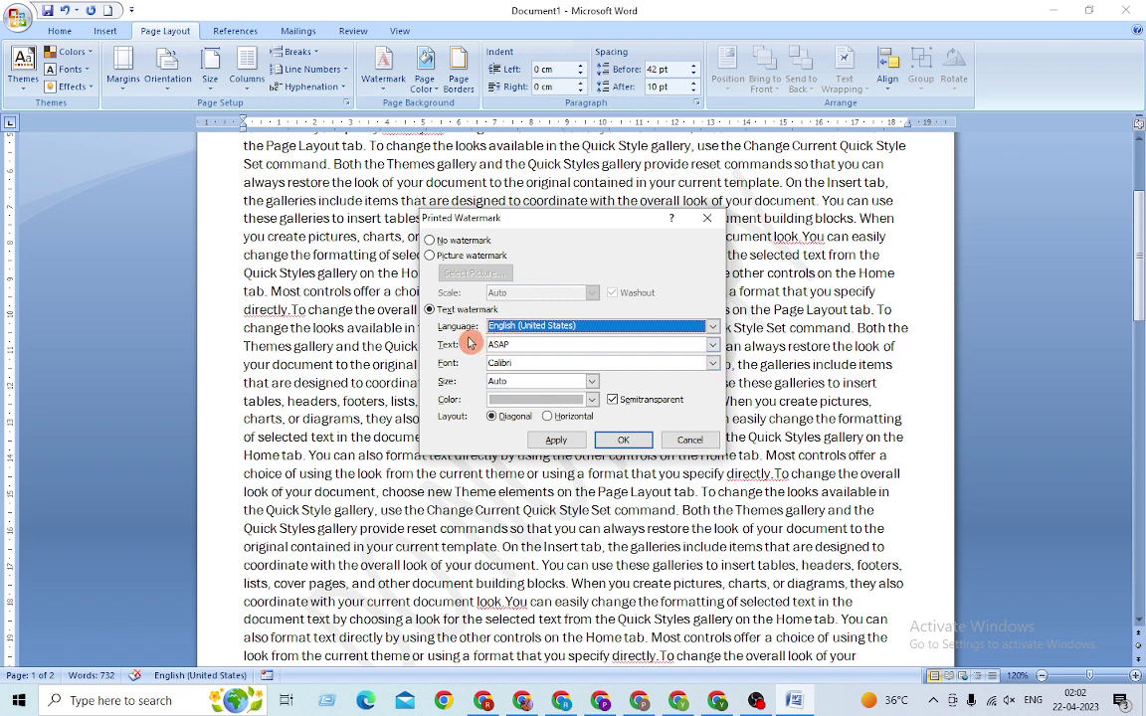
click(522, 330)
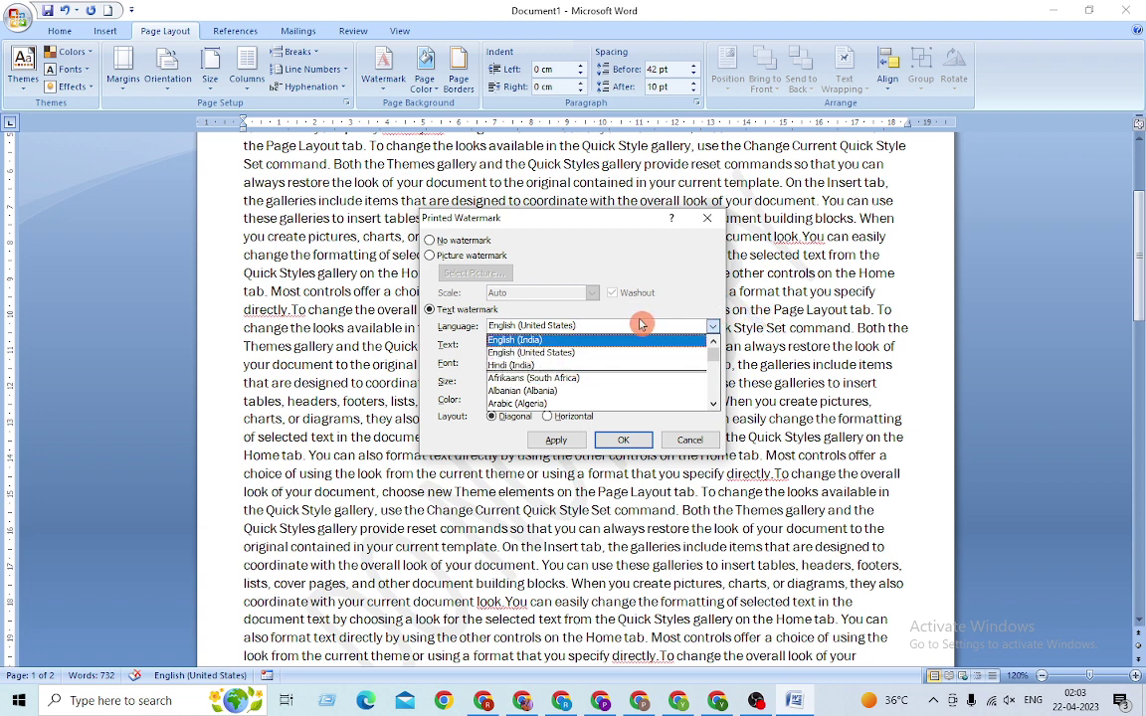
click(594, 288)
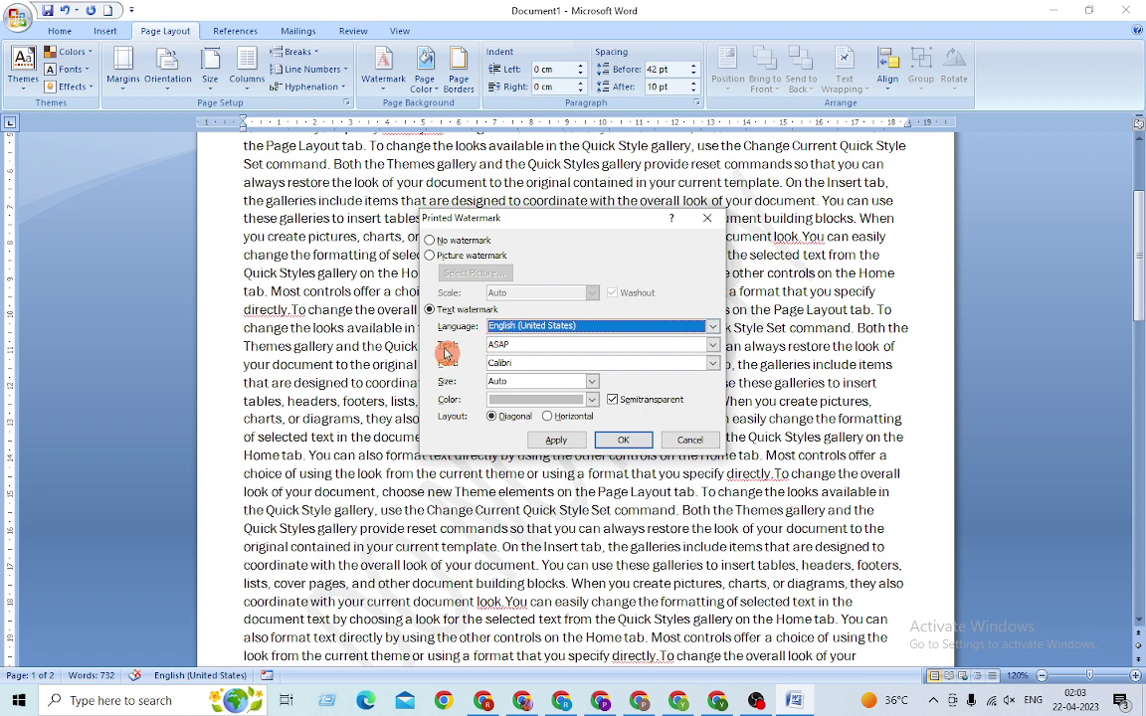
click(528, 345)
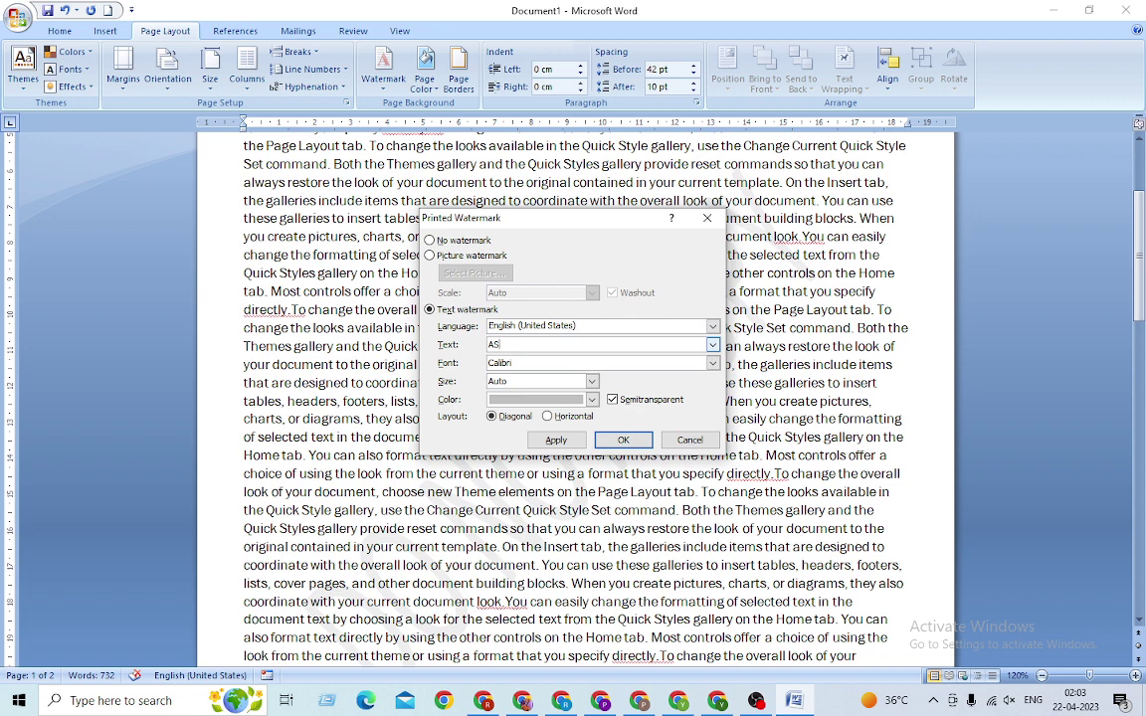
- Replace the ASAP watermark text with the person's full name
key(BackSpace)
key(BackSpace)
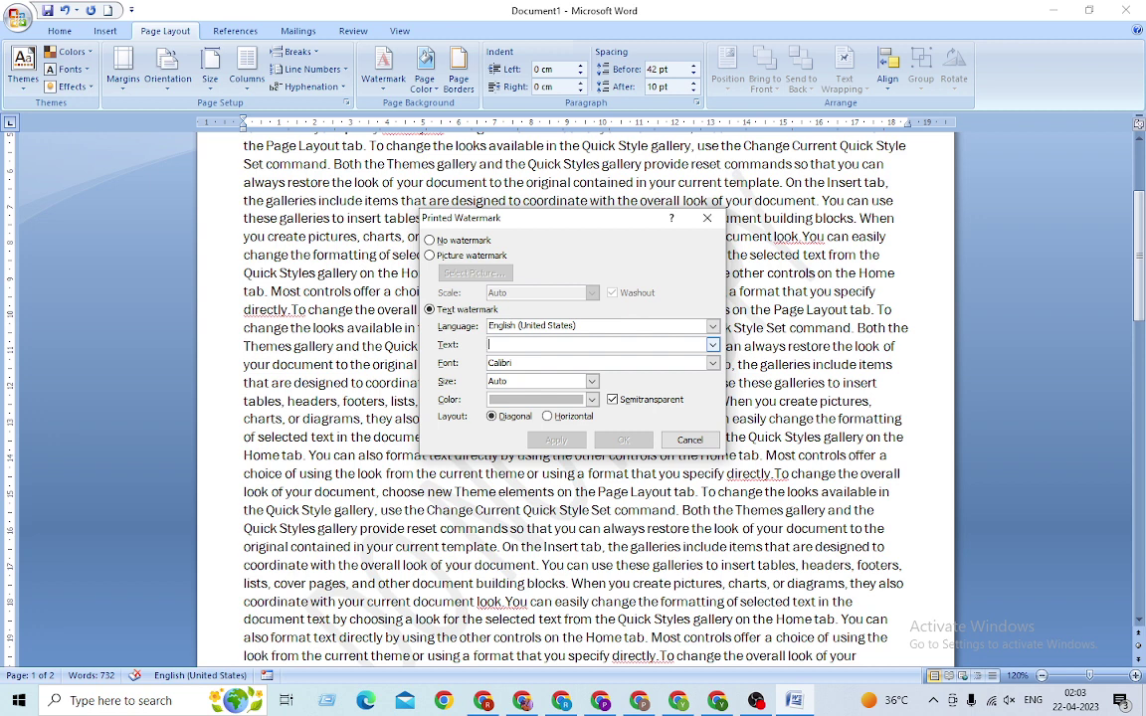
text(Mangal Singh)
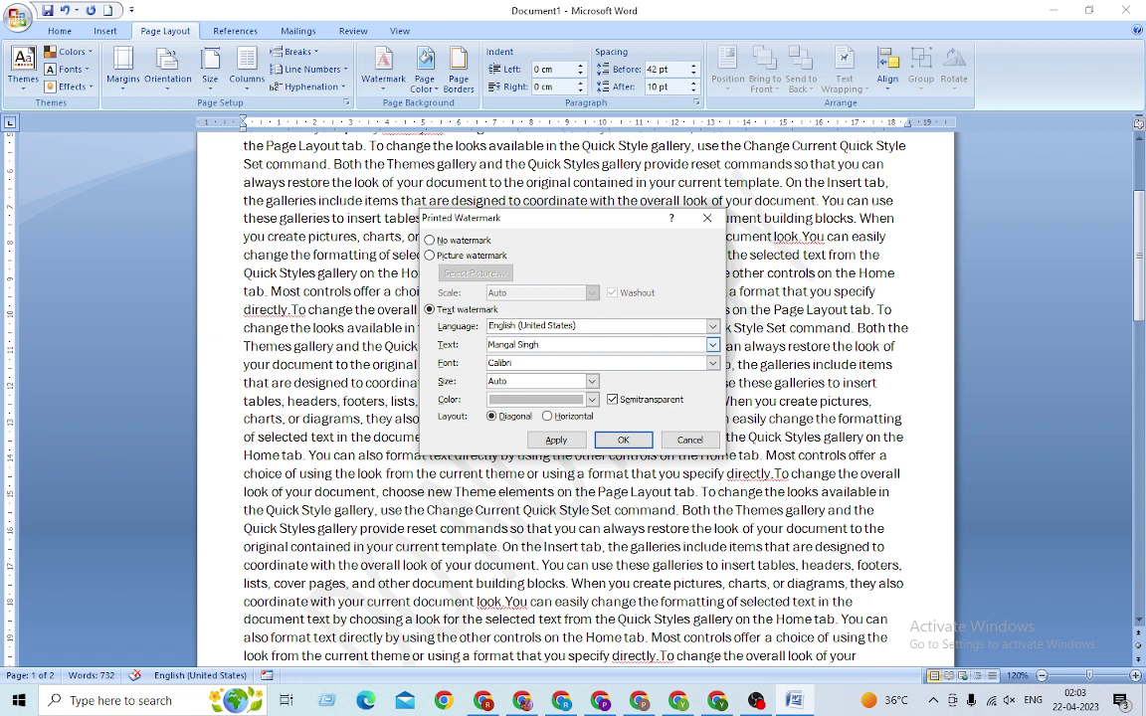
click(450, 365)
click(711, 363)
click(712, 364)
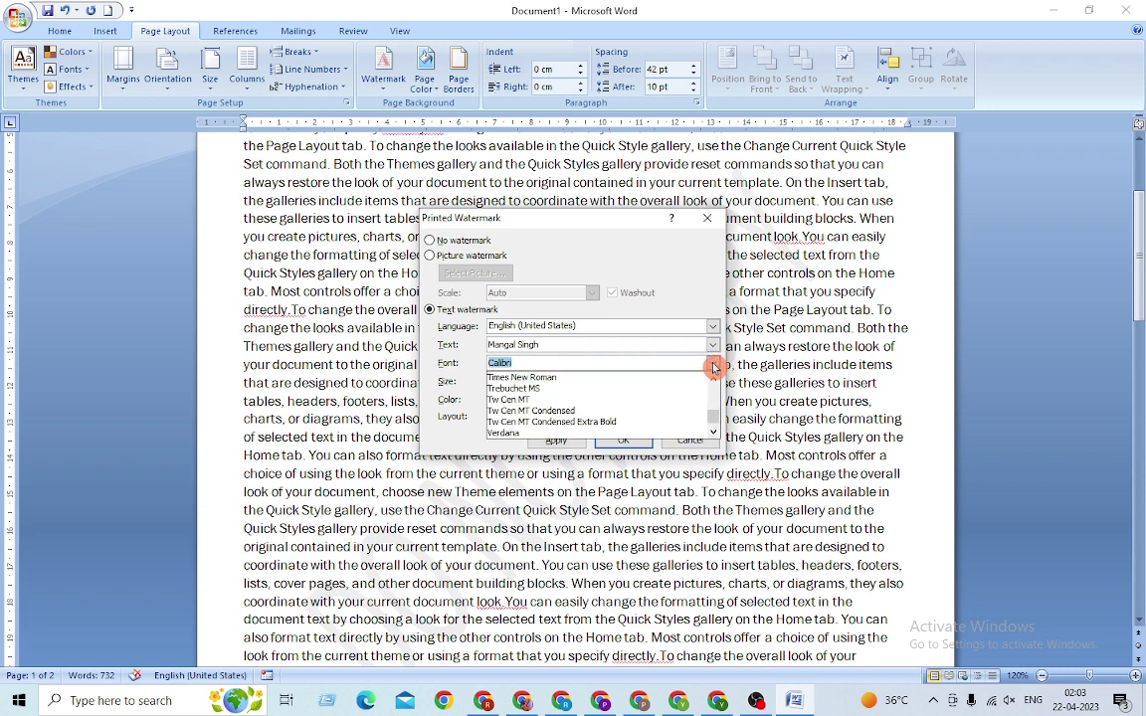
text(k)
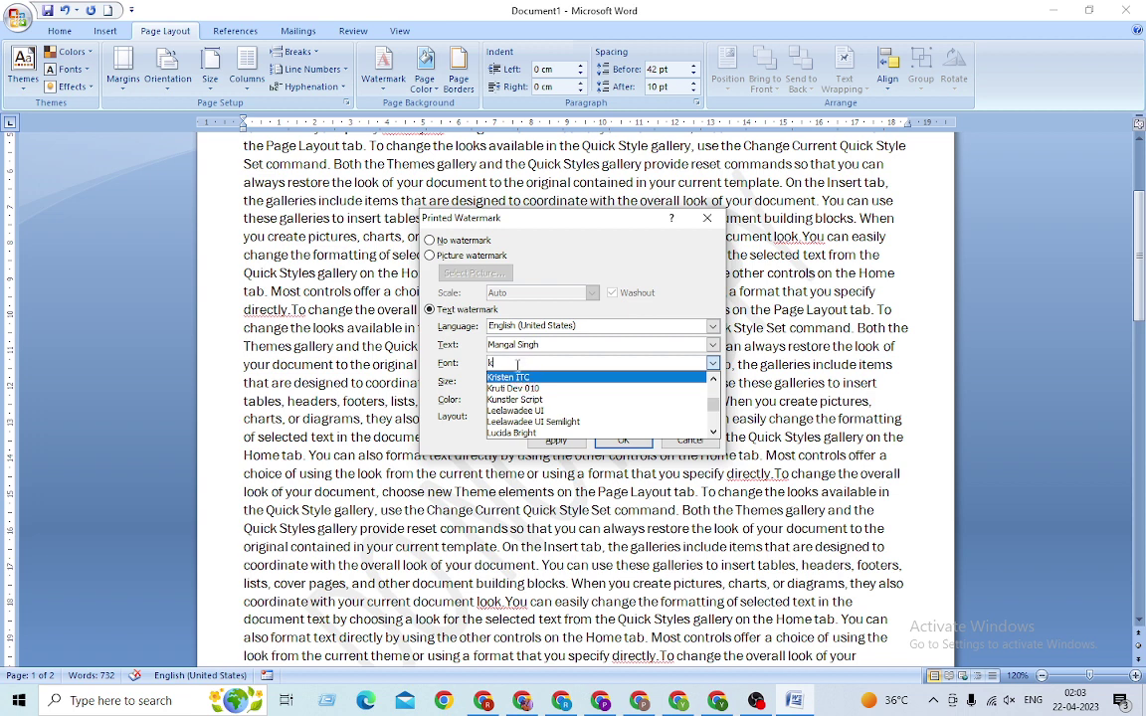
key(Return)
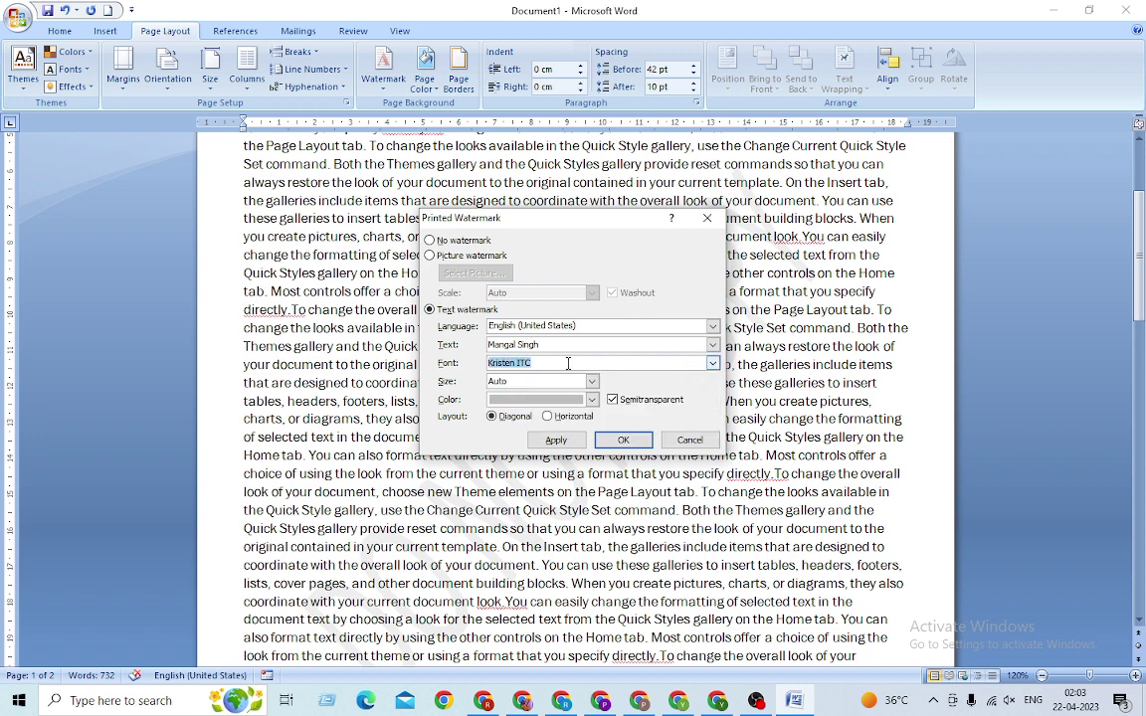
text(ca)
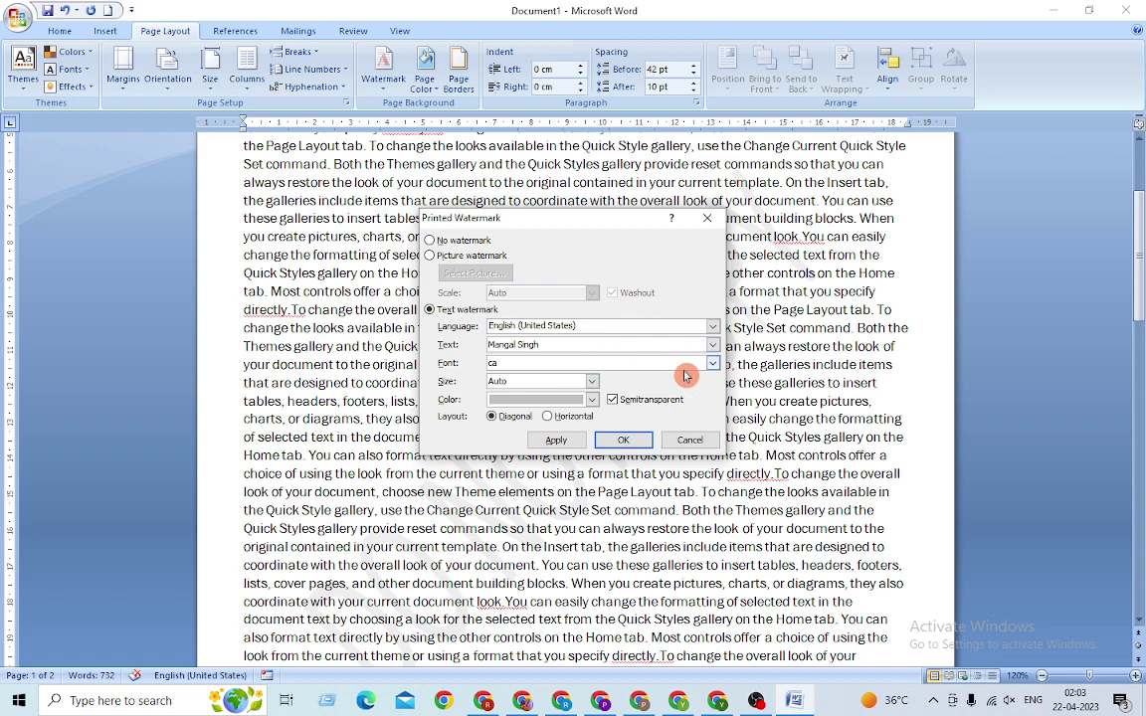
click(713, 364)
scroll(547, 376, up, 5)
scroll(542, 379, up, 5)
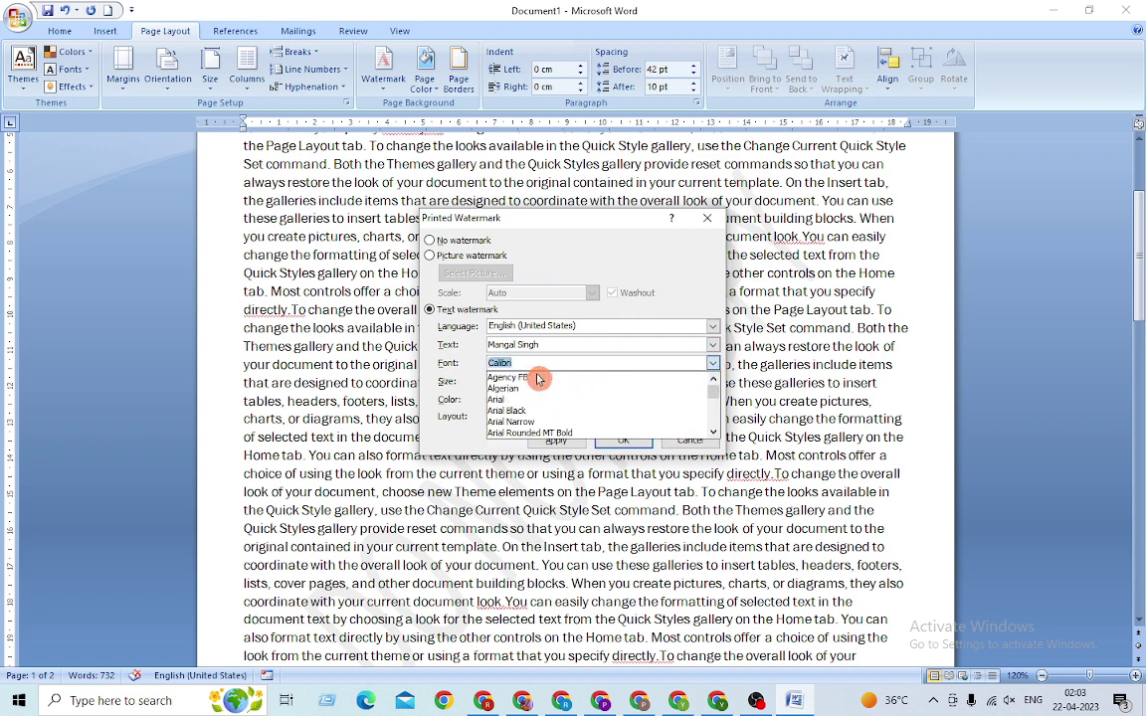
scroll(534, 406, down, 1)
scroll(534, 405, down, 3)
scroll(535, 405, down, 1)
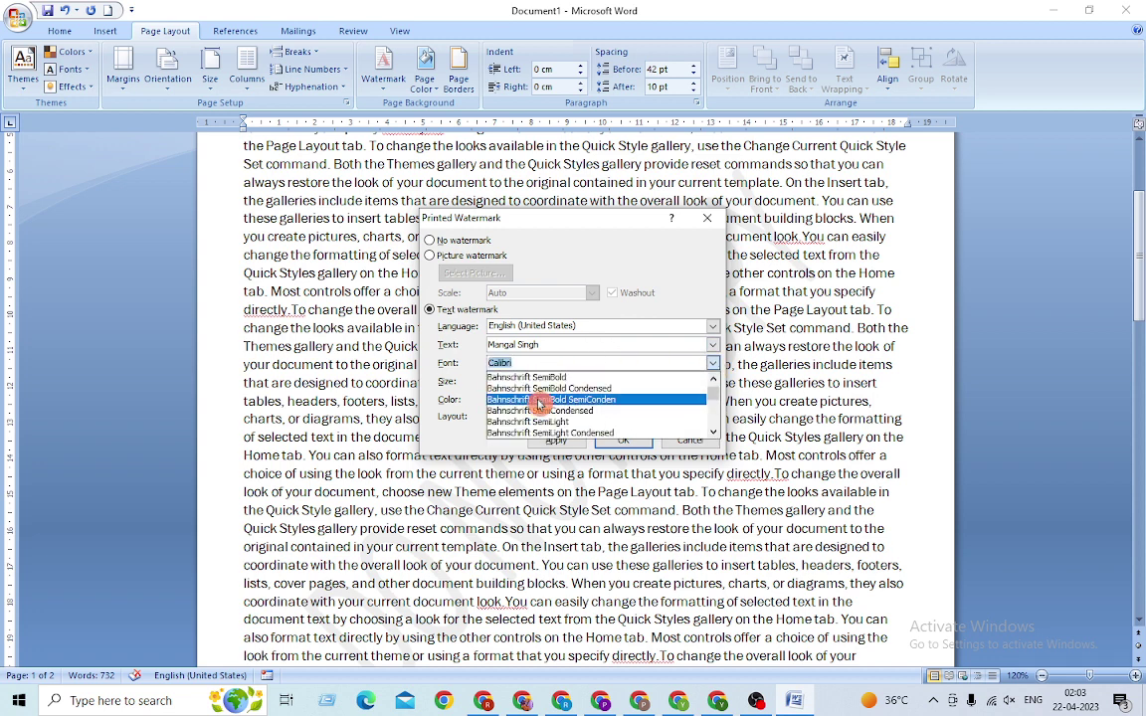
scroll(537, 407, down, 2)
scroll(539, 408, down, 2)
scroll(538, 408, down, 1)
scroll(540, 409, down, 1)
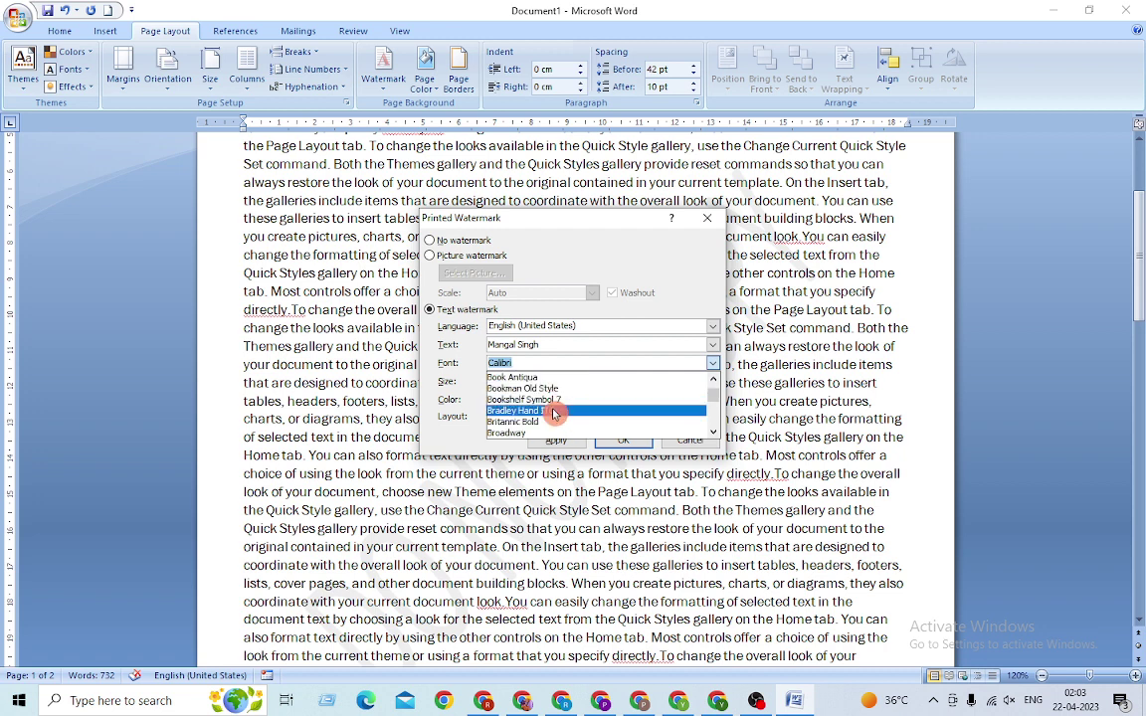
scroll(543, 410, down, 2)
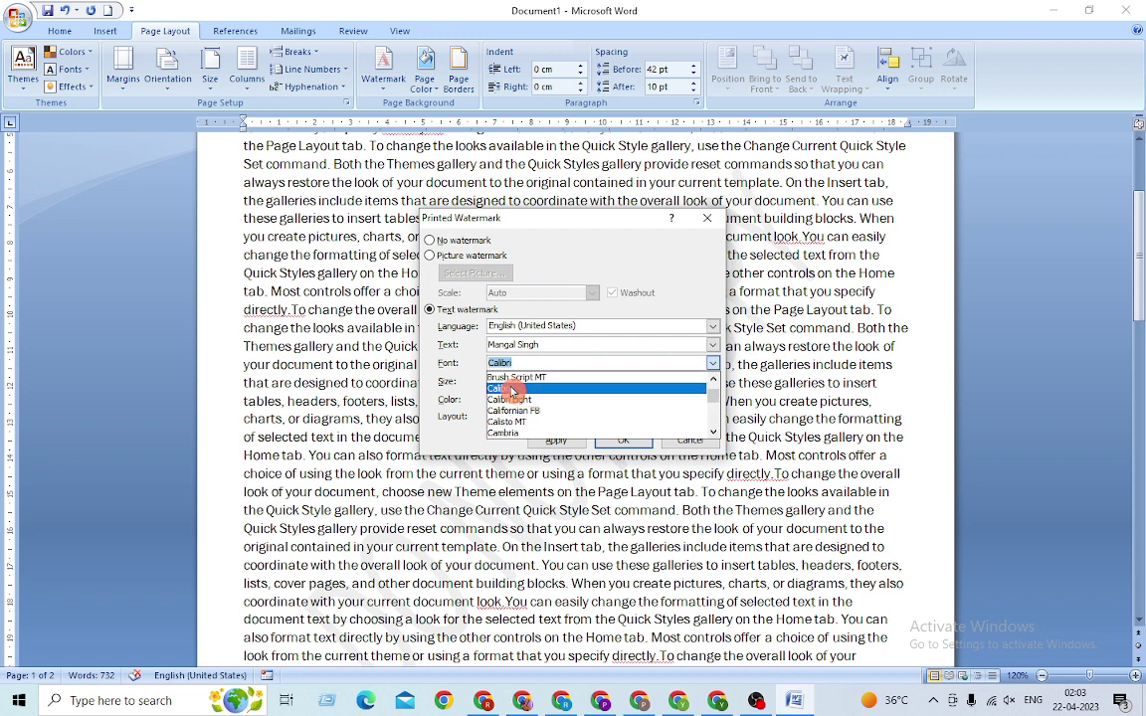
click(507, 391)
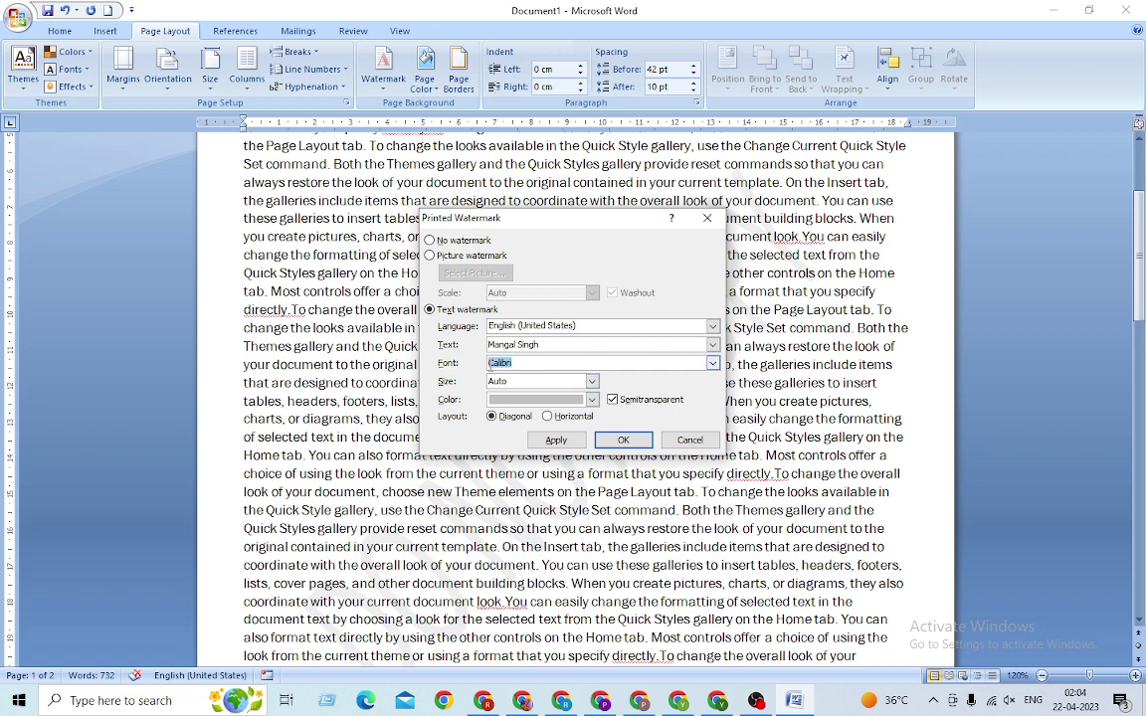
click(546, 344)
click(504, 386)
click(515, 380)
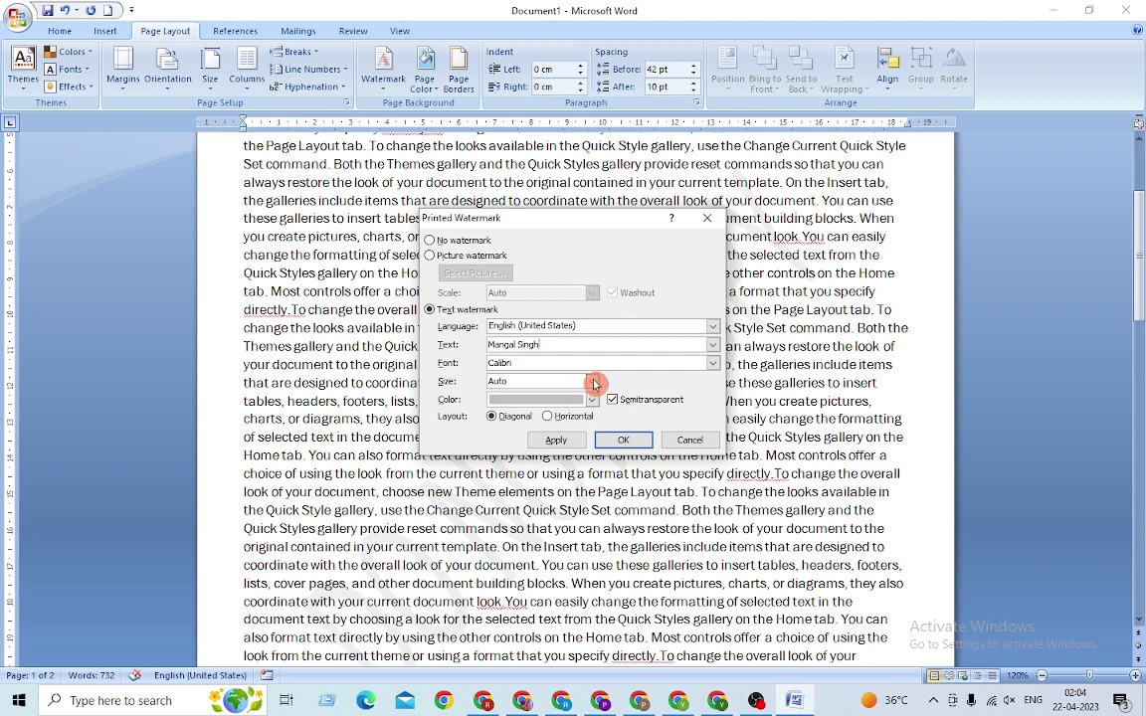
- Keep the name watermark at Auto size in Calibri, semitransparent and diagonal
click(591, 381)
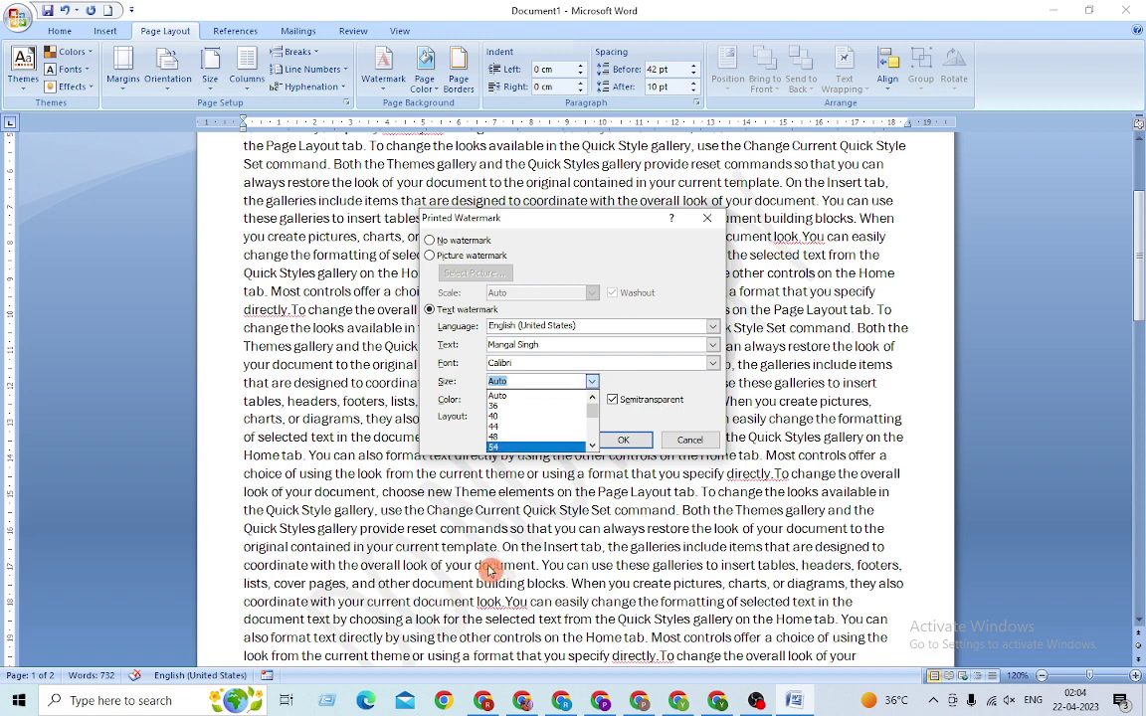
scroll(515, 432, down, 2)
scroll(514, 433, down, 1)
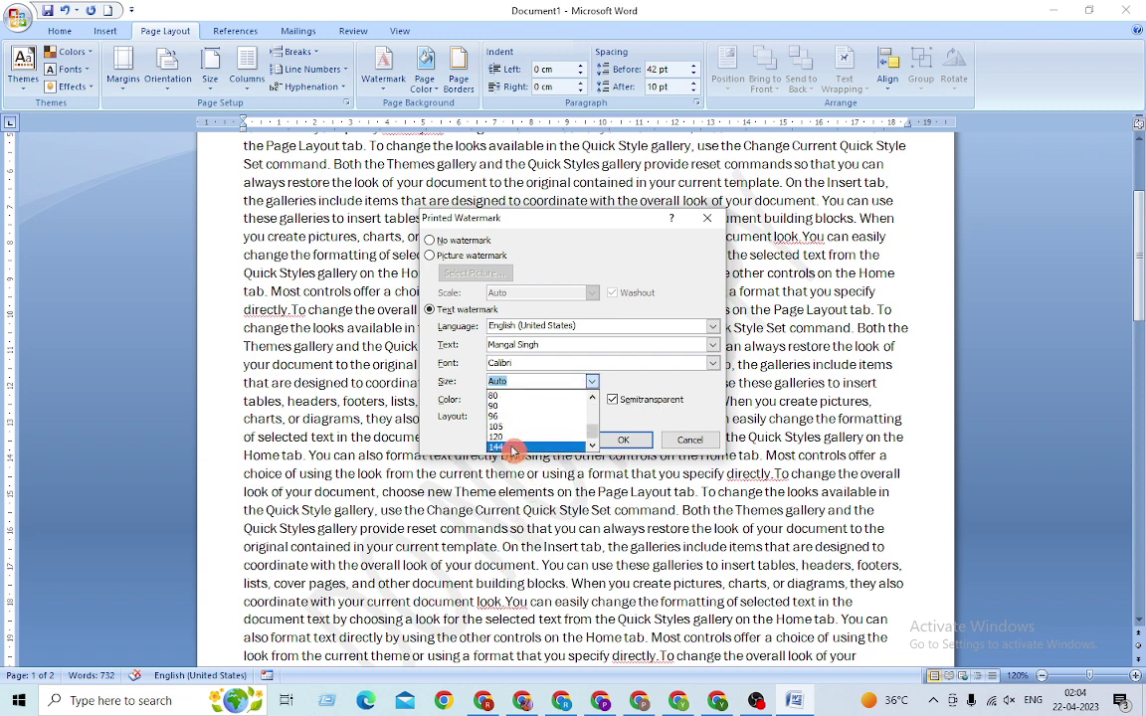
scroll(513, 437, up, 3)
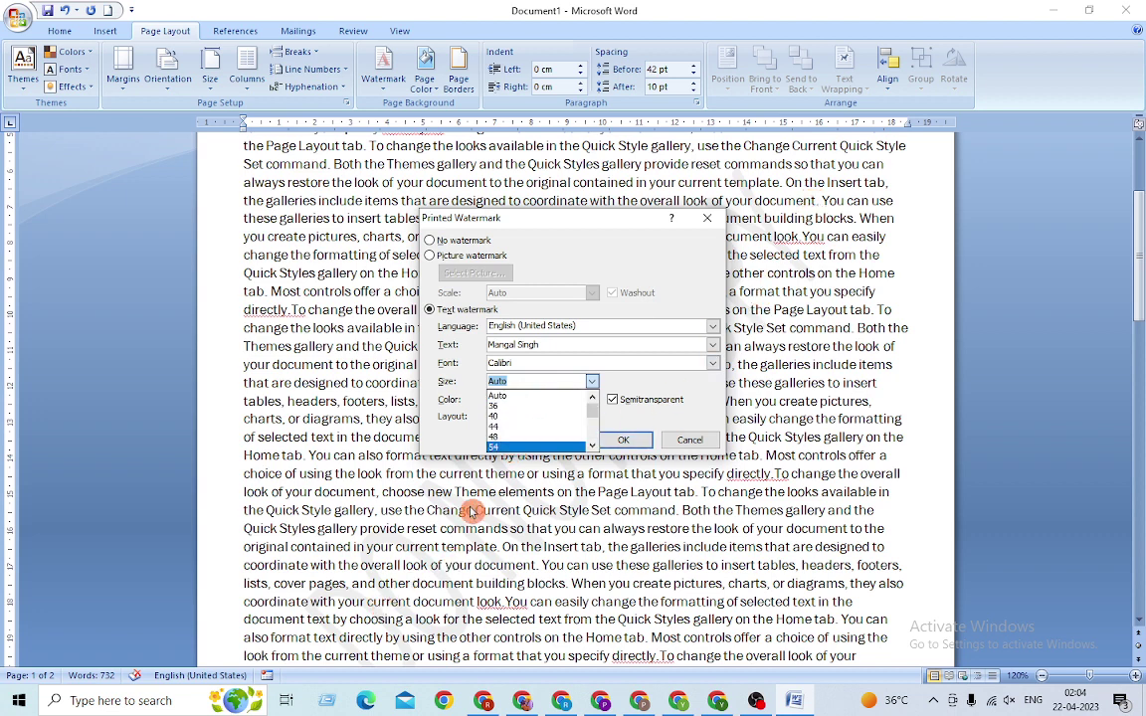
click(530, 383)
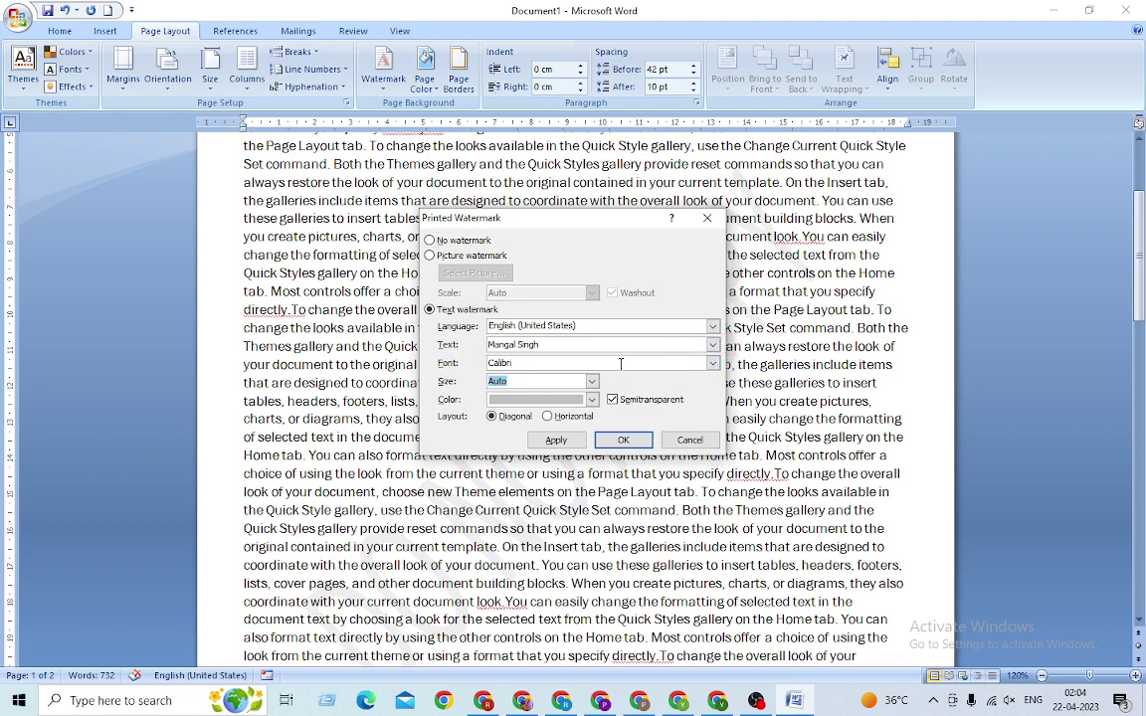
click(712, 365)
- Set the name watermark colour to red and apply it
click(589, 401)
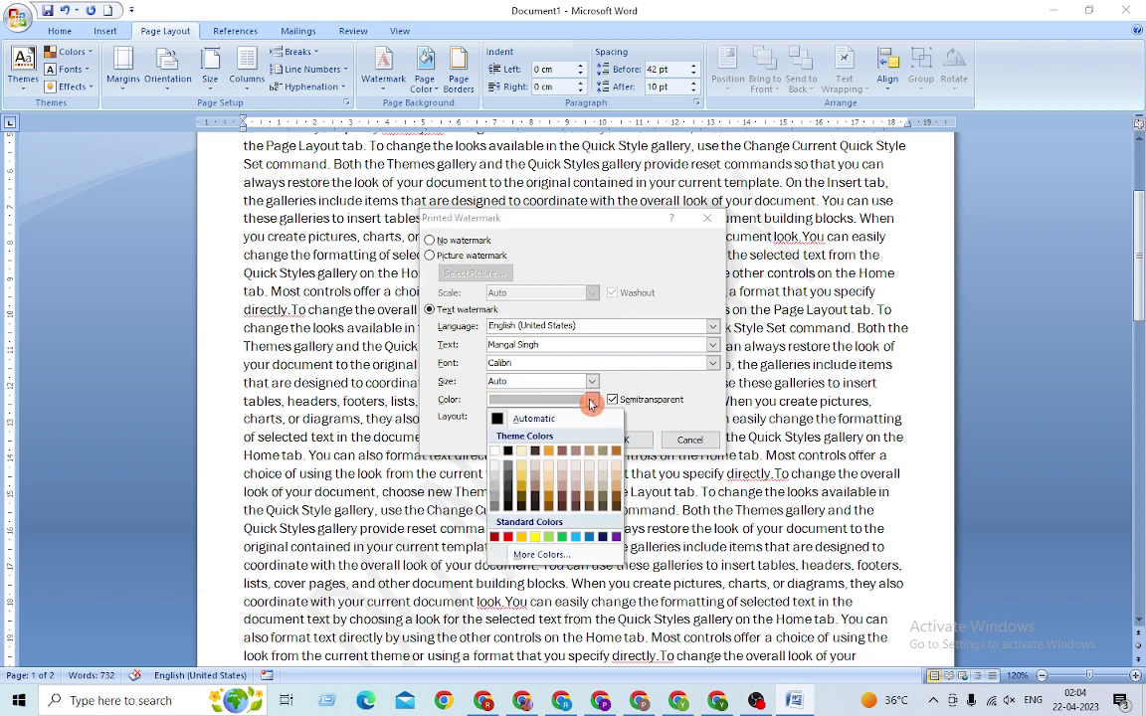
click(507, 537)
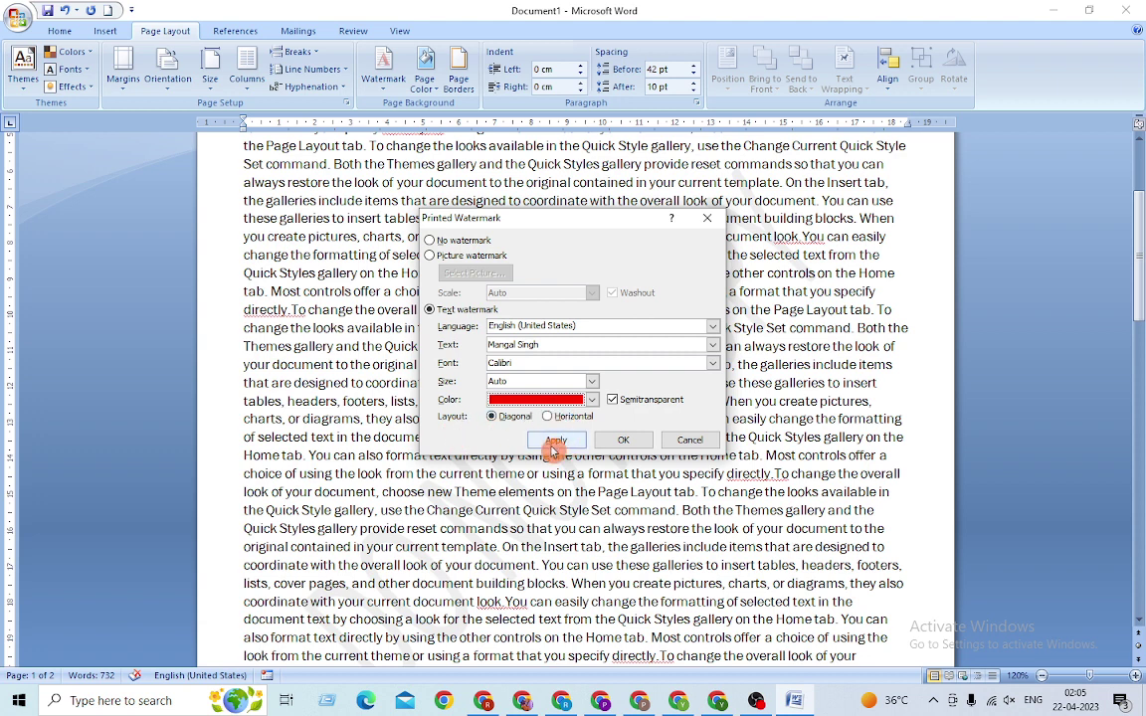
click(555, 444)
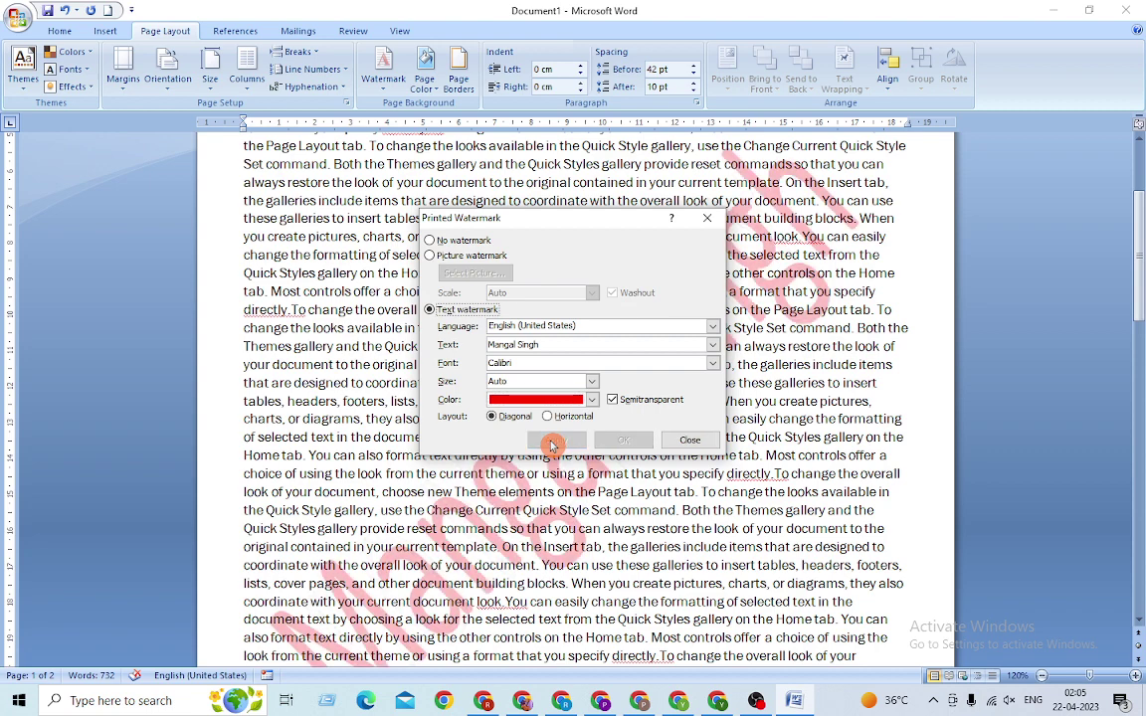
- Close the watermark settings, review the red watermark on the pages, and reopen the gallery
click(689, 440)
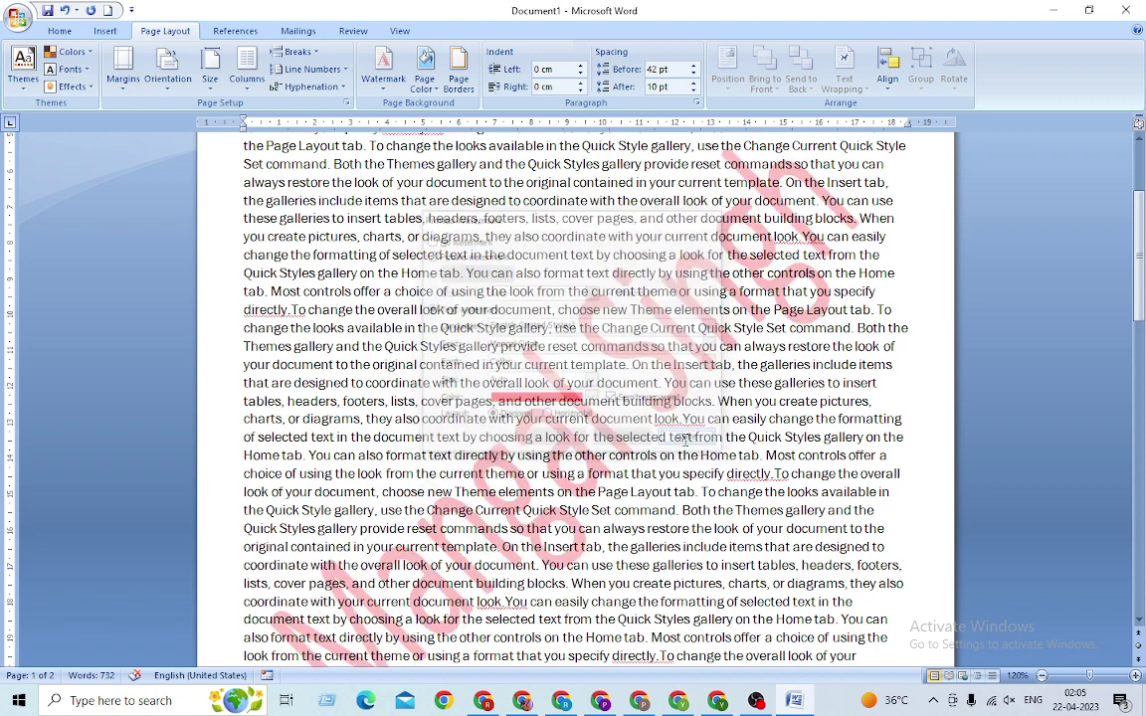
scroll(557, 397, down, 2)
scroll(538, 386, up, 2)
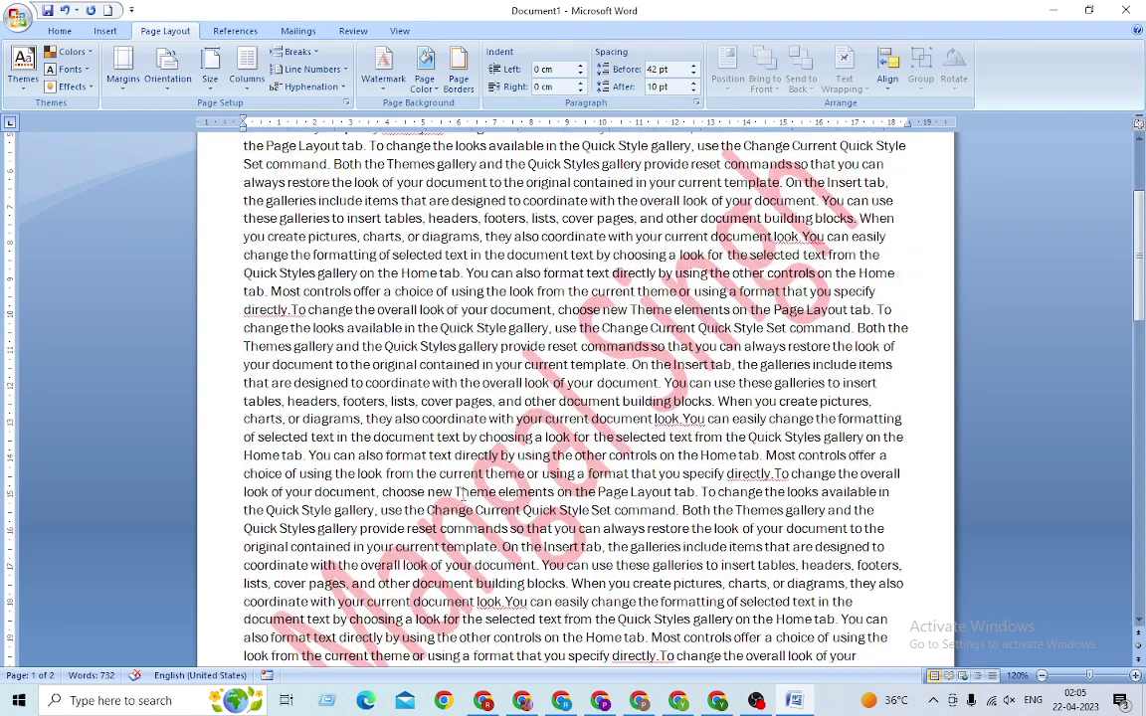
scroll(758, 313, down, 1)
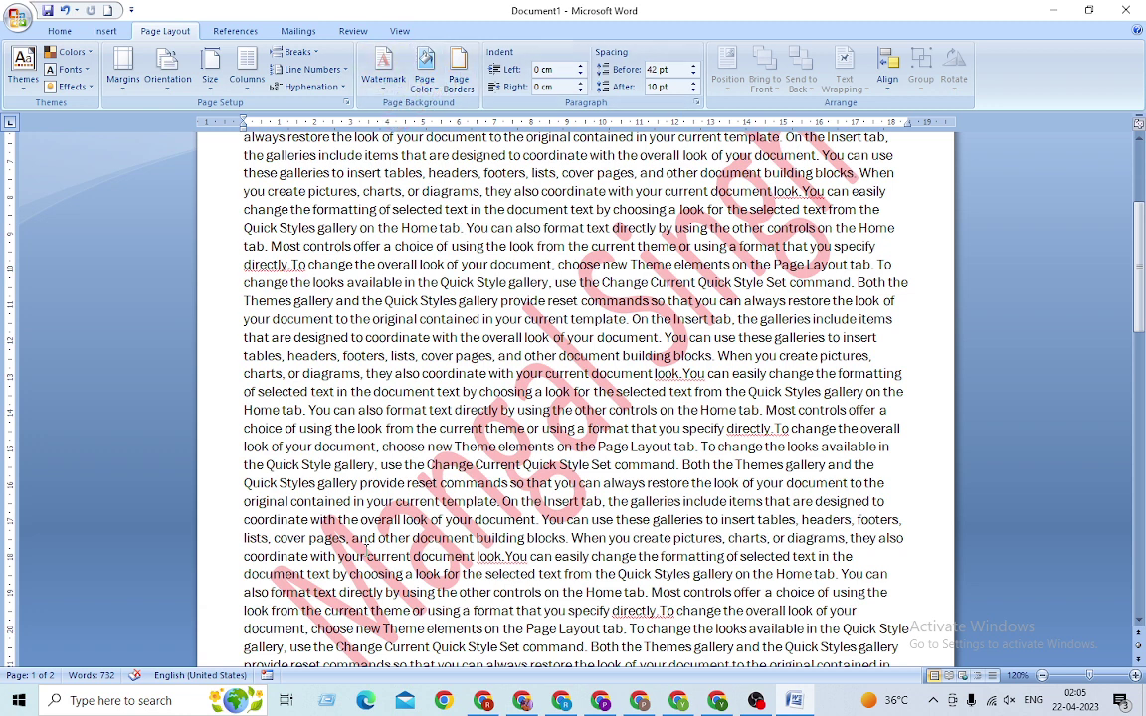
click(383, 75)
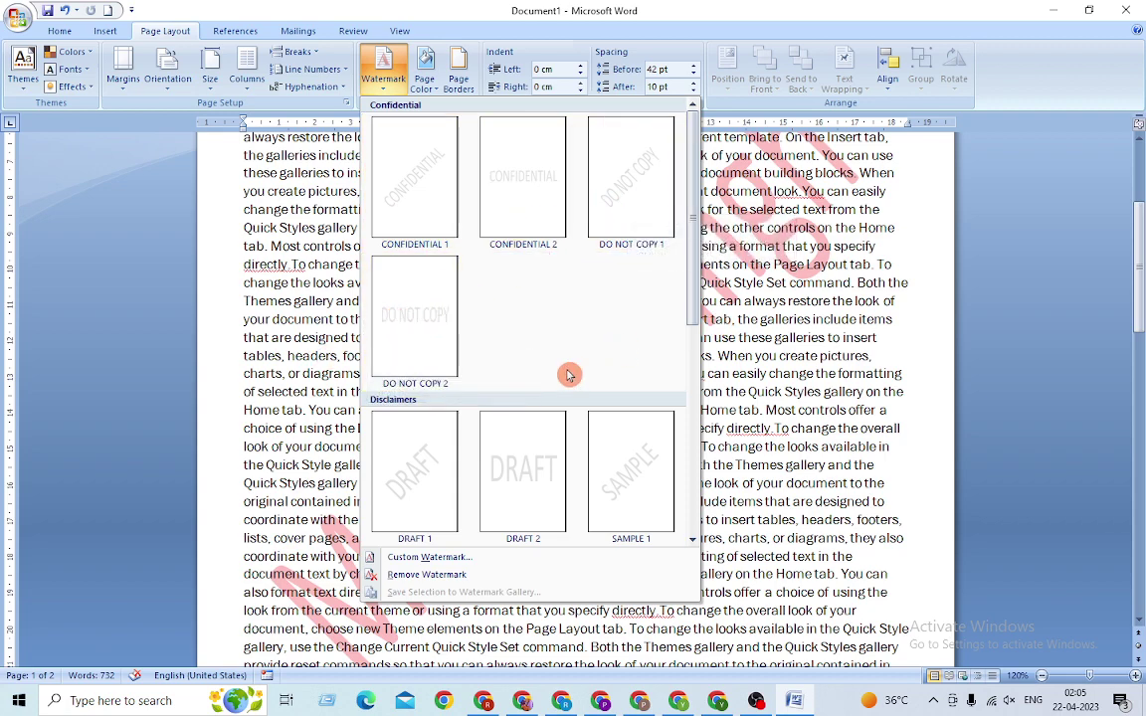
- In Custom Watermark, apply the name horizontally, then switch it back to diagonal
click(434, 557)
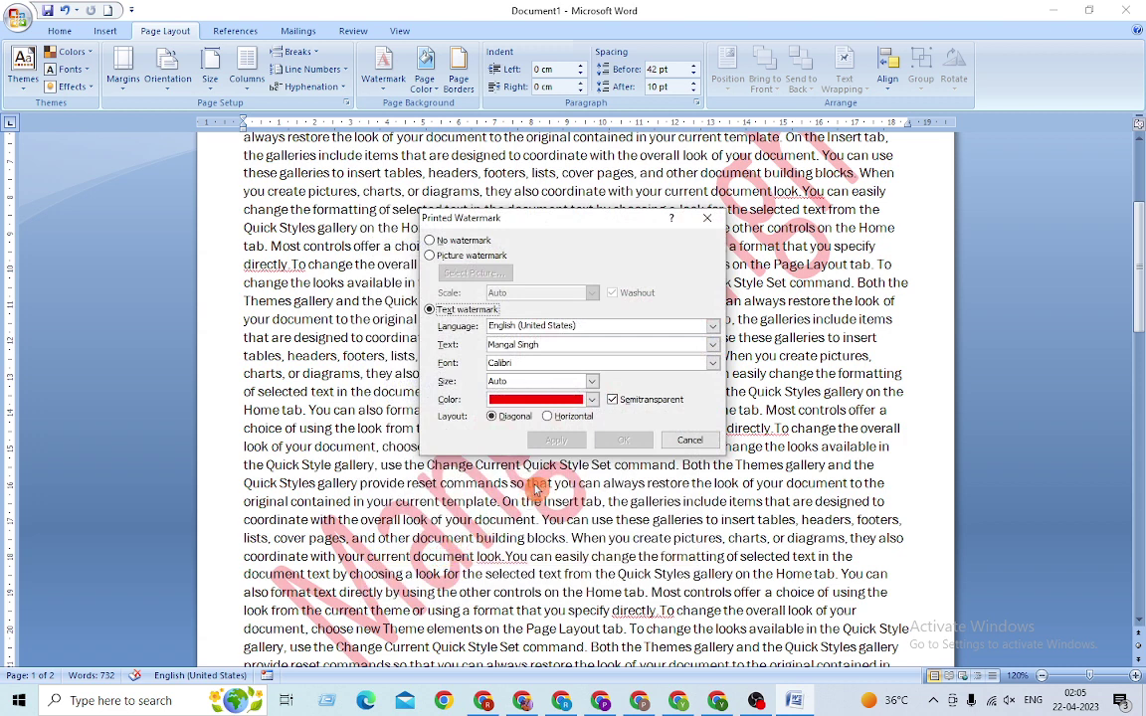
click(569, 417)
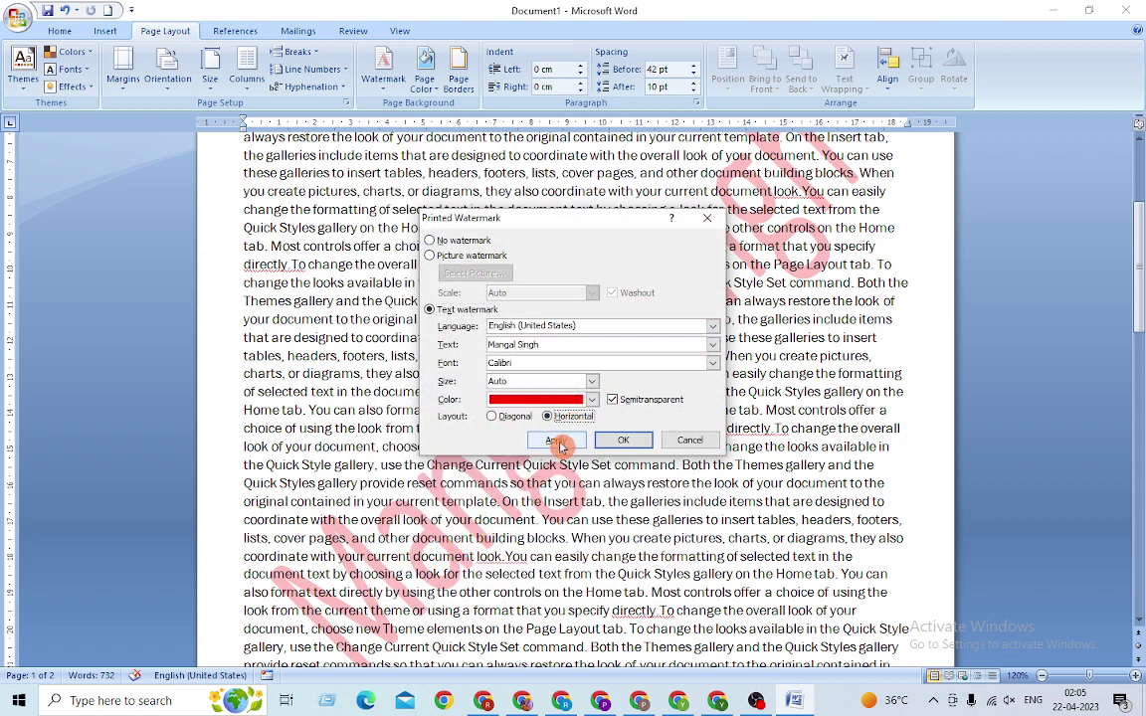
click(556, 439)
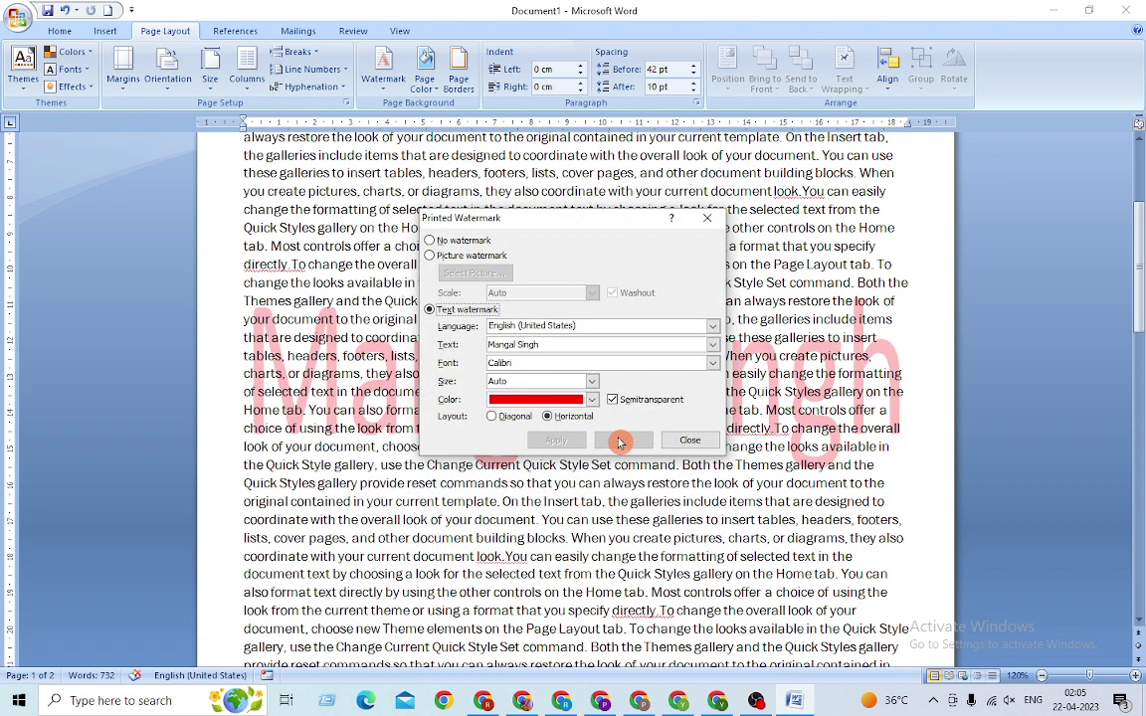
click(491, 416)
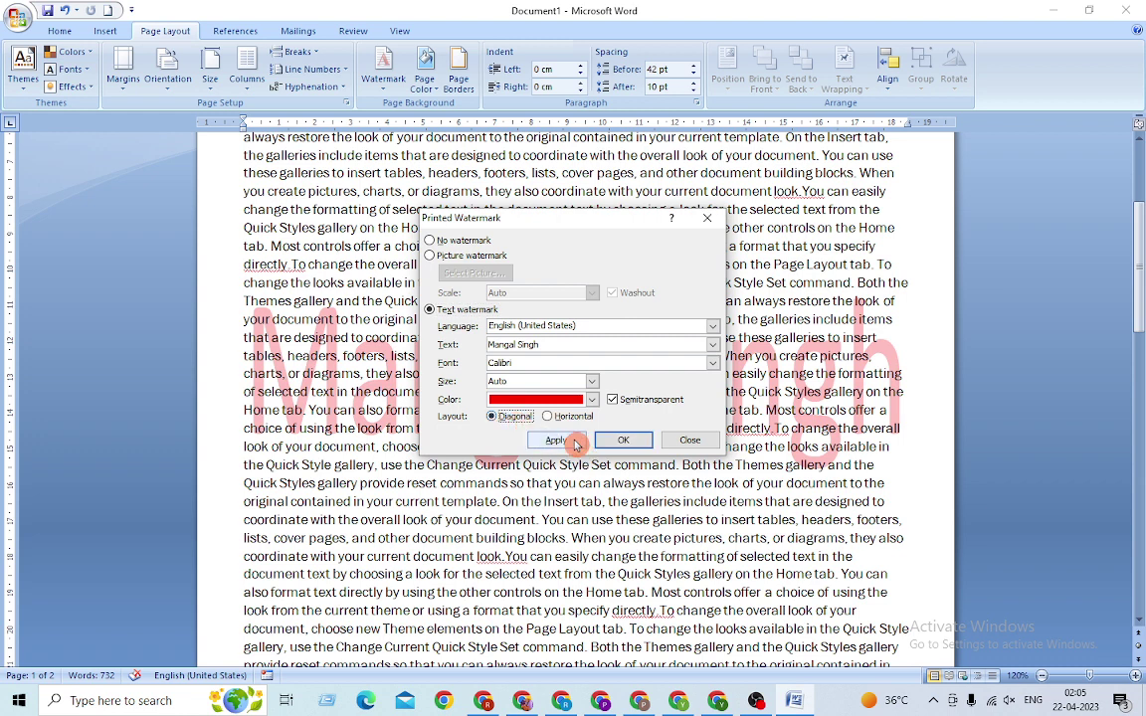
click(575, 442)
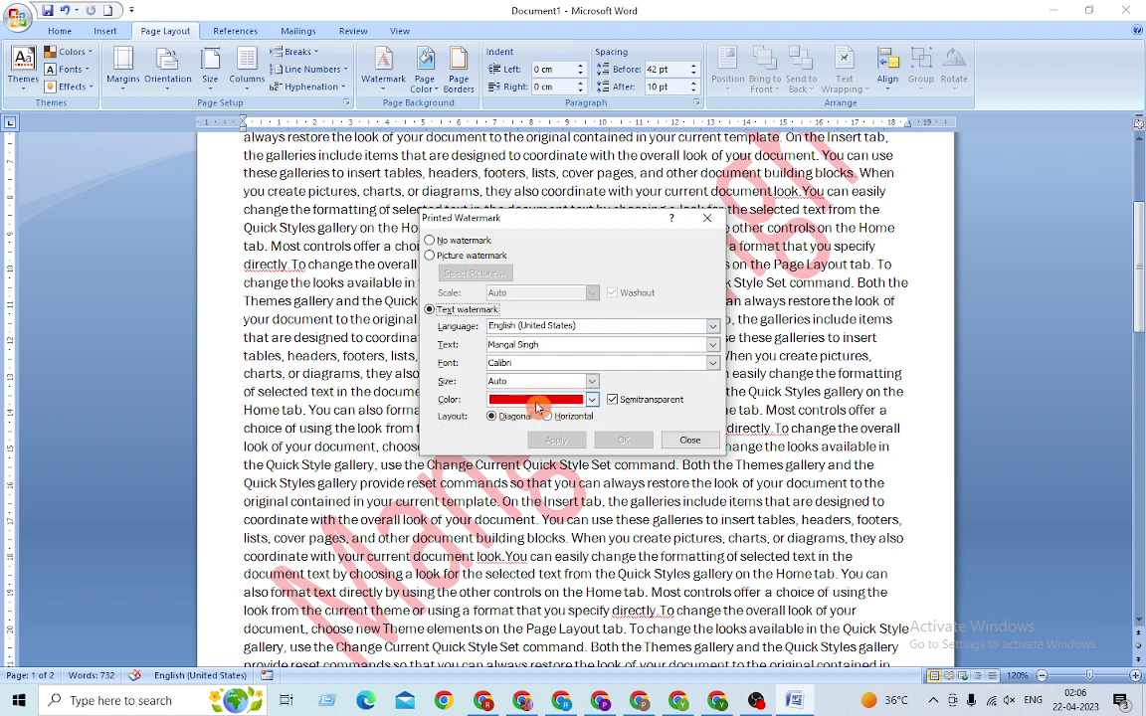
- Change the name watermark colour to yellow and apply it
click(589, 400)
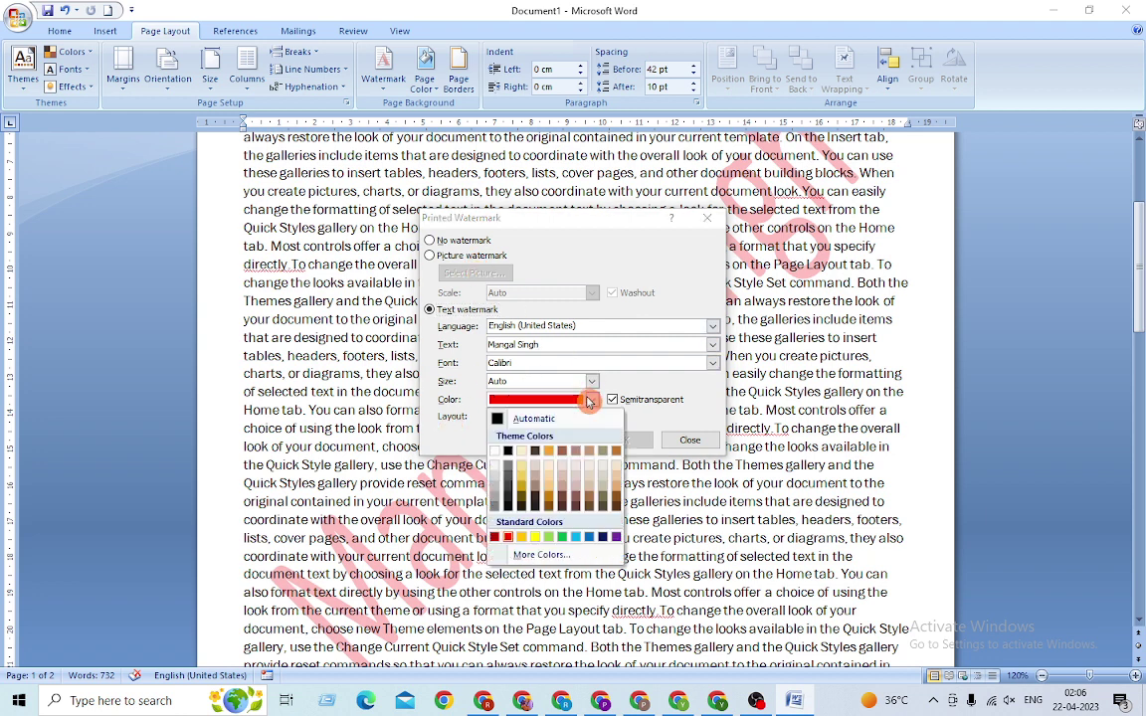
click(535, 538)
click(556, 441)
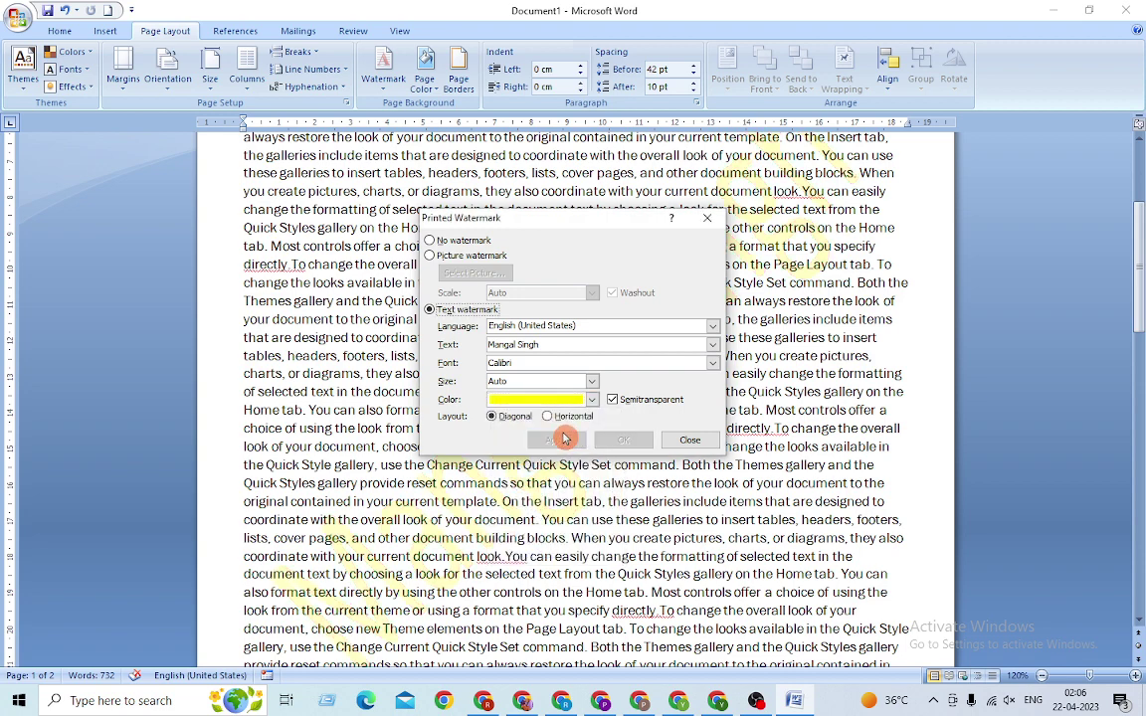
- Close the watermark settings and remove the yellow name watermark
click(687, 442)
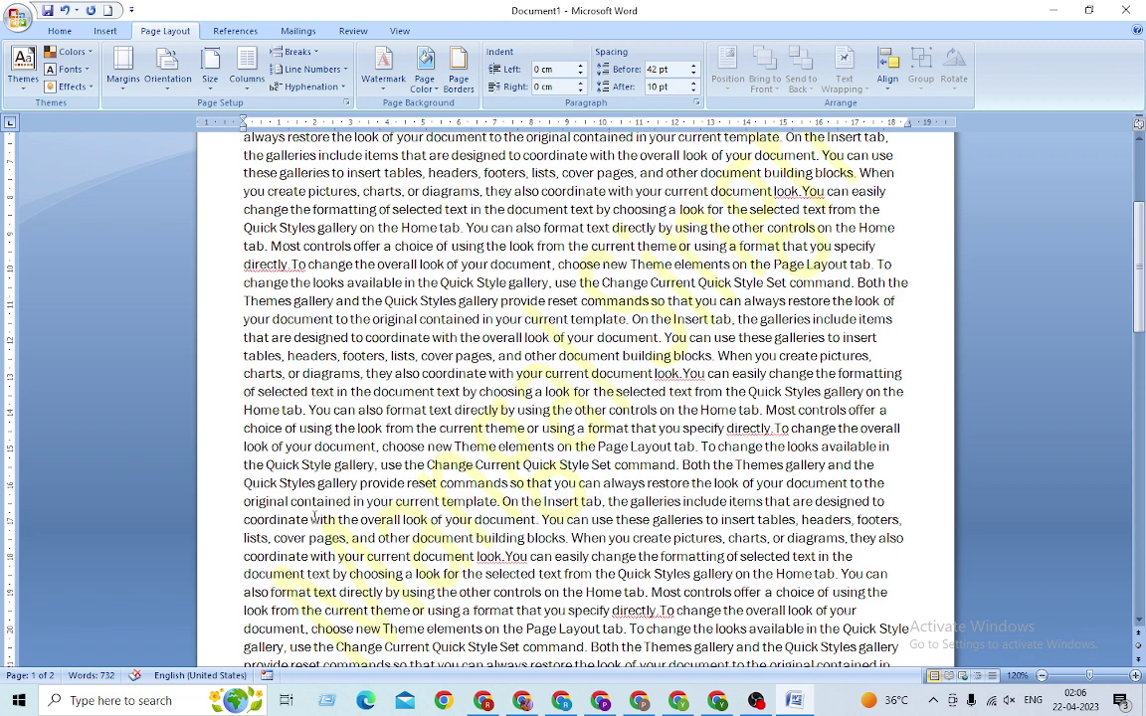
click(383, 70)
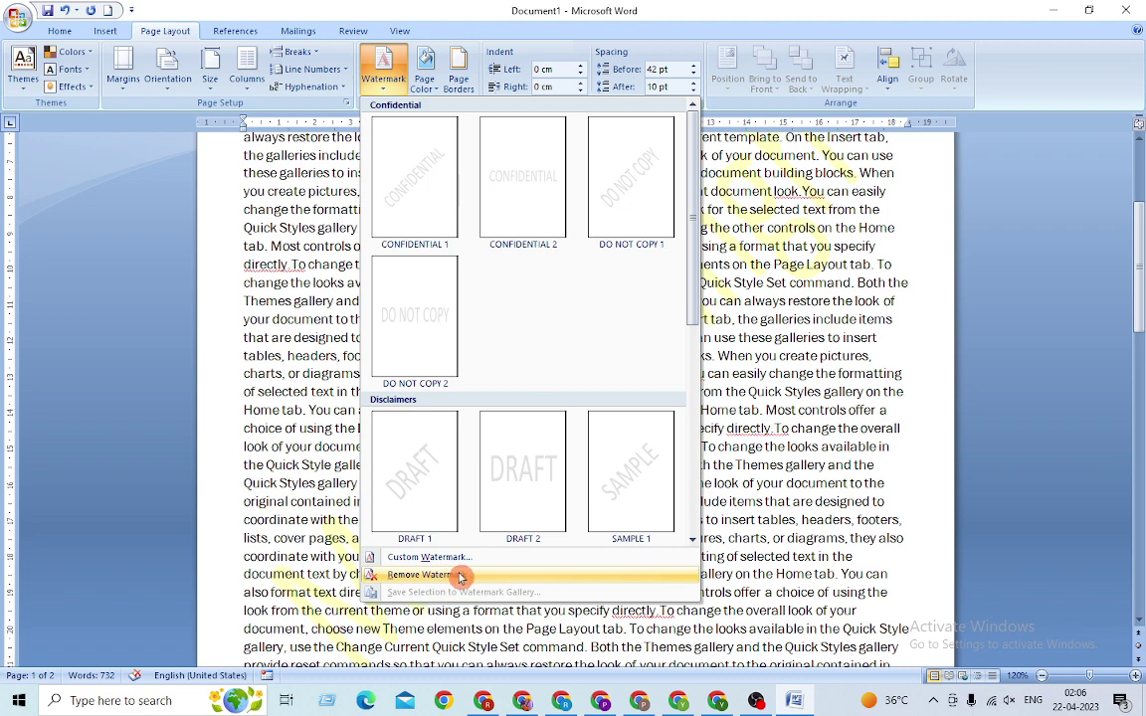
click(405, 577)
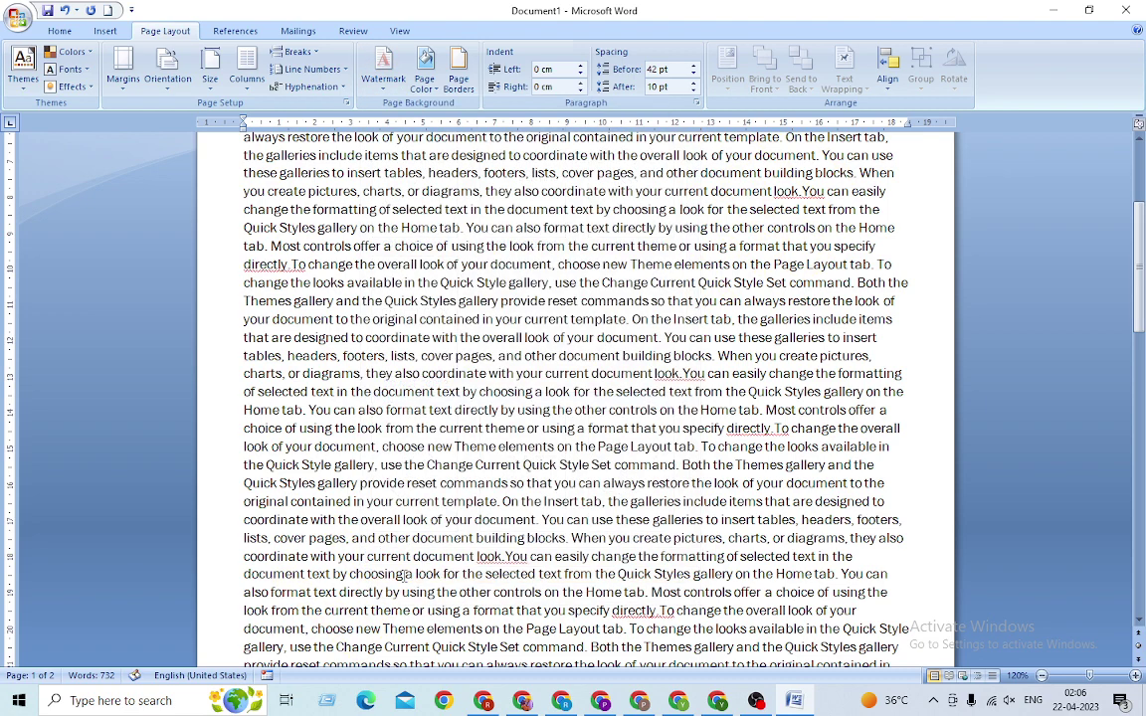
- Apply a DO NOT COPY watermark and reopen its Custom Watermark settings
click(383, 71)
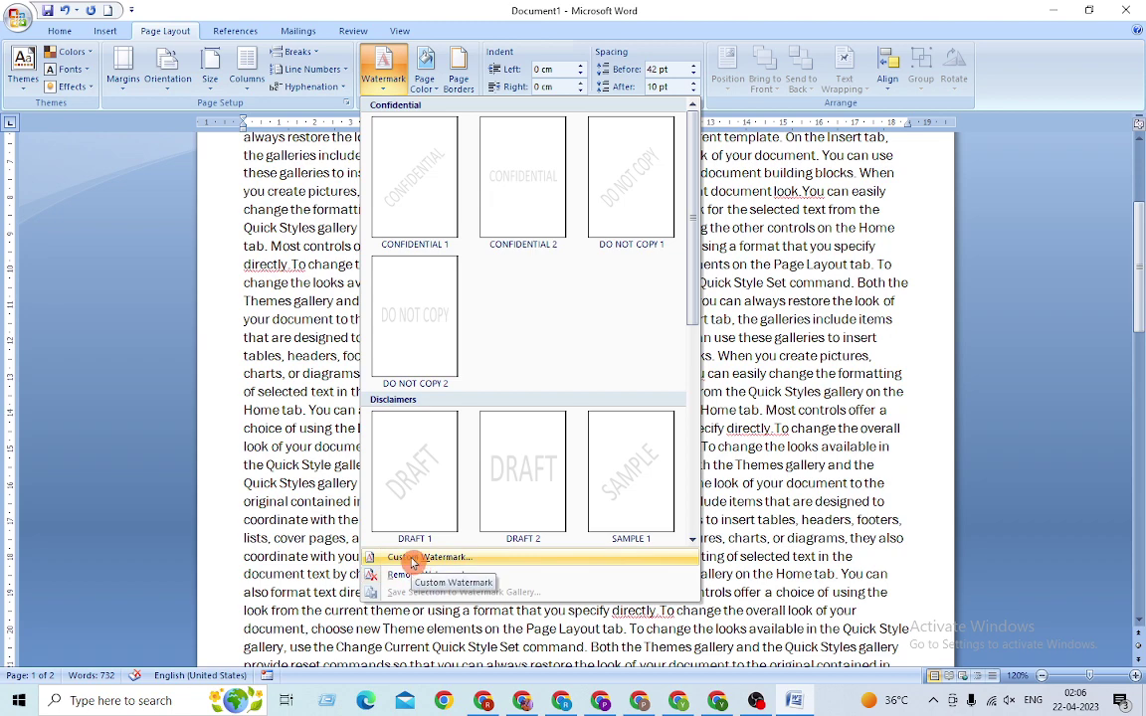
click(413, 559)
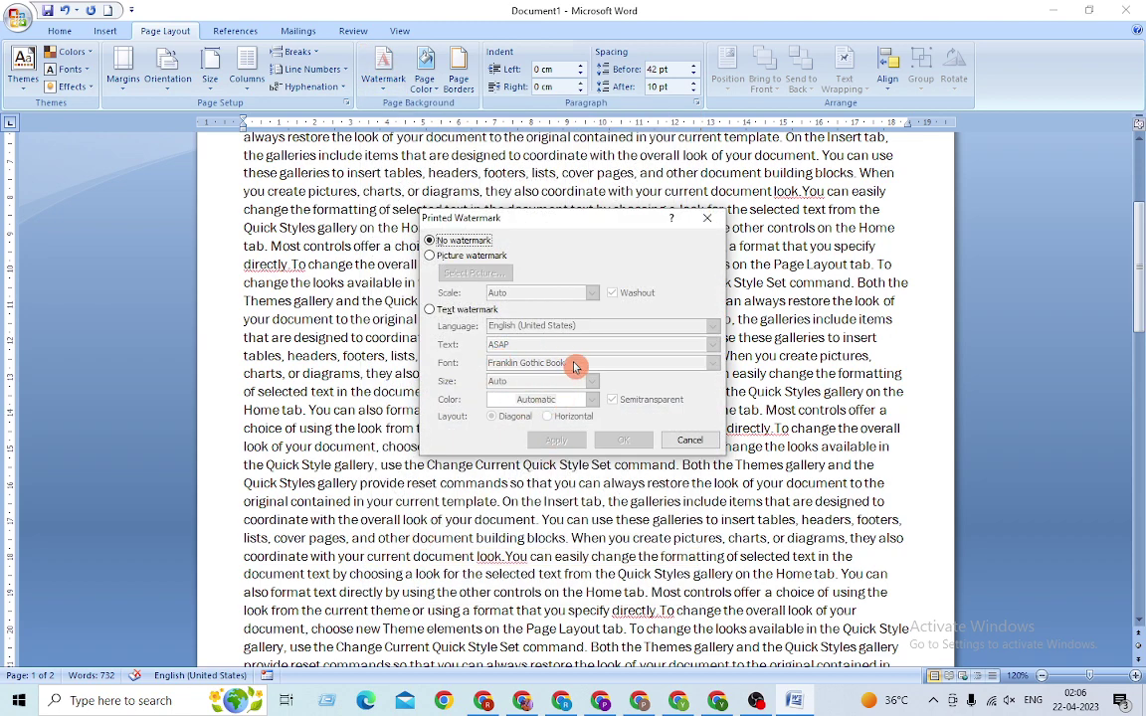
click(686, 440)
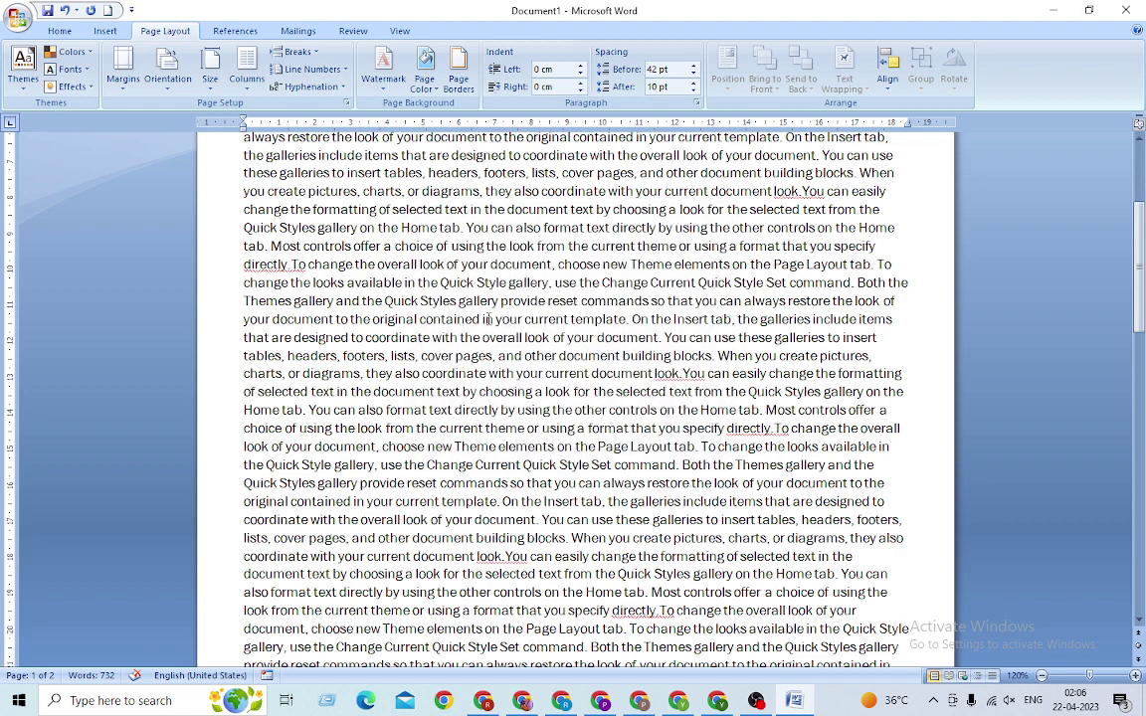
click(383, 68)
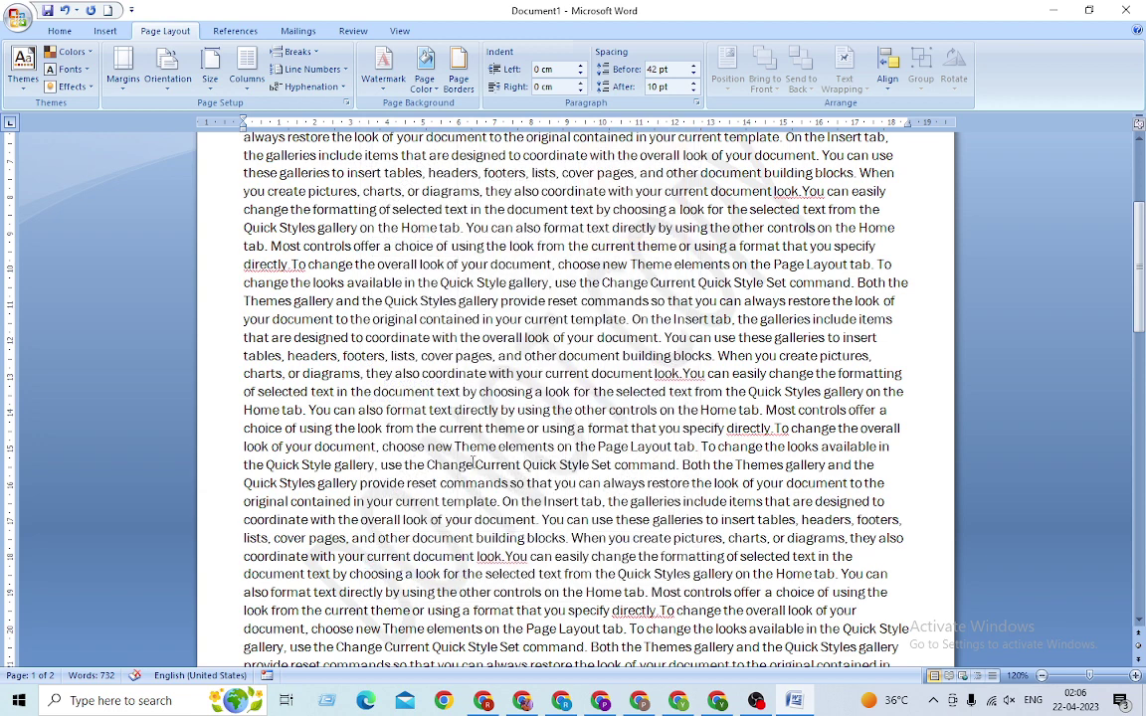
click(384, 75)
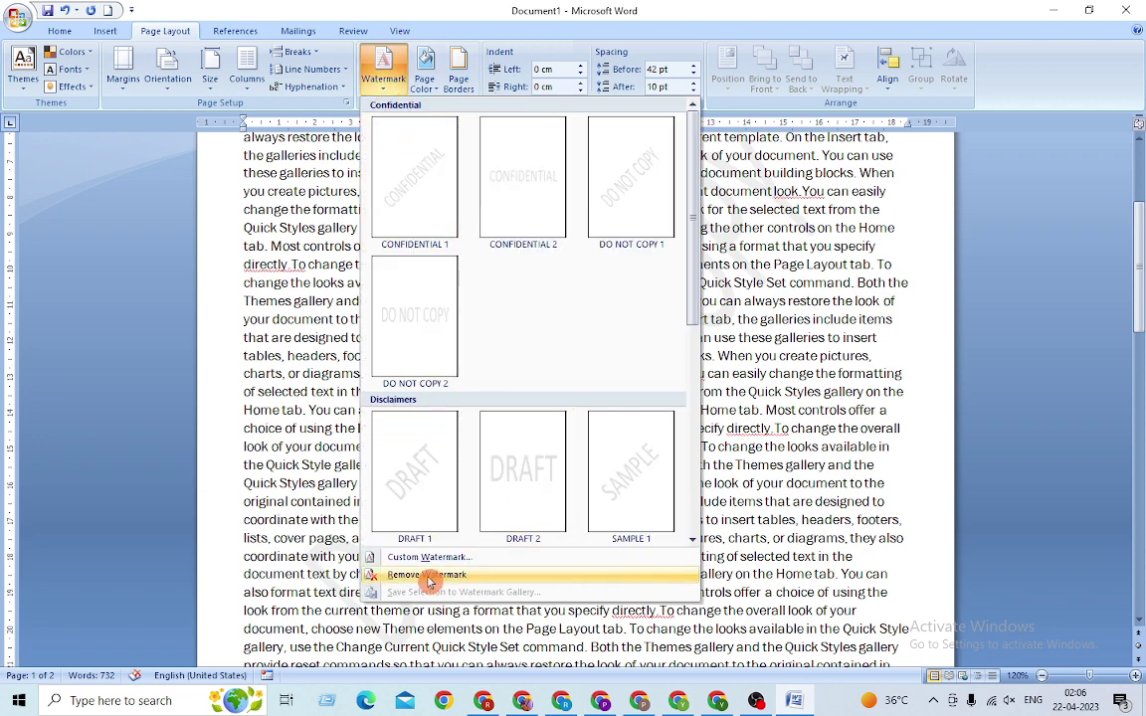
click(403, 557)
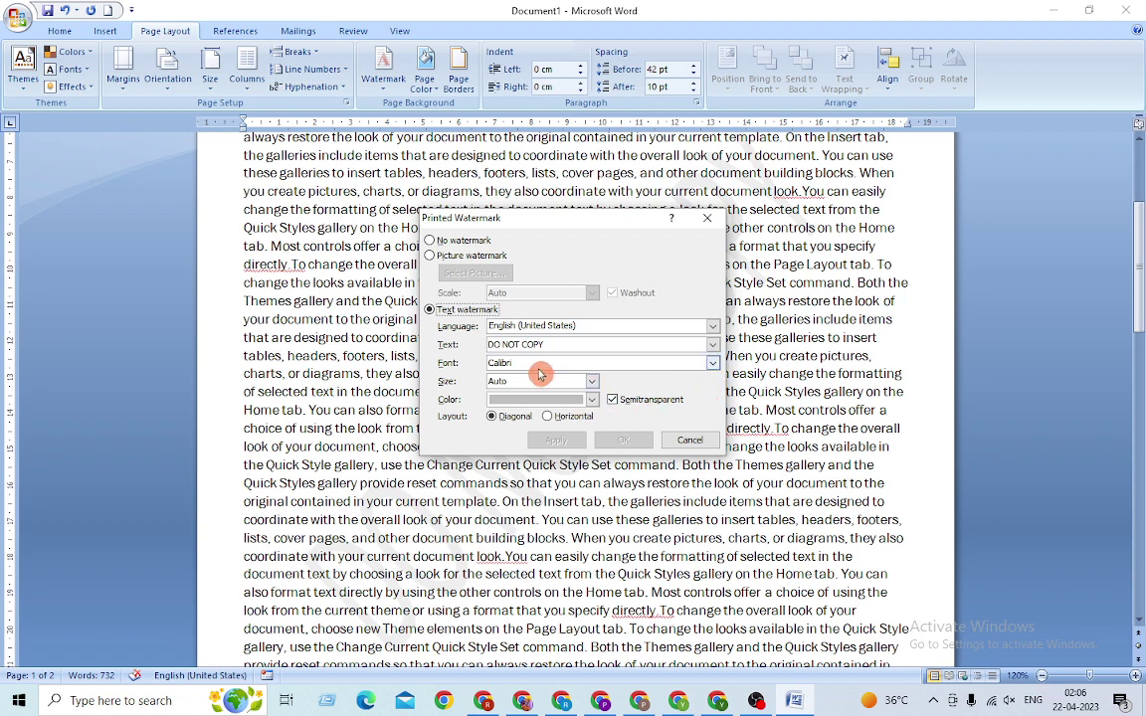
- Change the watermark font to Kruti Dev 010
click(580, 344)
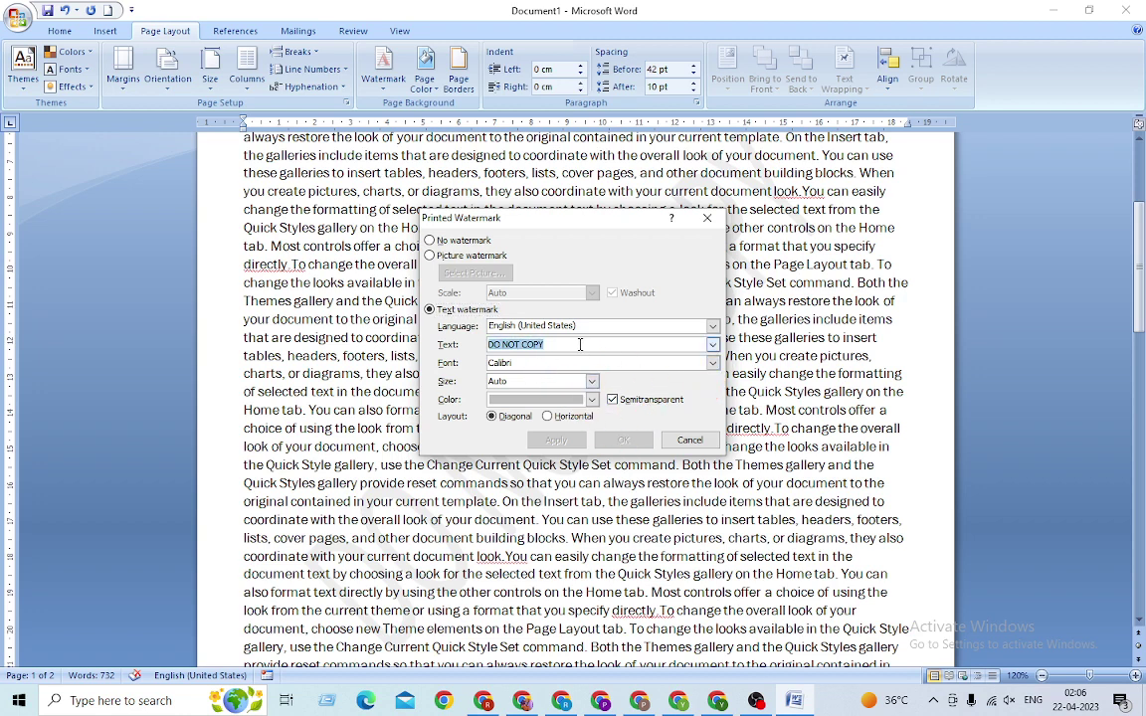
click(711, 364)
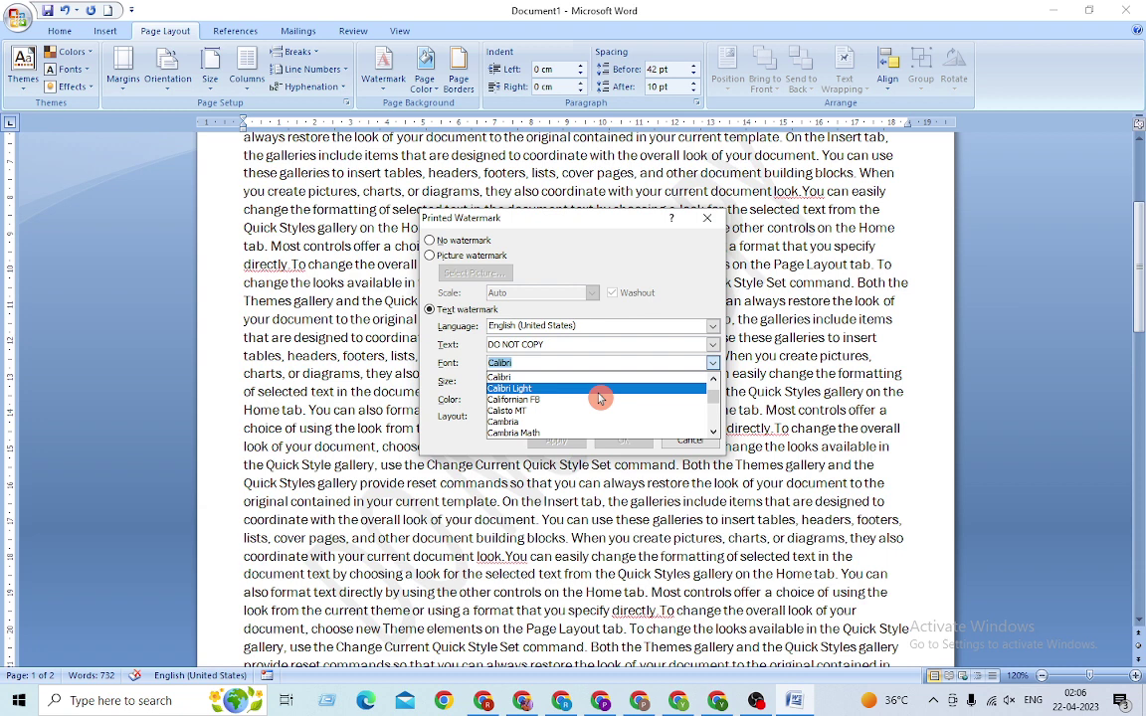
text(kr)
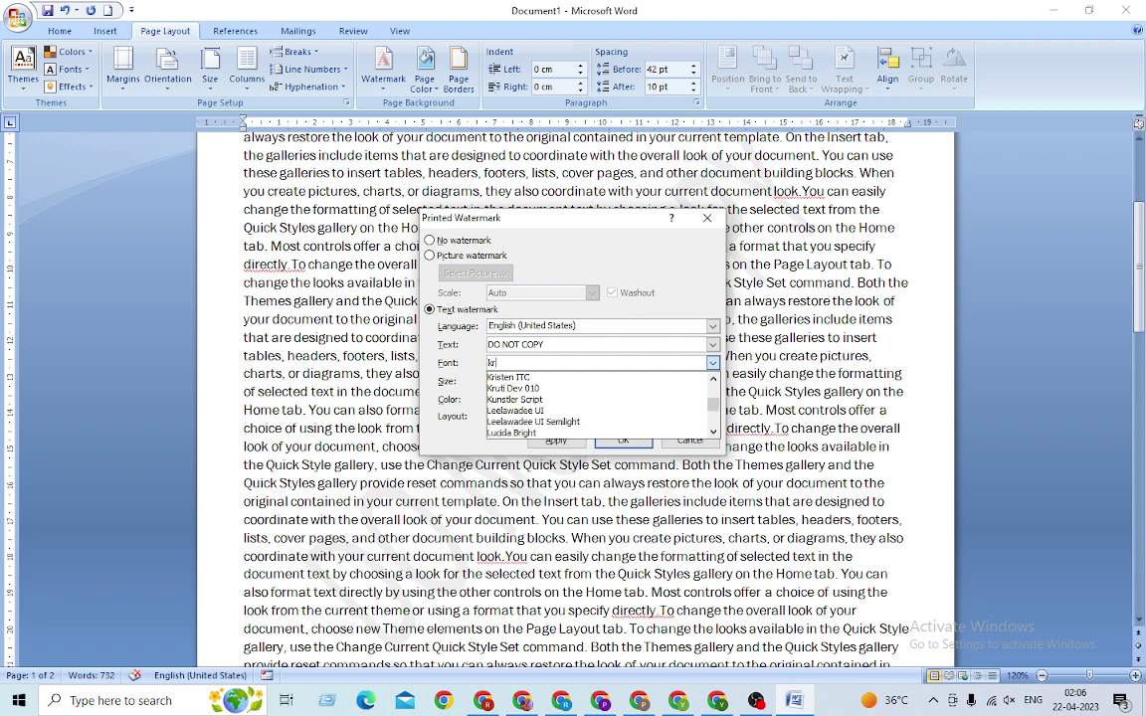
key(Down)
key(Return)
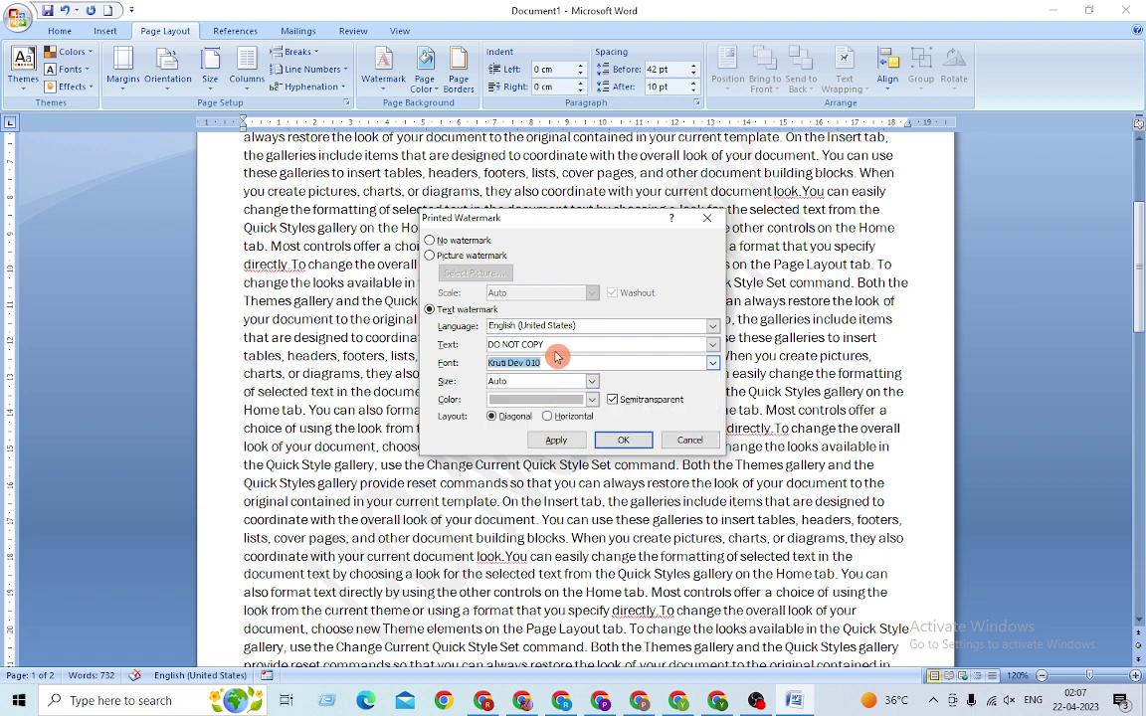
- Replace the DO NOT COPY text with 'eaxy flg', apply it and close the dialog
click(555, 344)
key(ctrl+a)
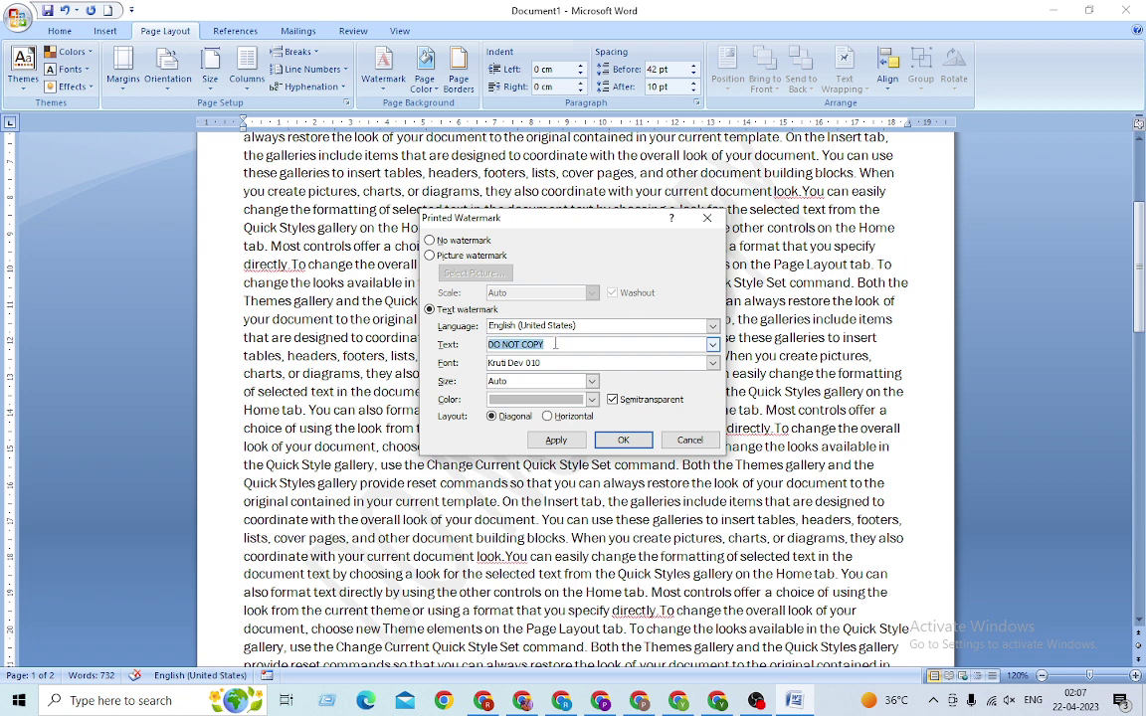
key(BackSpace)
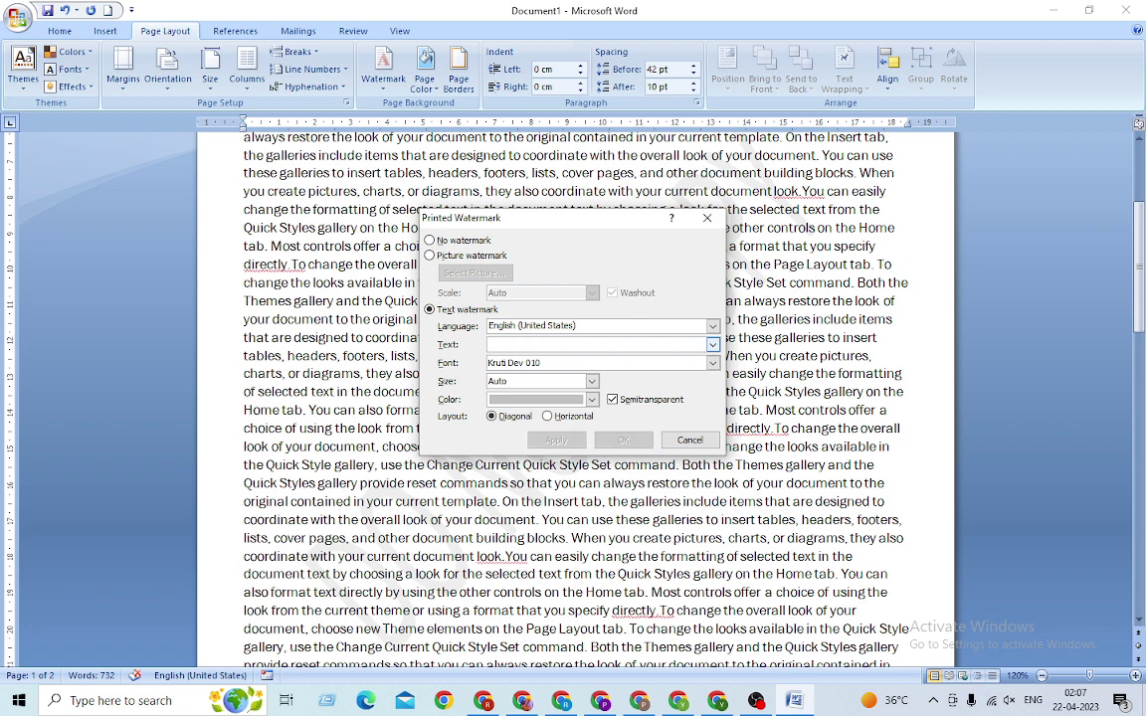
text(E)
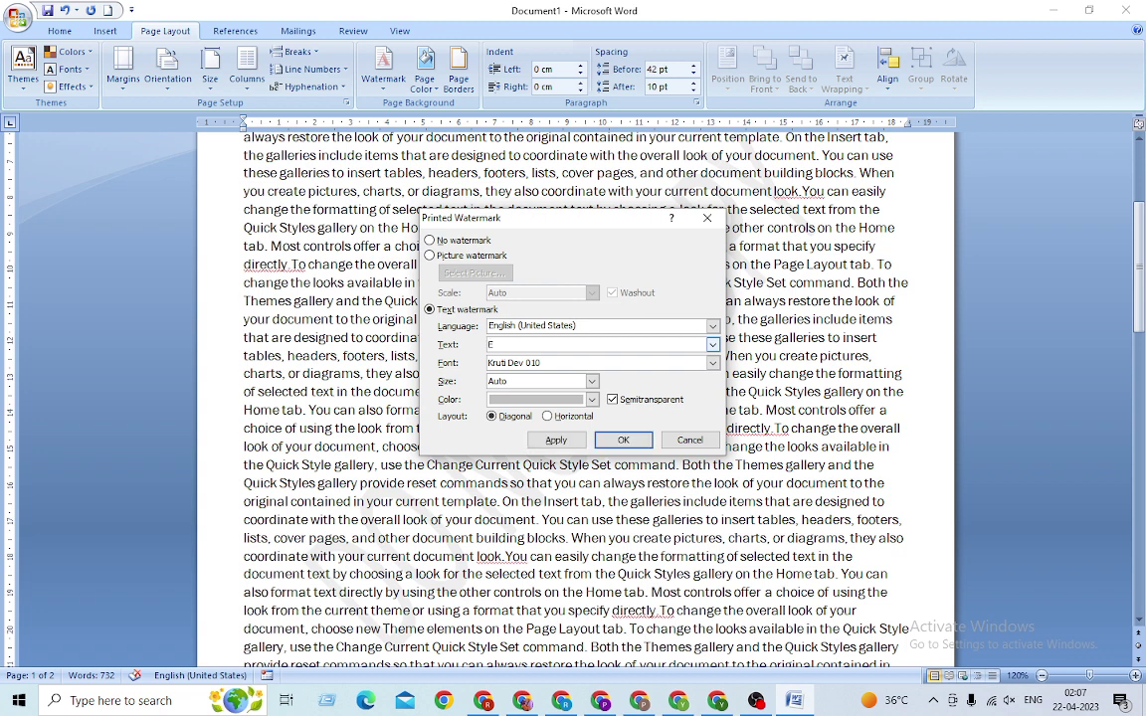
key(BackSpace)
text(easy flg)
click(514, 344)
click(557, 355)
click(575, 440)
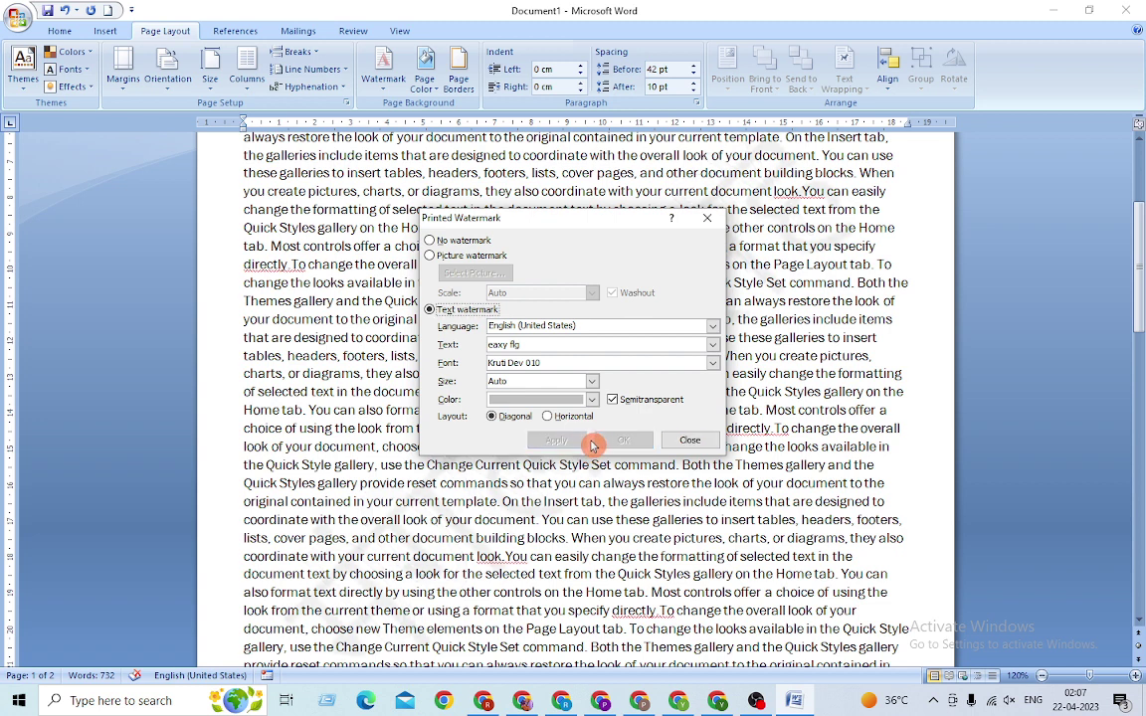
click(689, 439)
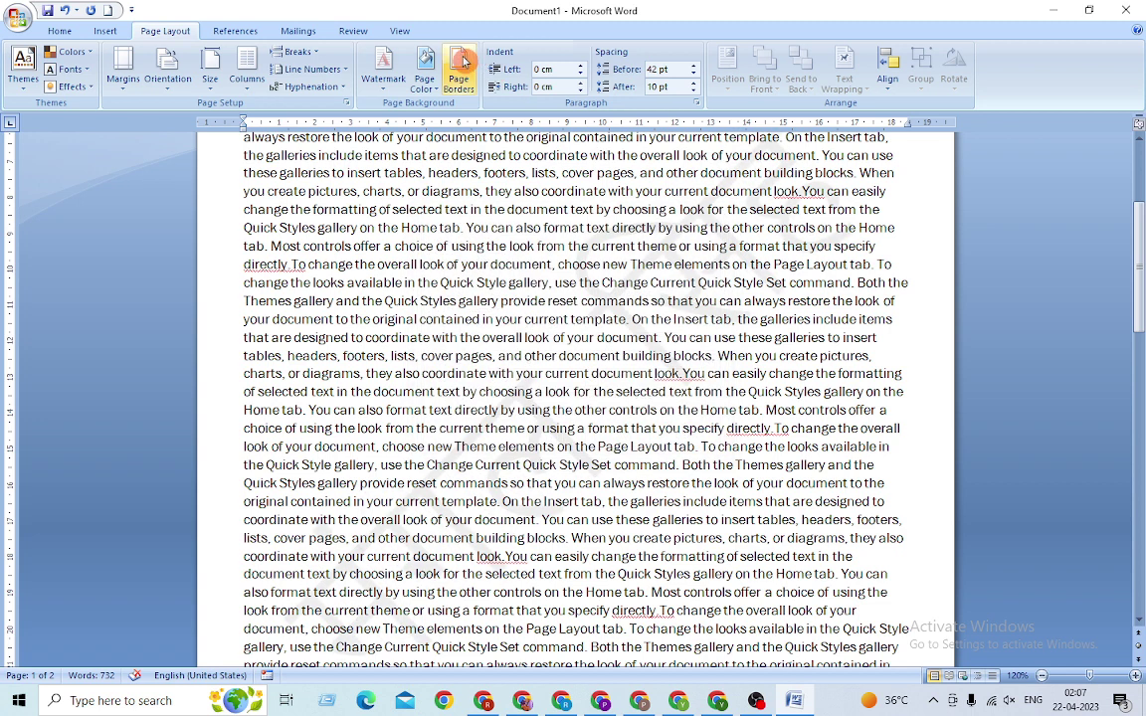
- Change the eaxy flg watermark colour to red in Custom Watermark and apply it
click(386, 87)
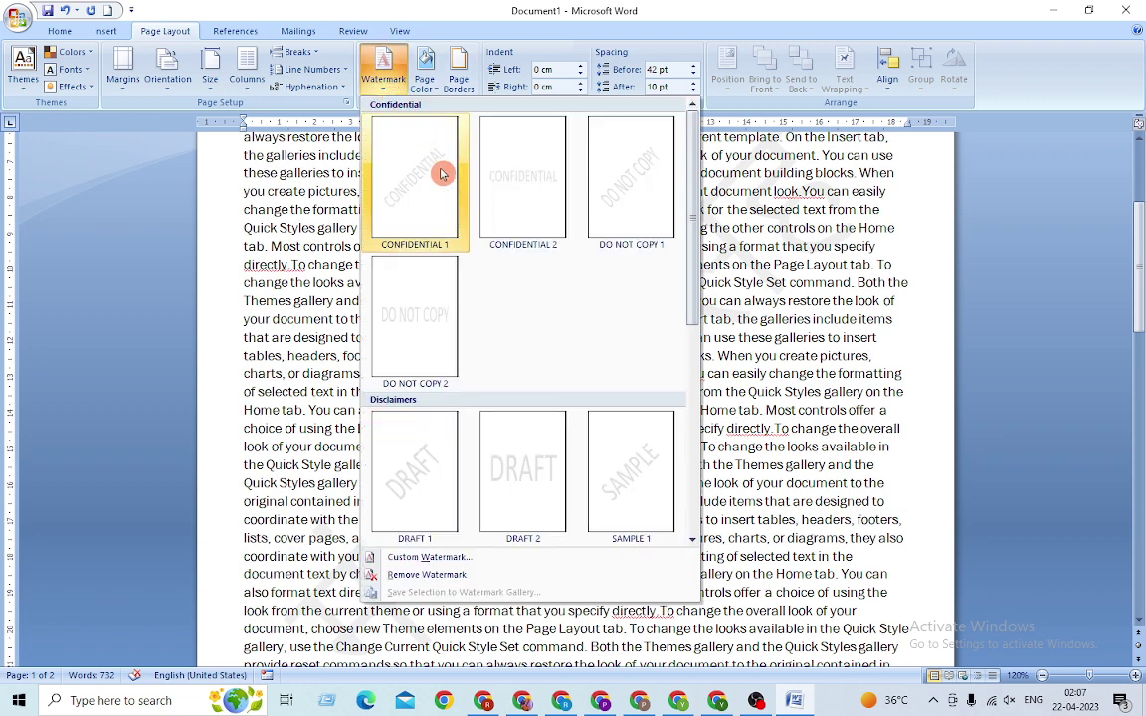
click(431, 557)
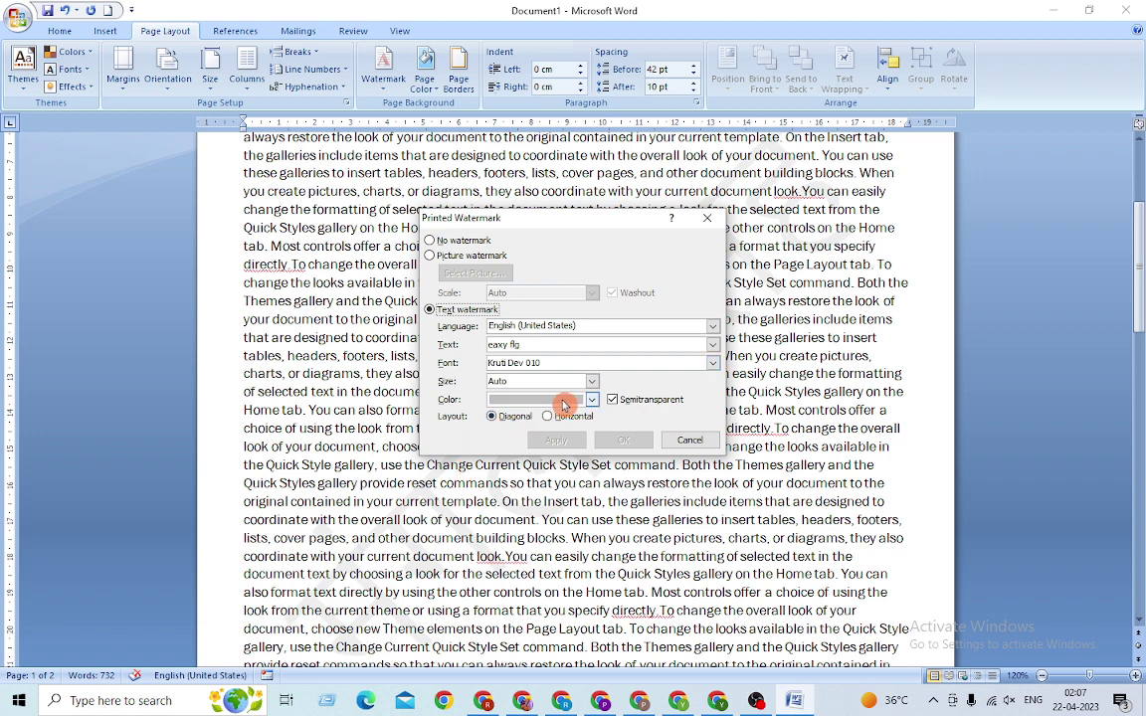
click(592, 399)
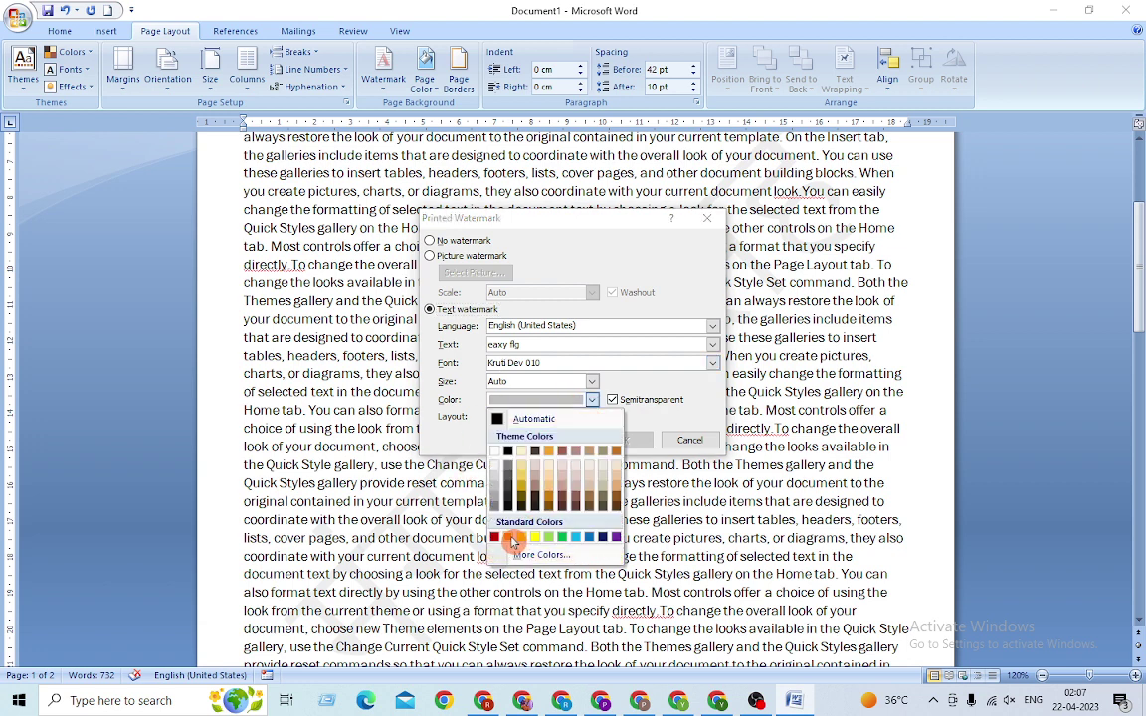
click(508, 537)
click(550, 442)
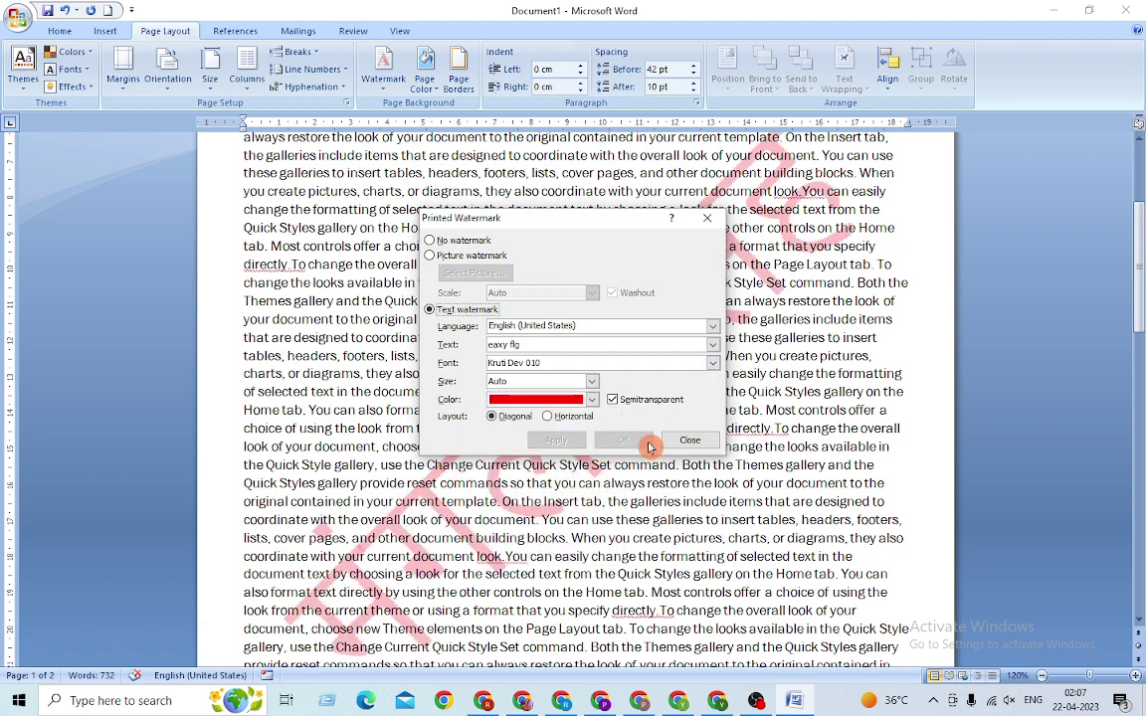
click(671, 441)
scroll(525, 455, down, 2)
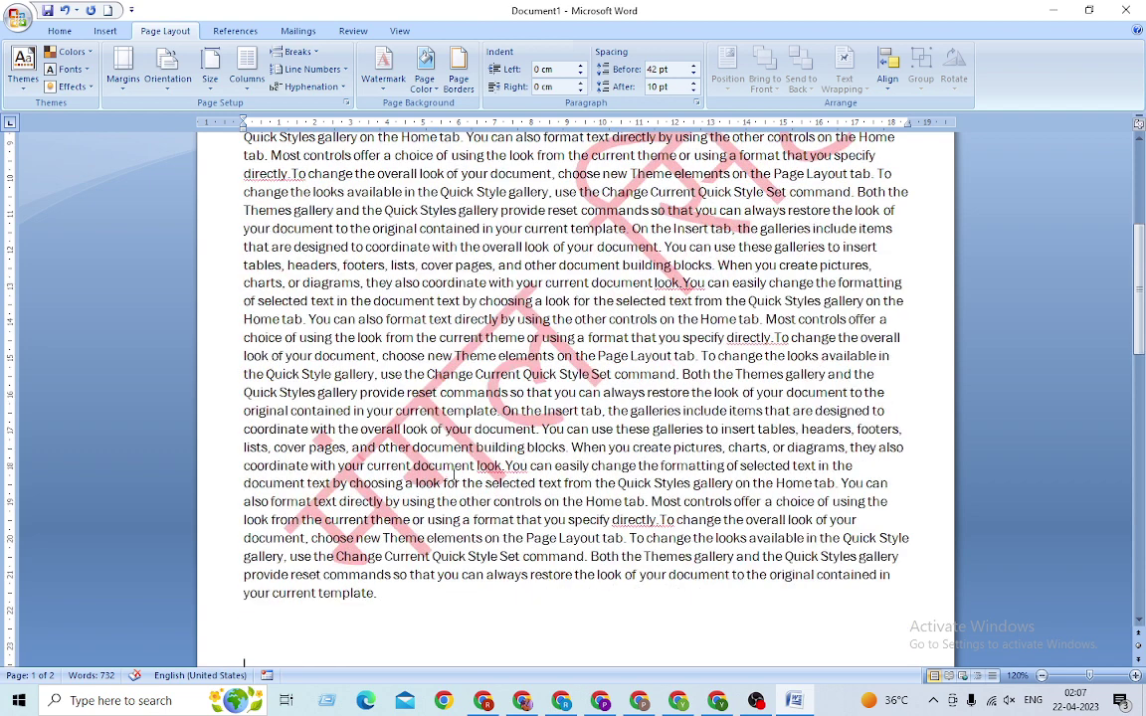
scroll(455, 470, up, 1)
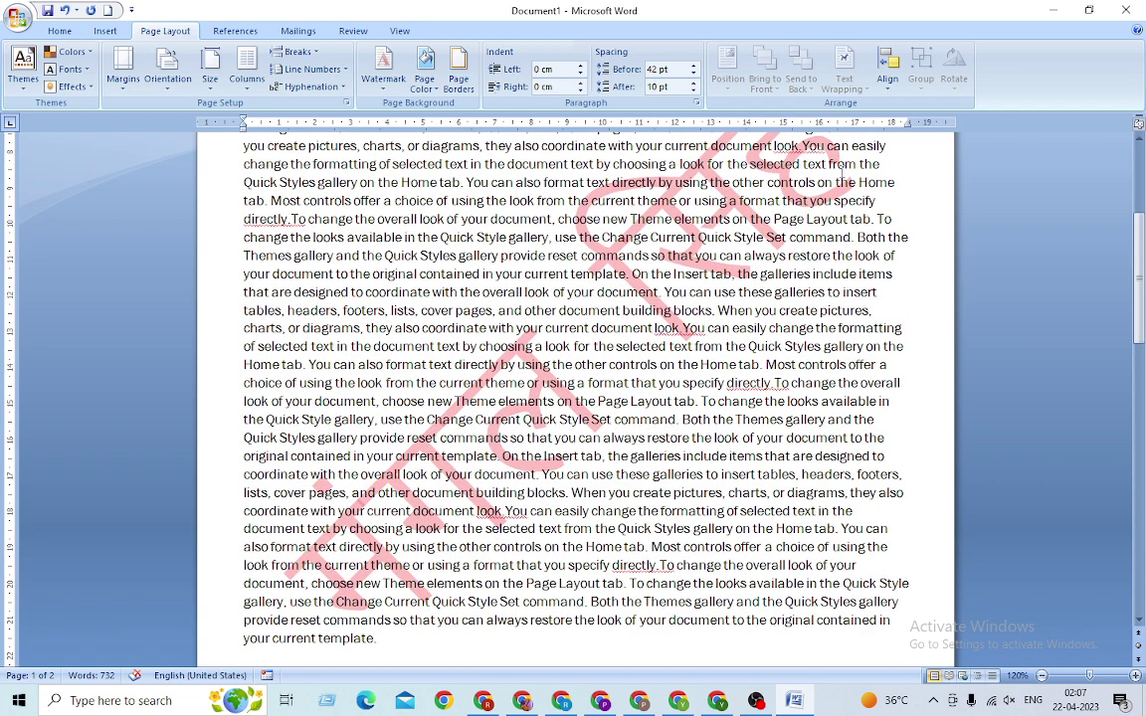
- Edit the watermark text to 'eaxy flag' and apply it
click(384, 76)
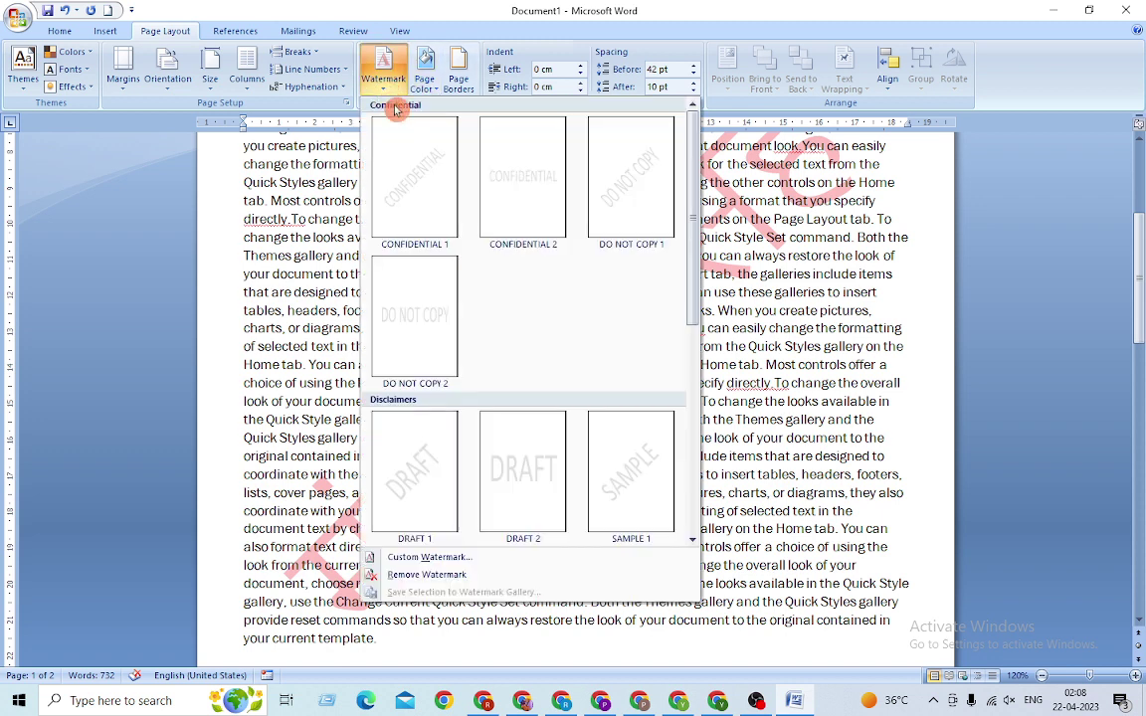
click(430, 557)
click(525, 344)
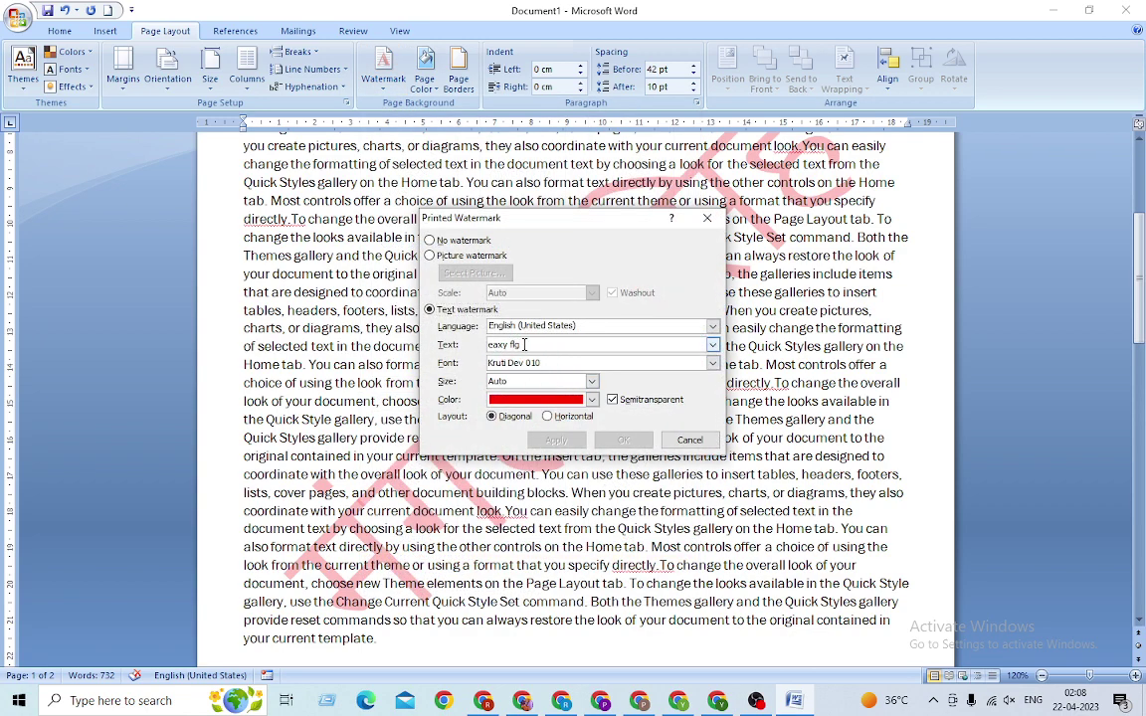
key(BackSpace)
text(a)
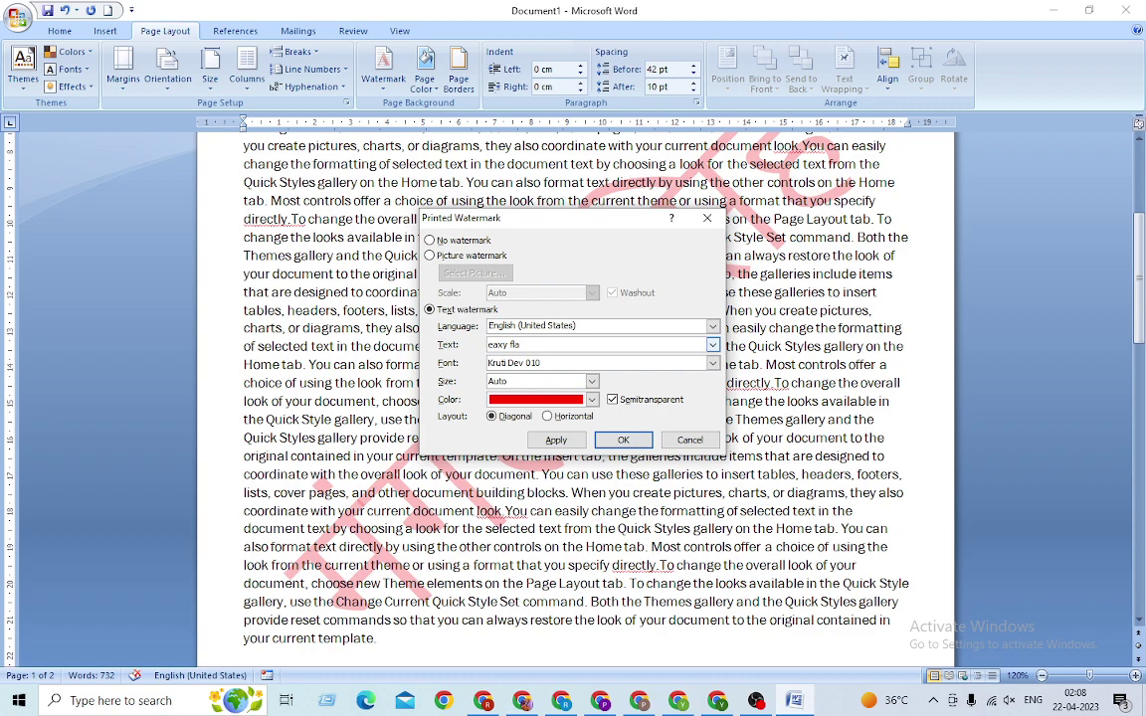
click(554, 438)
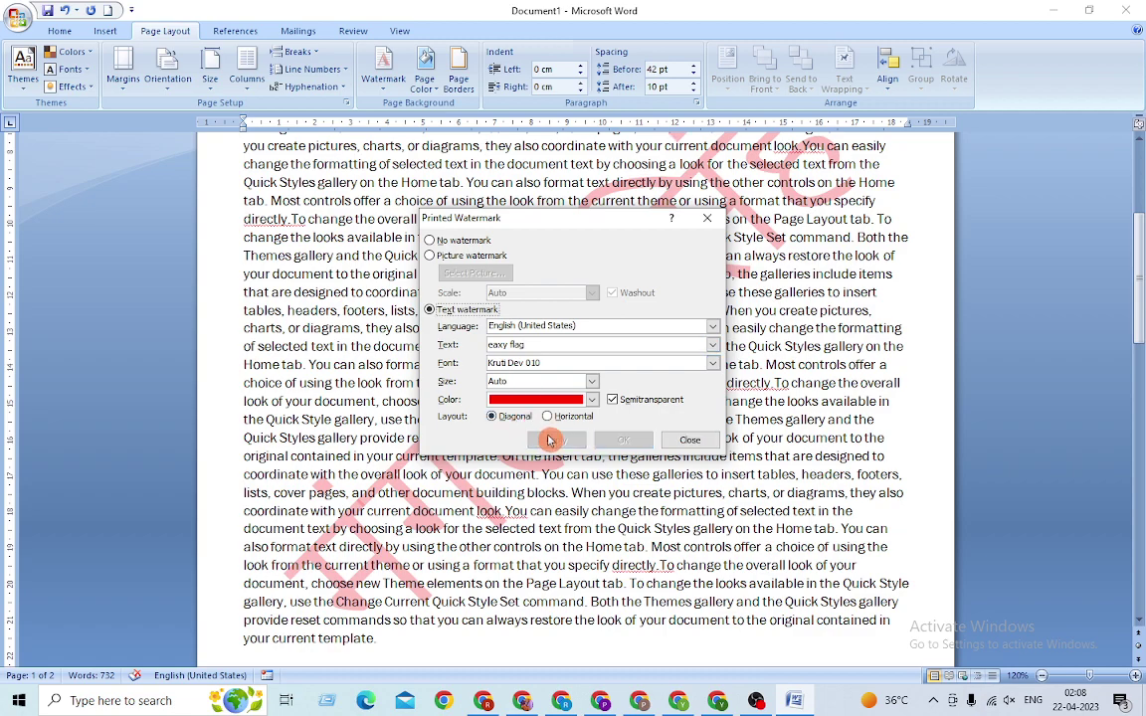
click(688, 441)
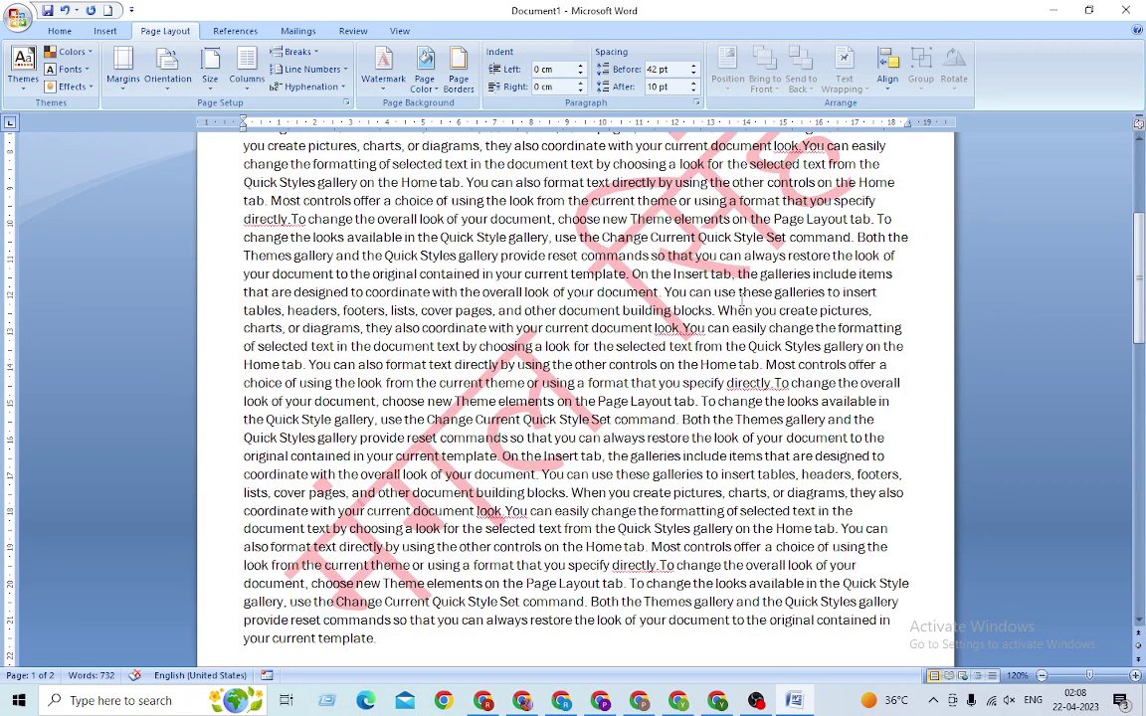
- Reopen the Custom Watermark settings and close them without changes
click(383, 71)
click(409, 557)
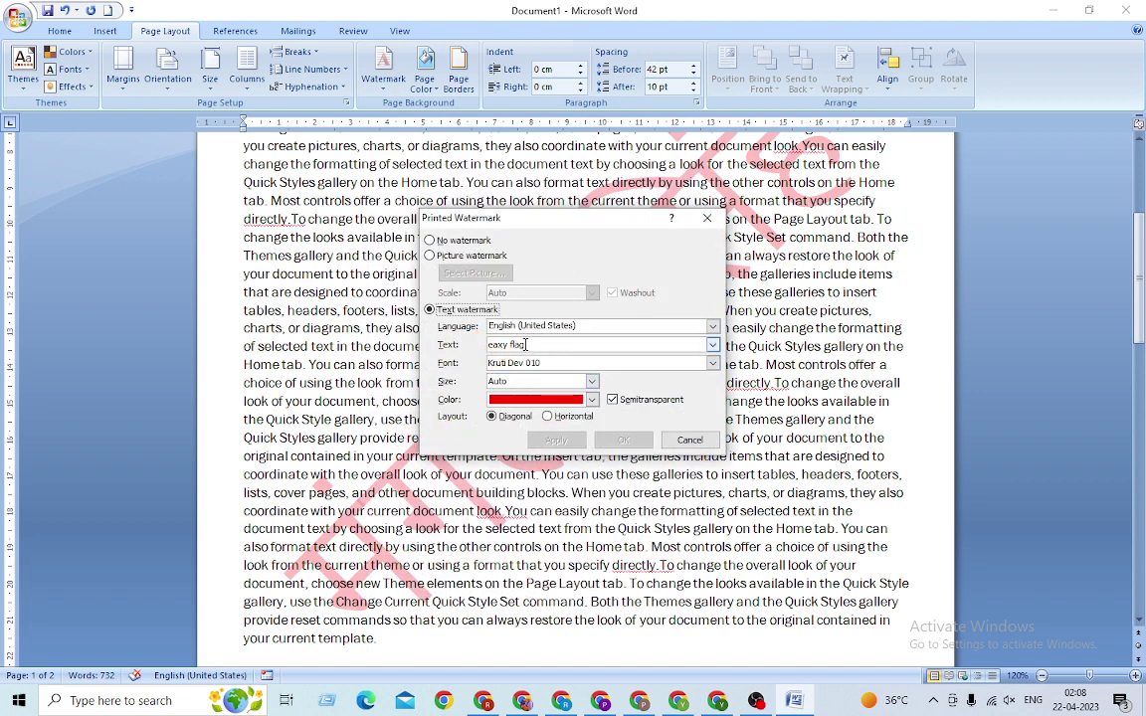
click(508, 376)
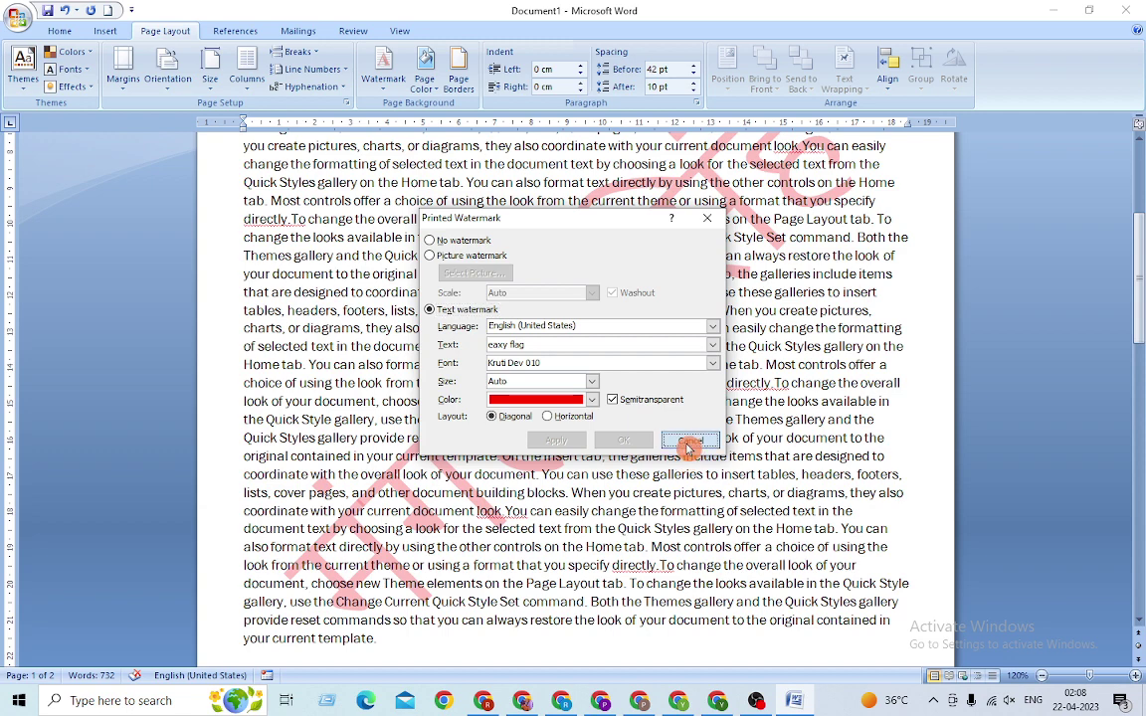
click(623, 440)
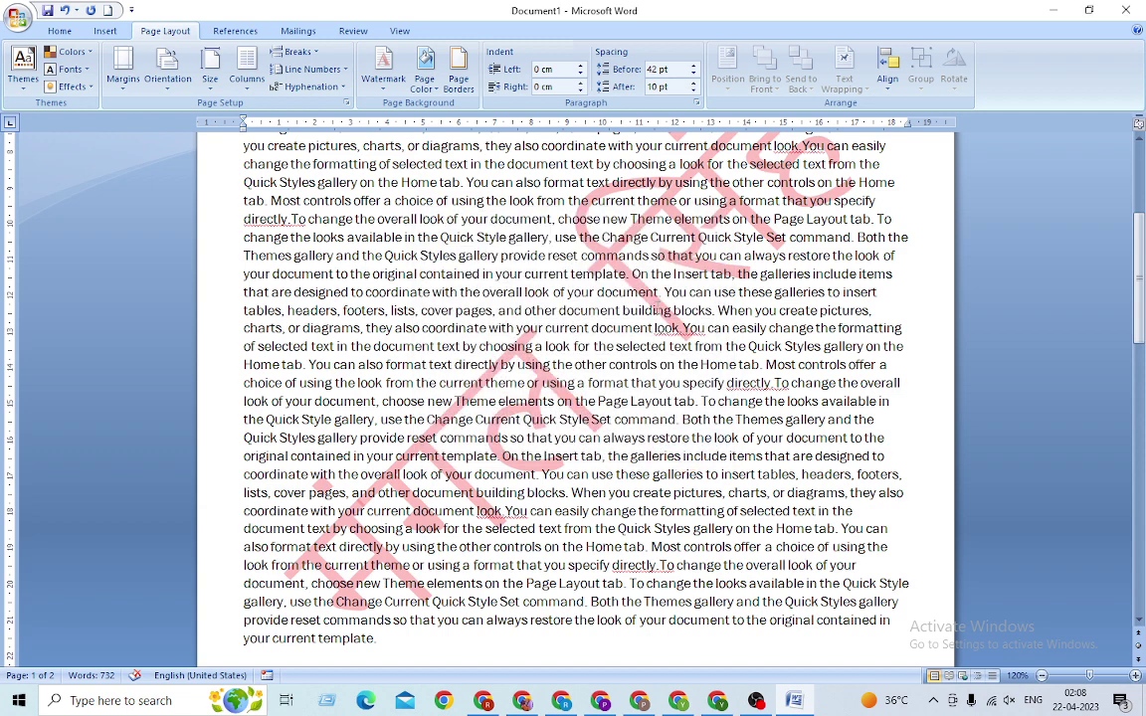
click(383, 74)
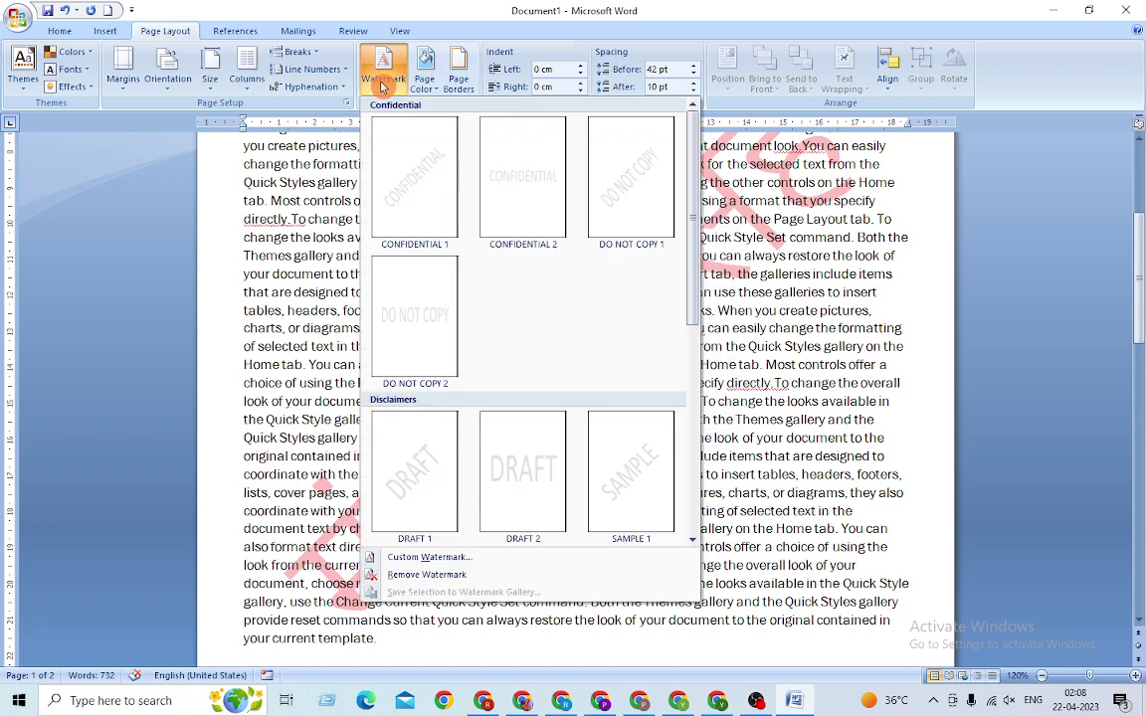
- Cancel the Custom Watermark settings and remove the red eaxy flag watermark
click(427, 557)
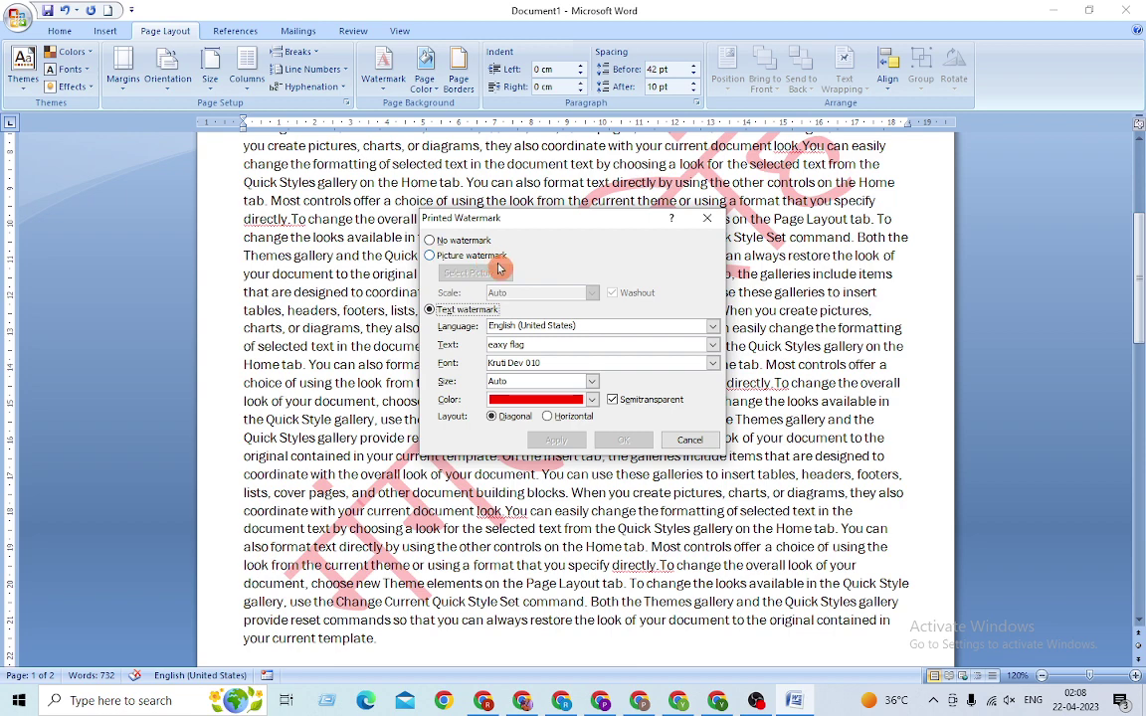
click(677, 440)
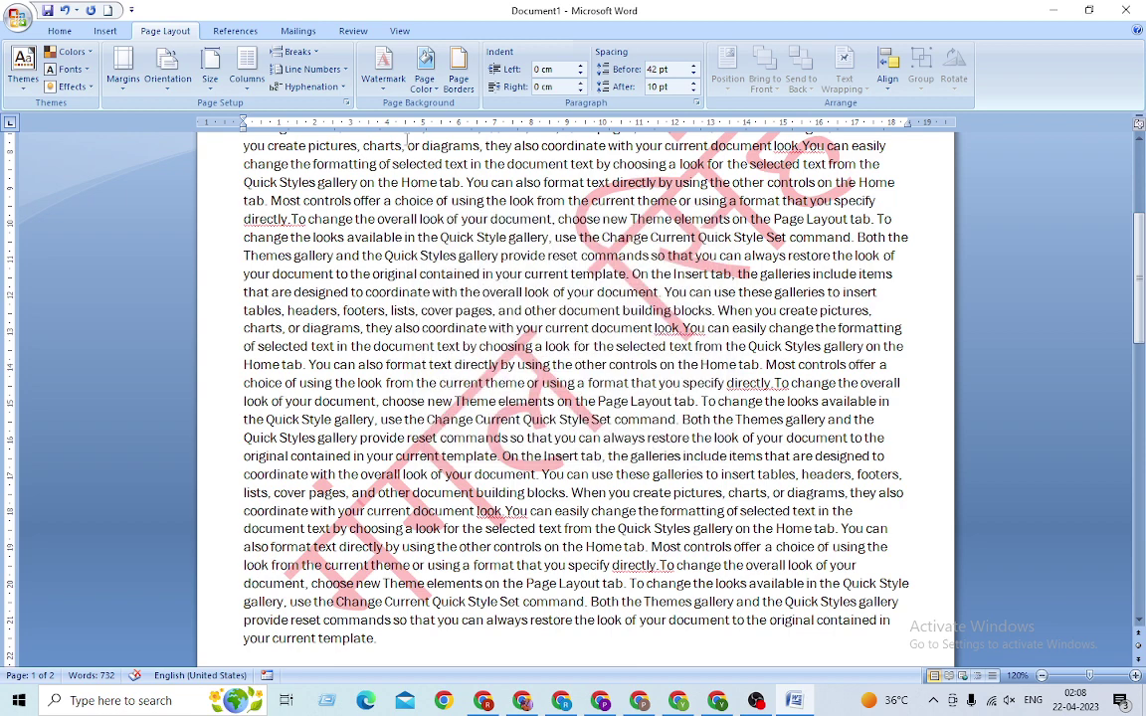
click(383, 75)
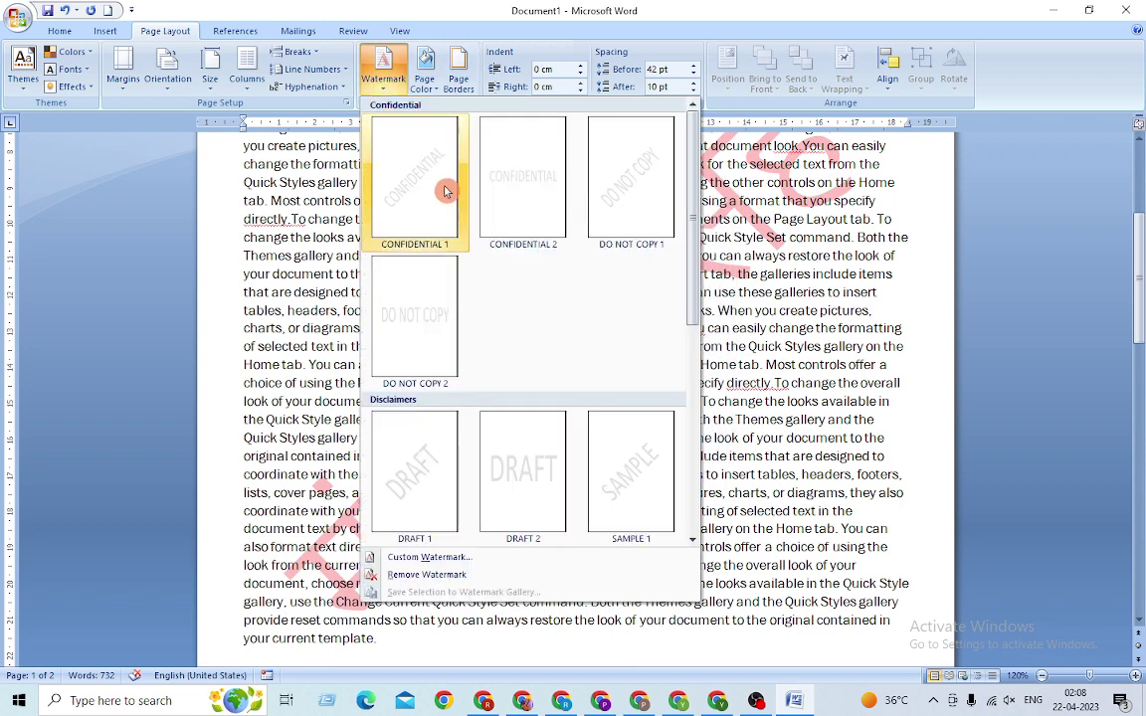
click(423, 574)
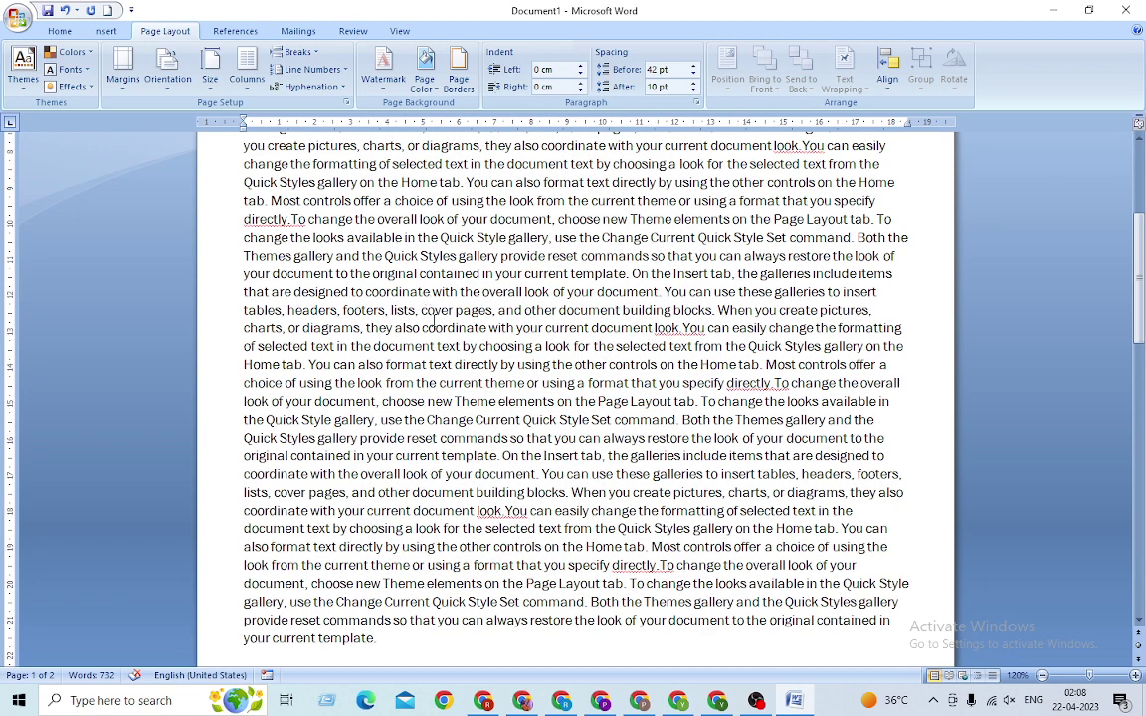
- Select the multicoloured rose photo as a picture watermark in Custom Watermark
click(386, 89)
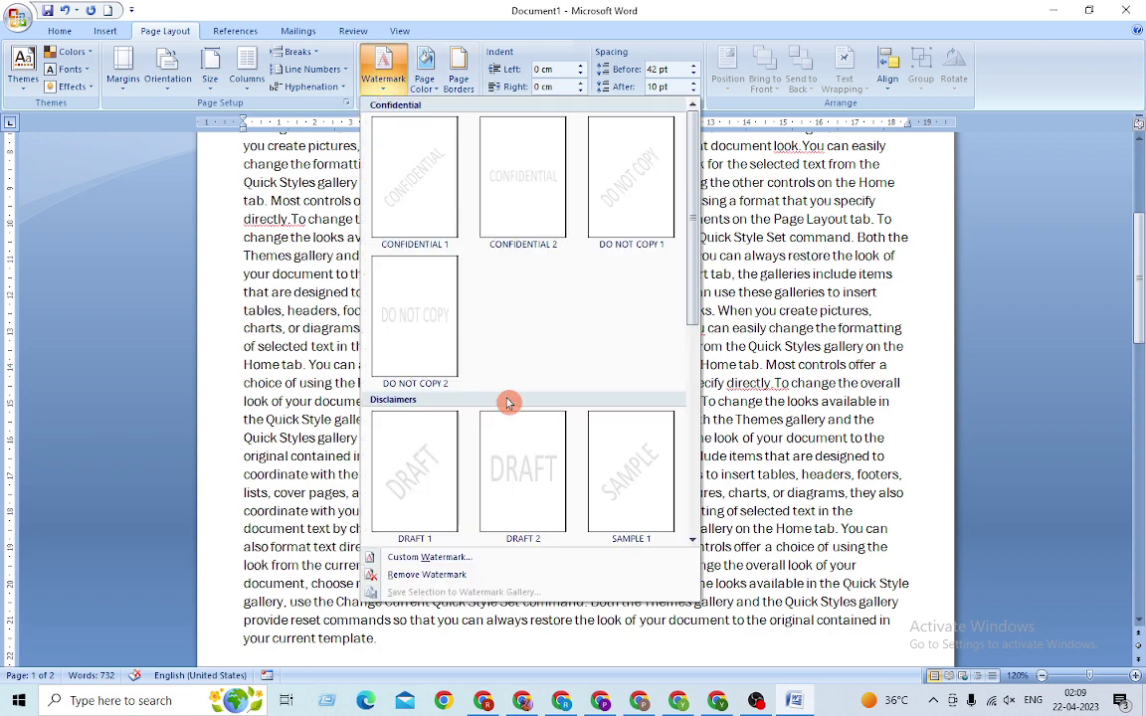
click(448, 557)
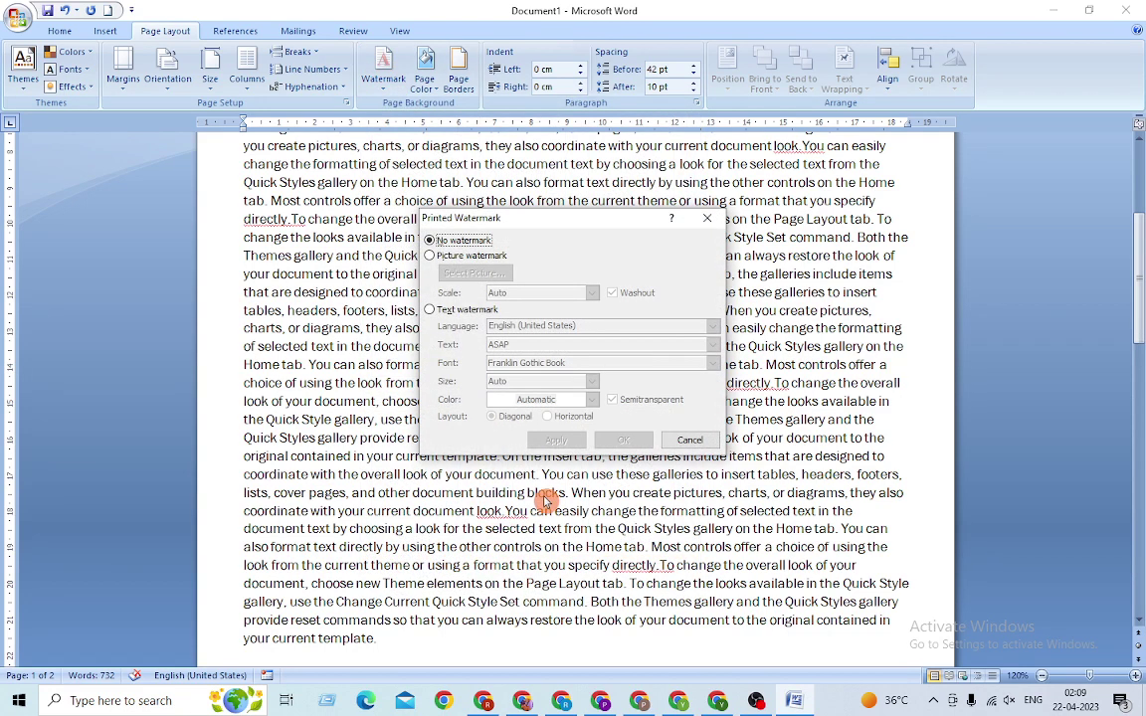
click(689, 440)
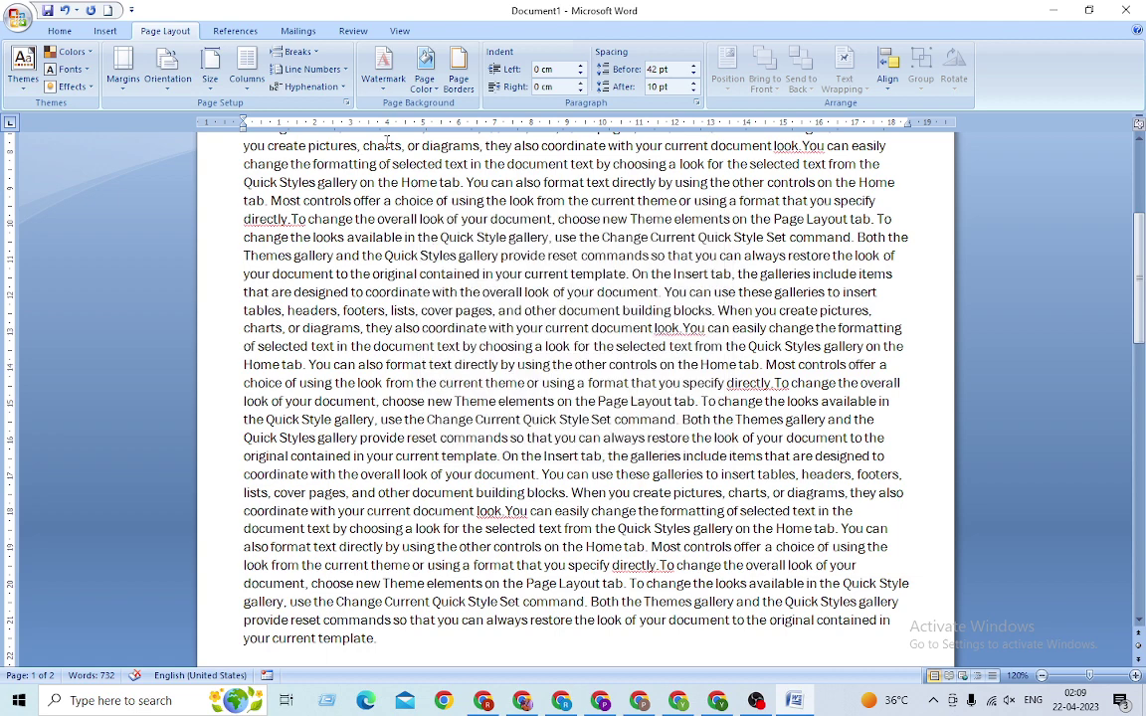
click(393, 87)
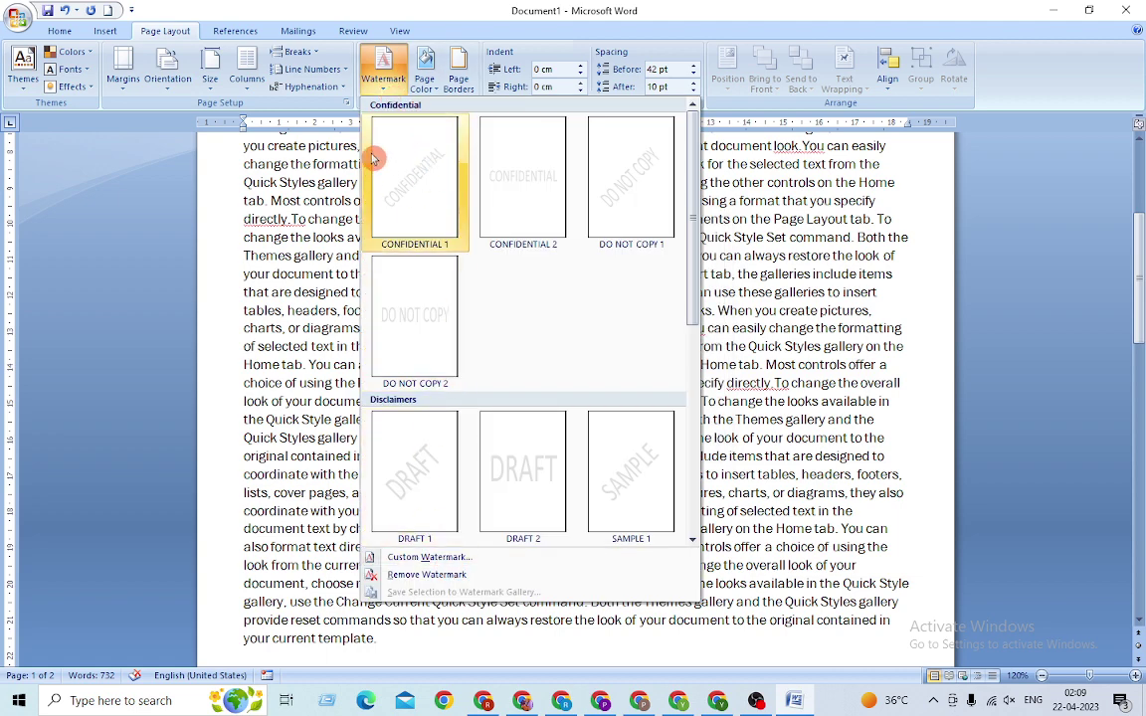
click(424, 560)
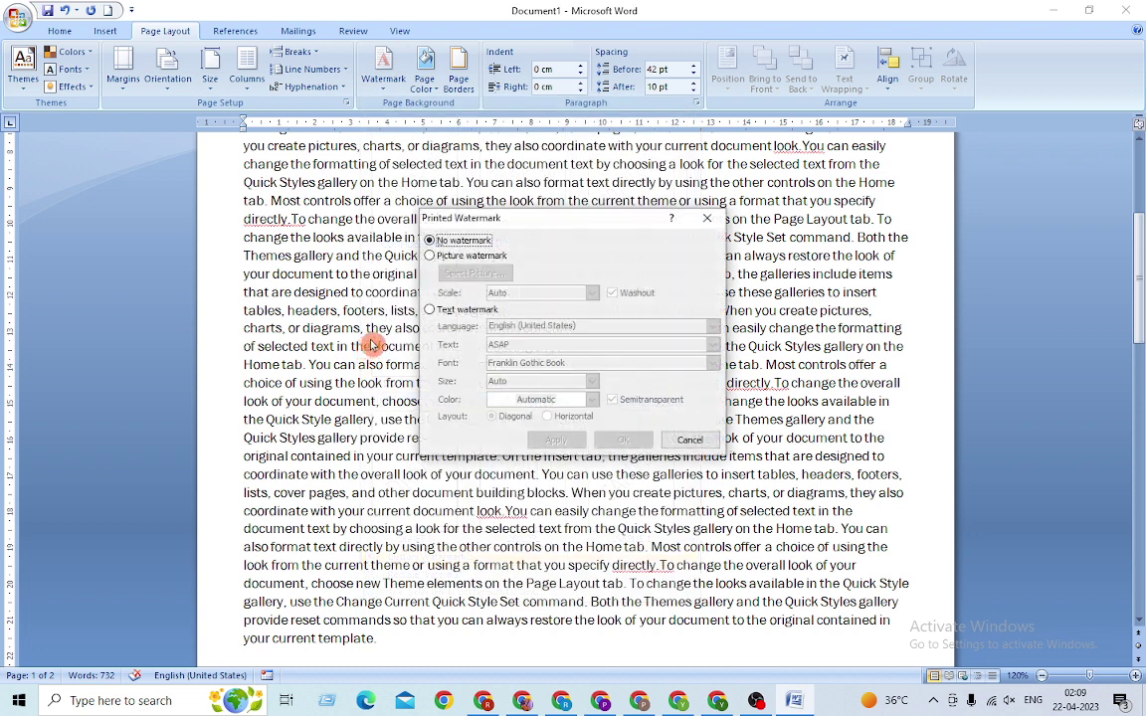
click(428, 257)
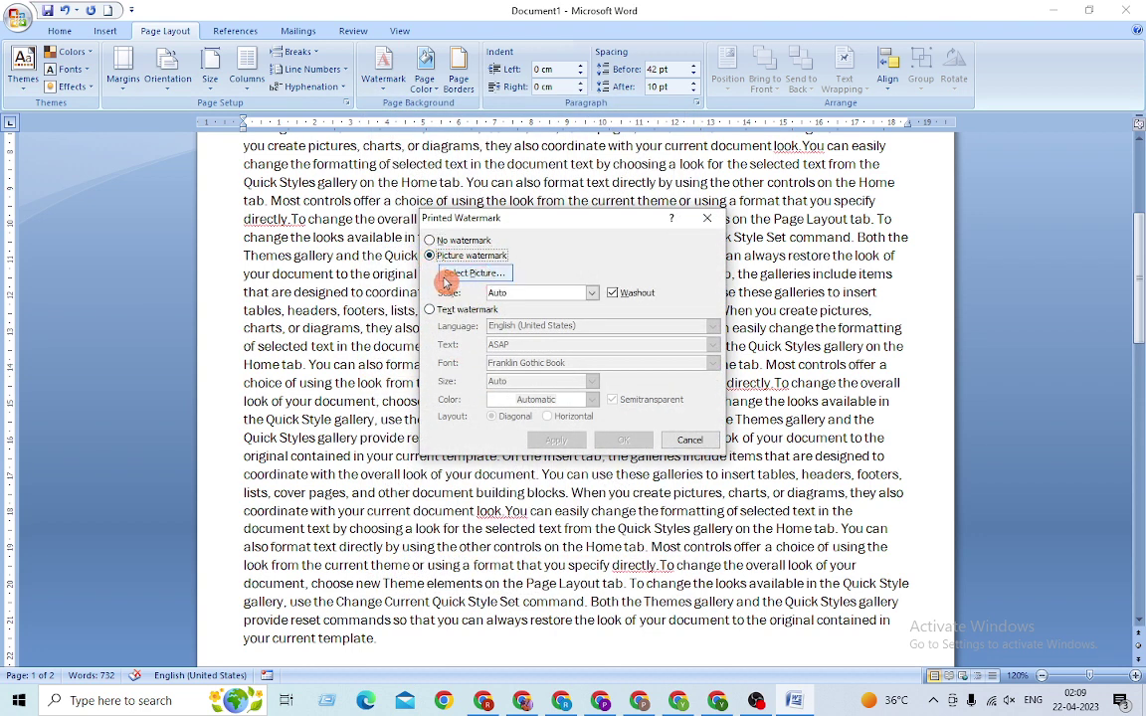
click(453, 276)
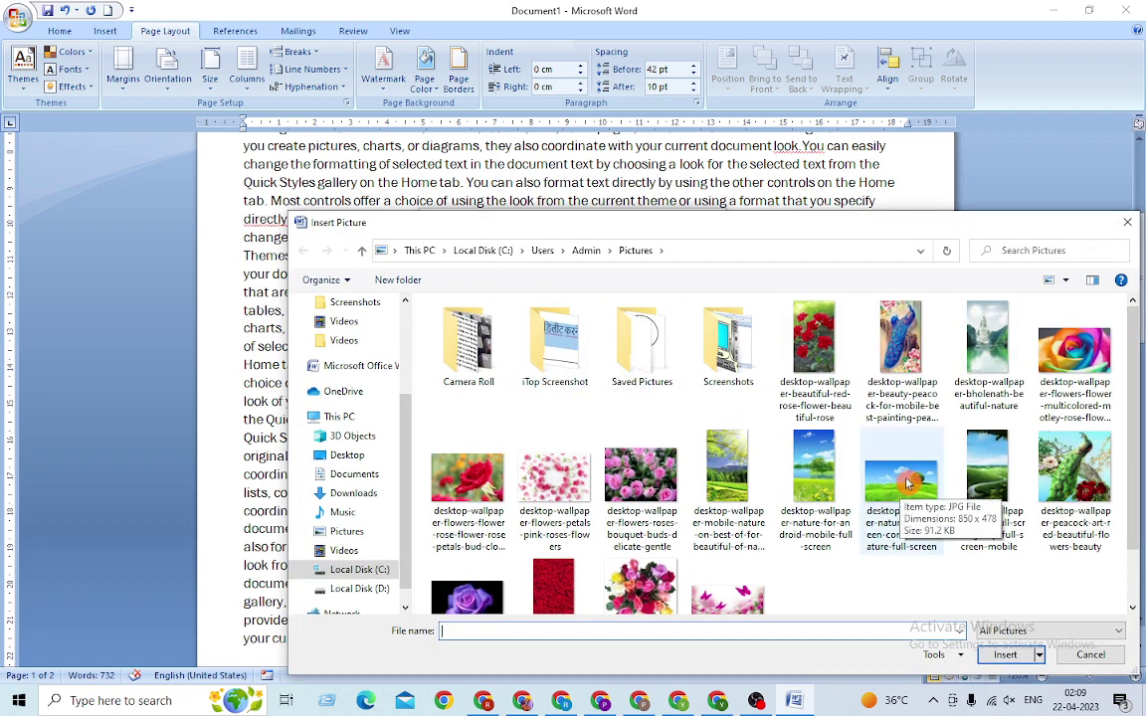
click(1081, 368)
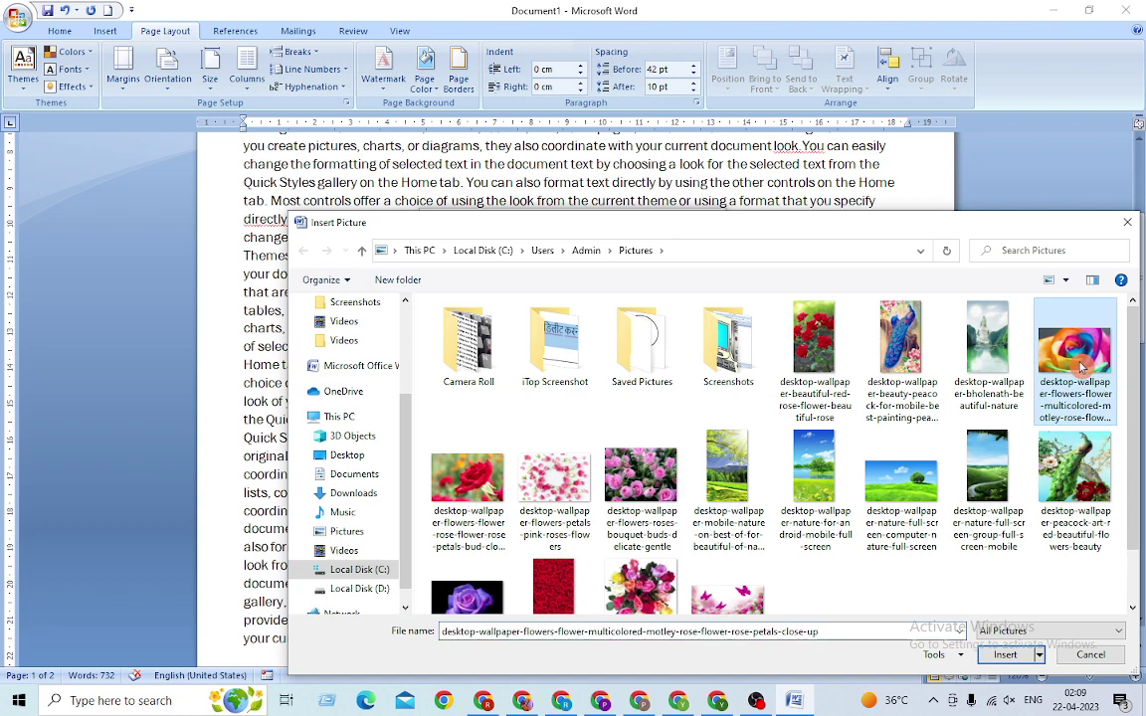
click(1008, 655)
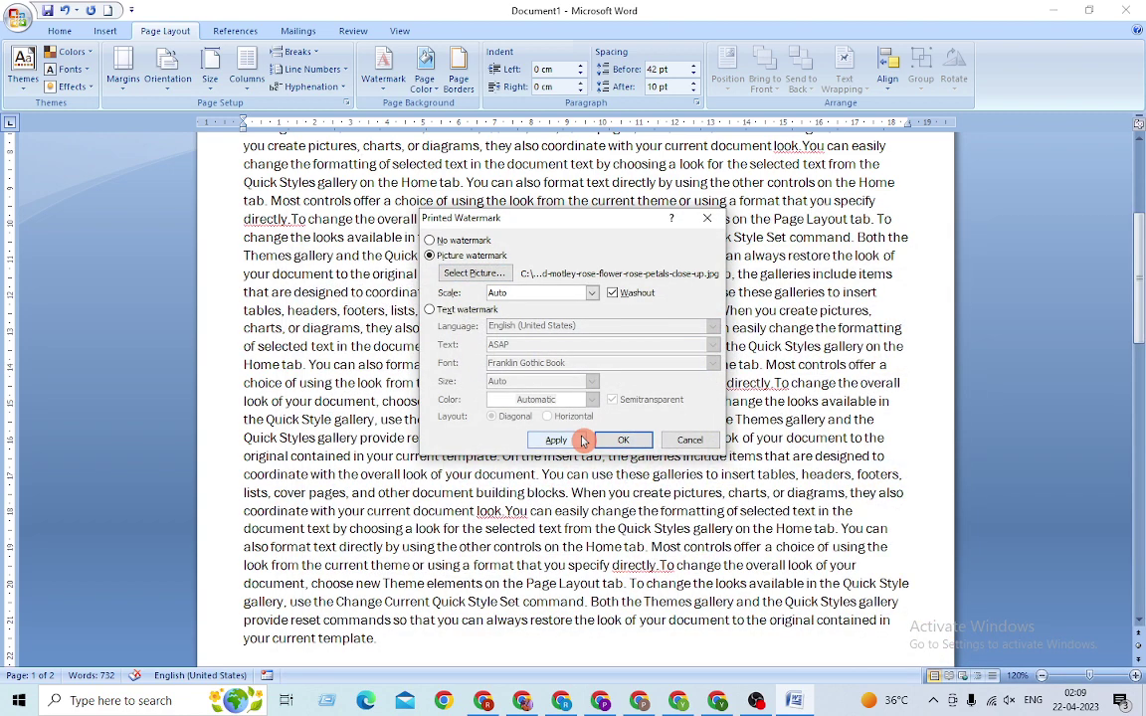
- Apply the washed-out rose watermark and scroll through the pages to check it
click(578, 441)
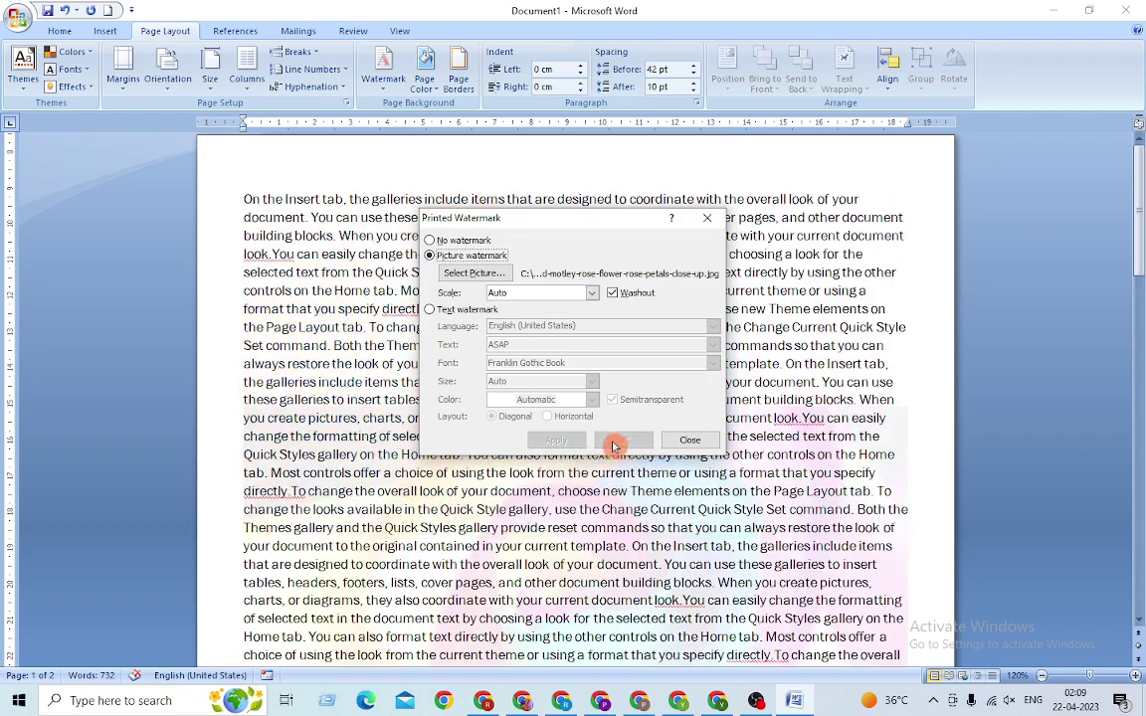
click(708, 443)
scroll(512, 366, down, 2)
scroll(497, 360, down, 2)
scroll(550, 398, down, 2)
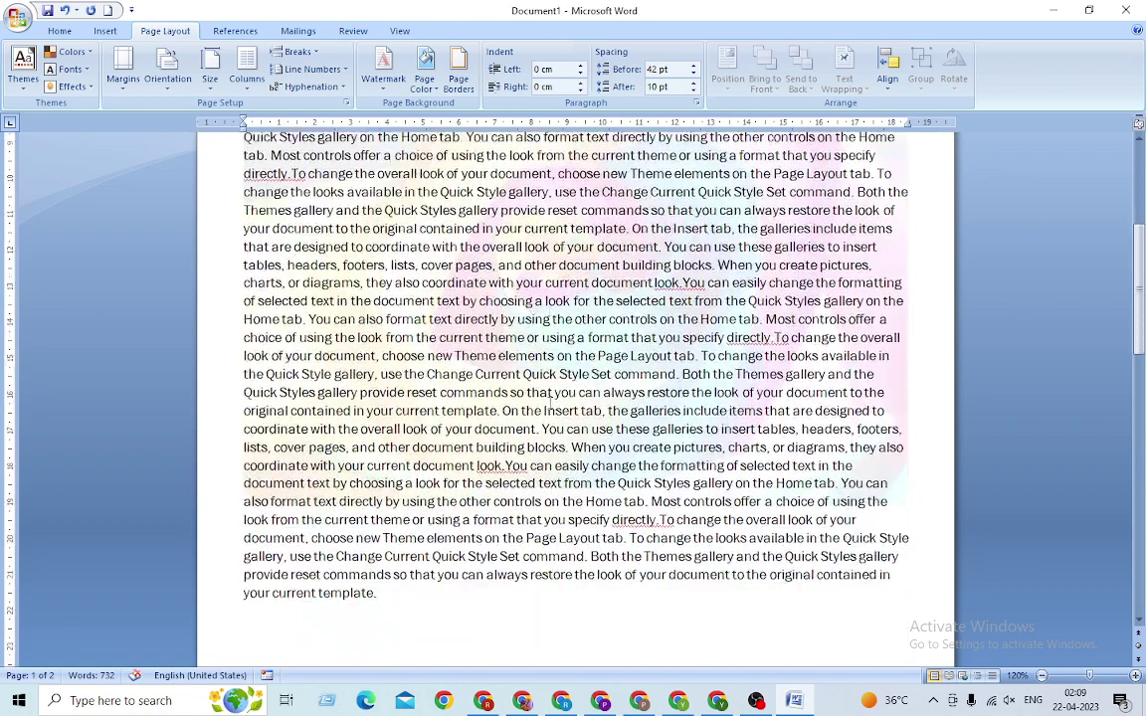
scroll(617, 460, up, 3)
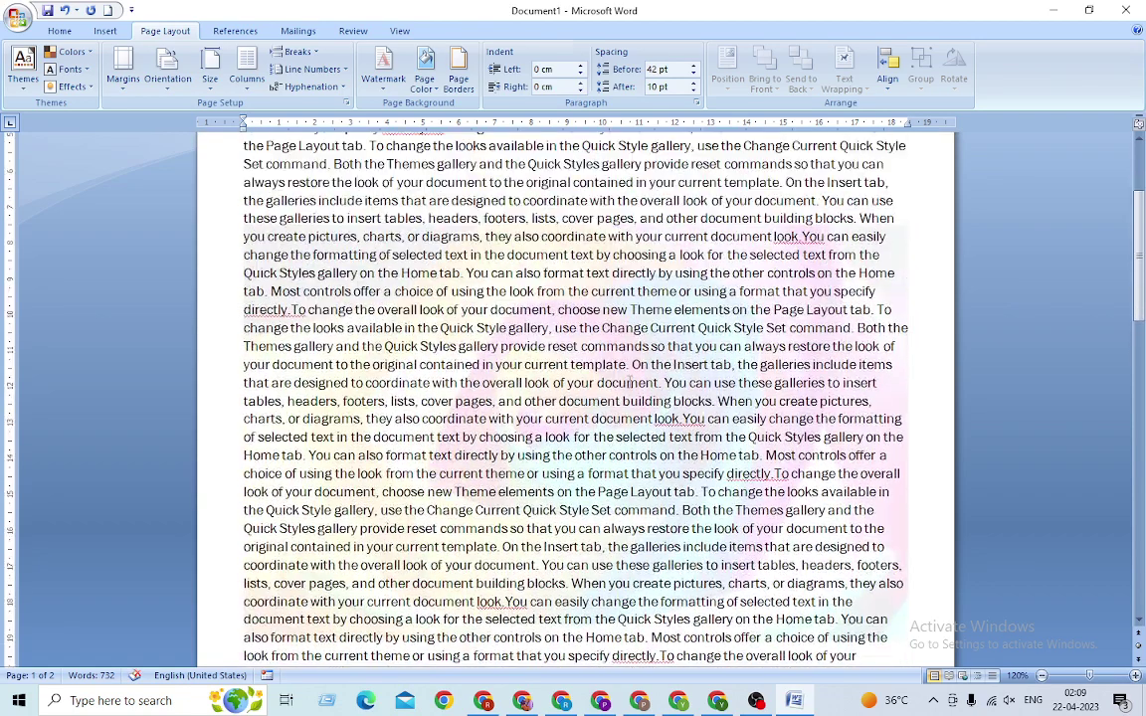
scroll(629, 381, up, 1)
scroll(631, 381, up, 3)
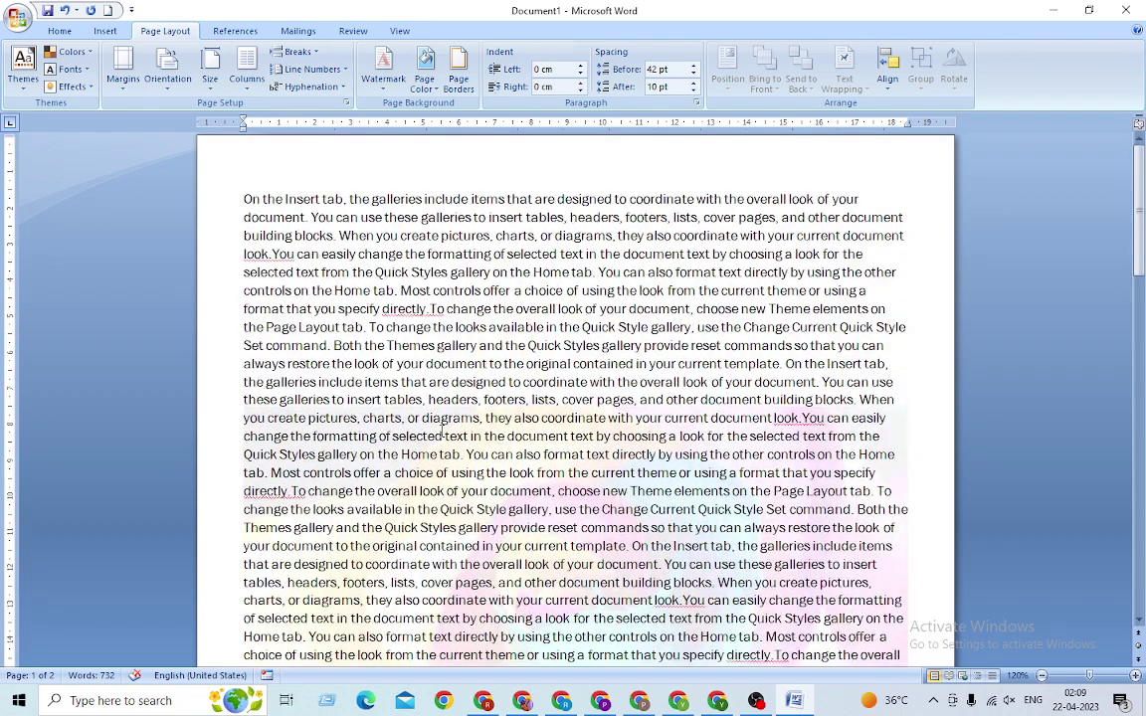
scroll(677, 386, down, 3)
scroll(678, 386, down, 3)
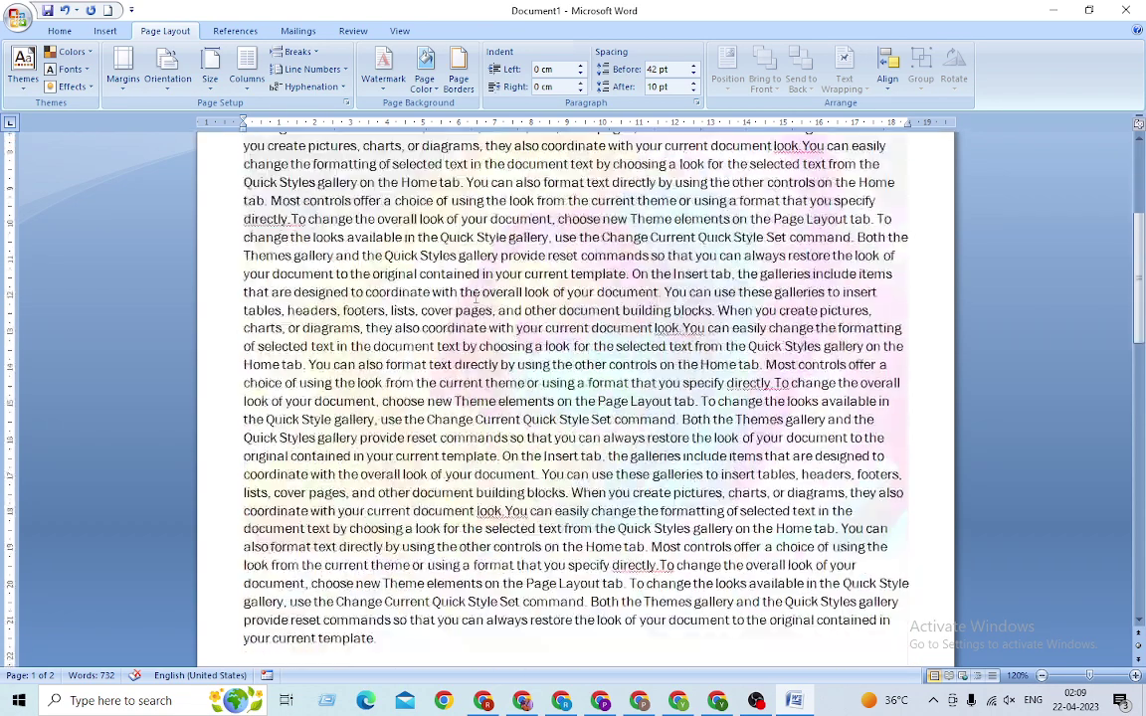
- Swap the picture watermark for the full-screen nature landscape wallpaper, washed out
click(395, 94)
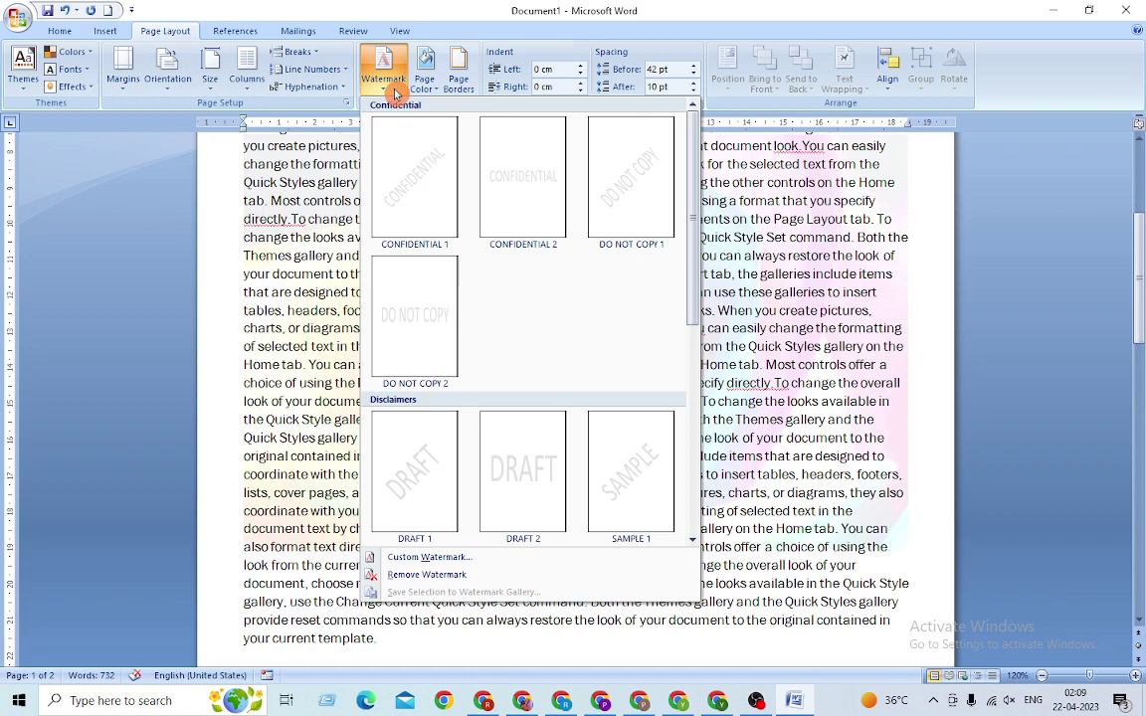
click(413, 558)
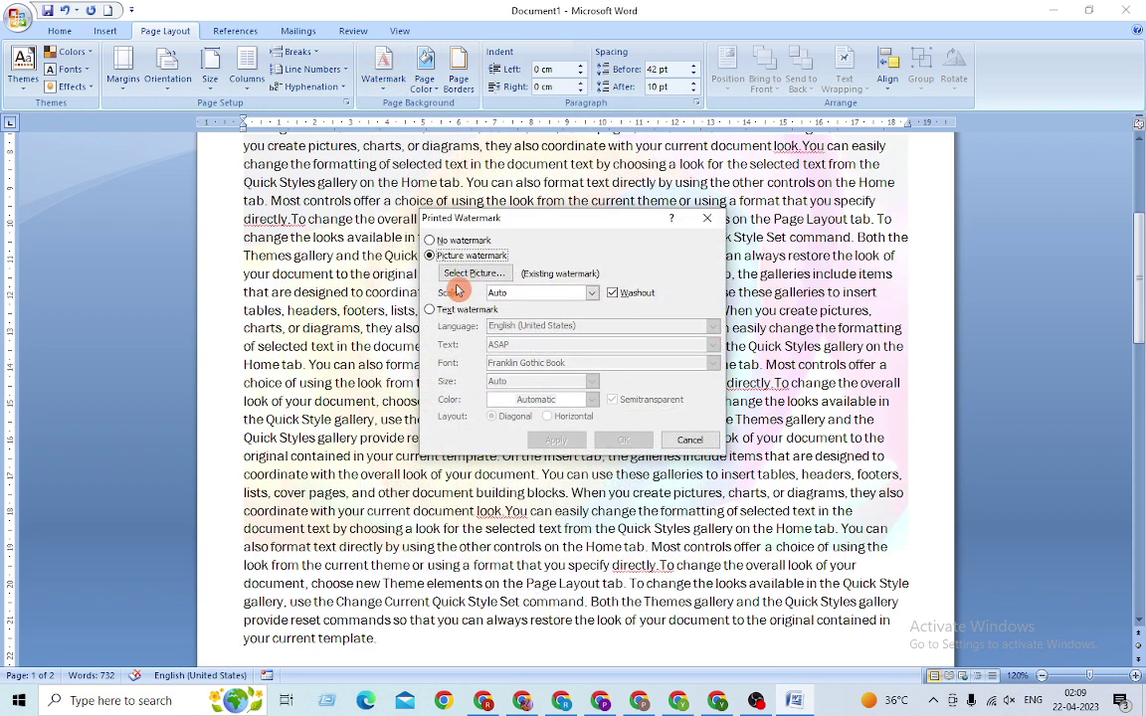
click(406, 255)
click(422, 270)
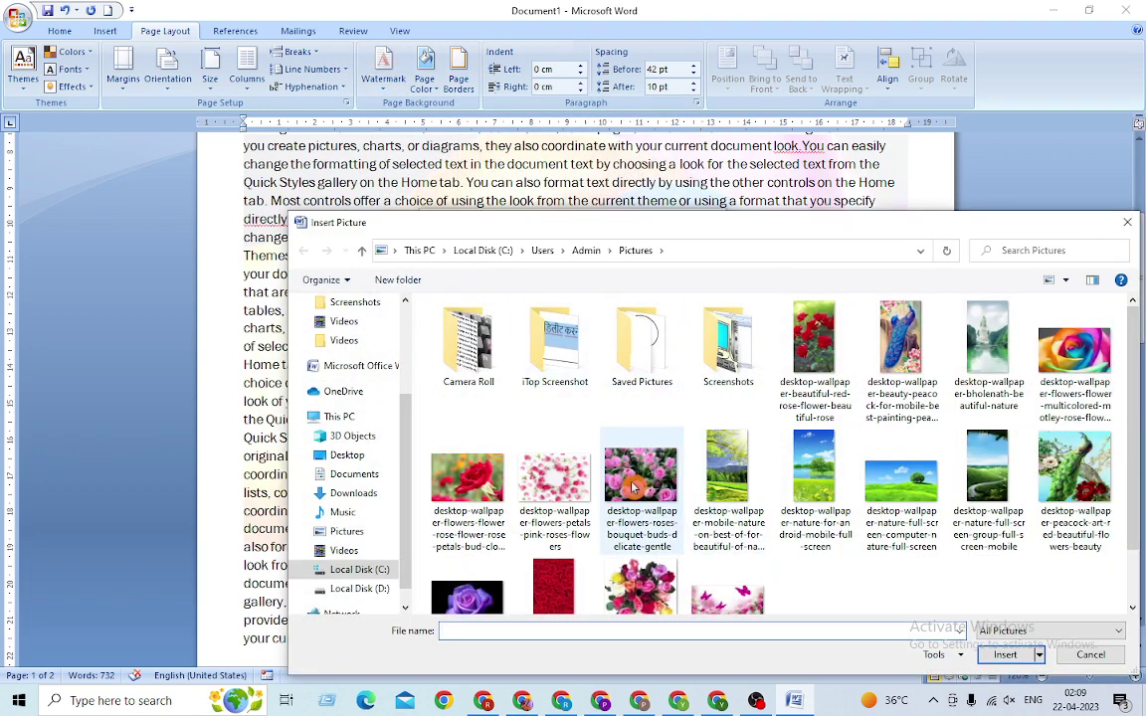
click(882, 542)
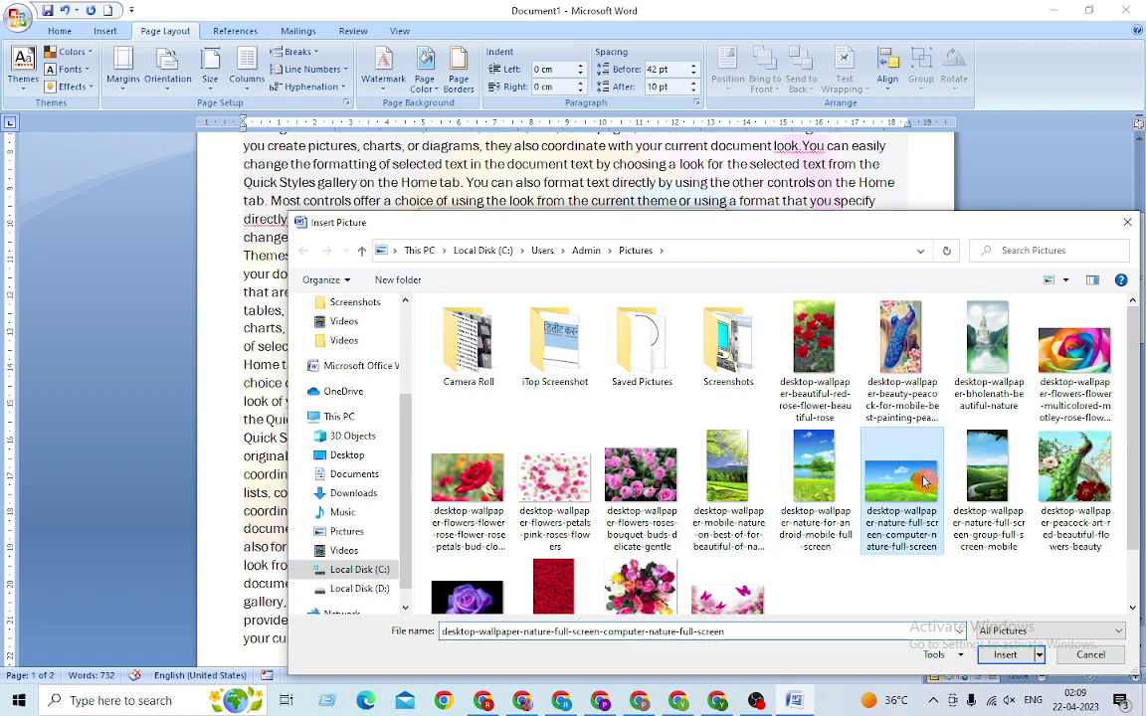
click(1006, 655)
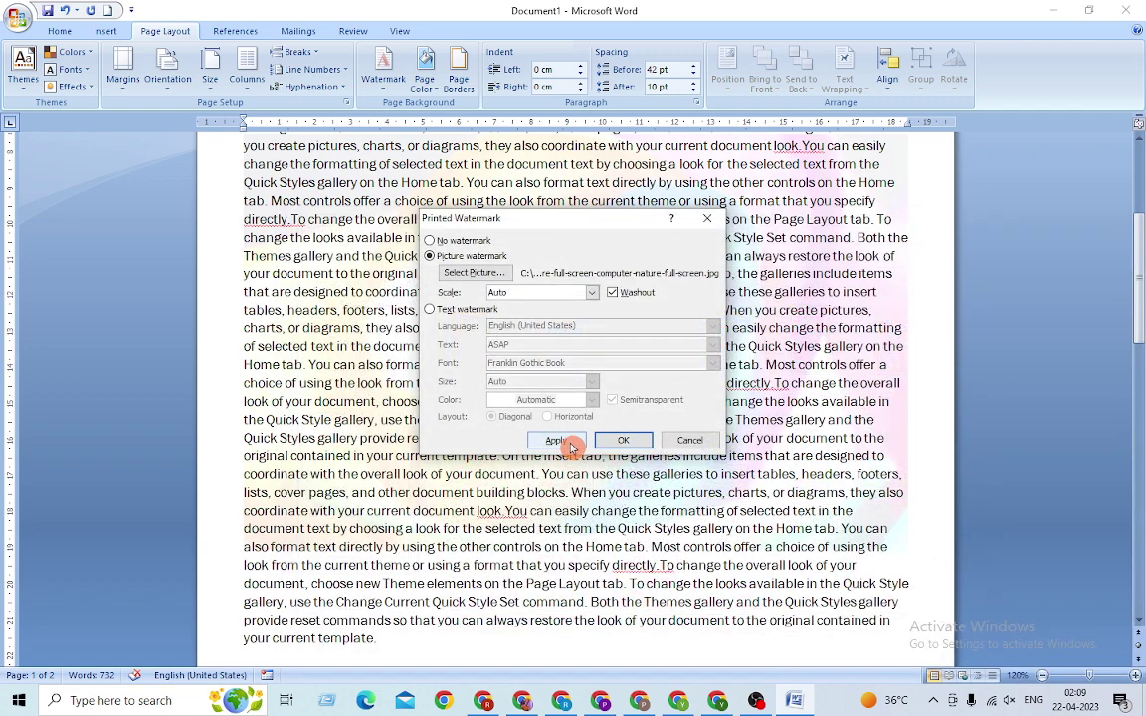
click(556, 439)
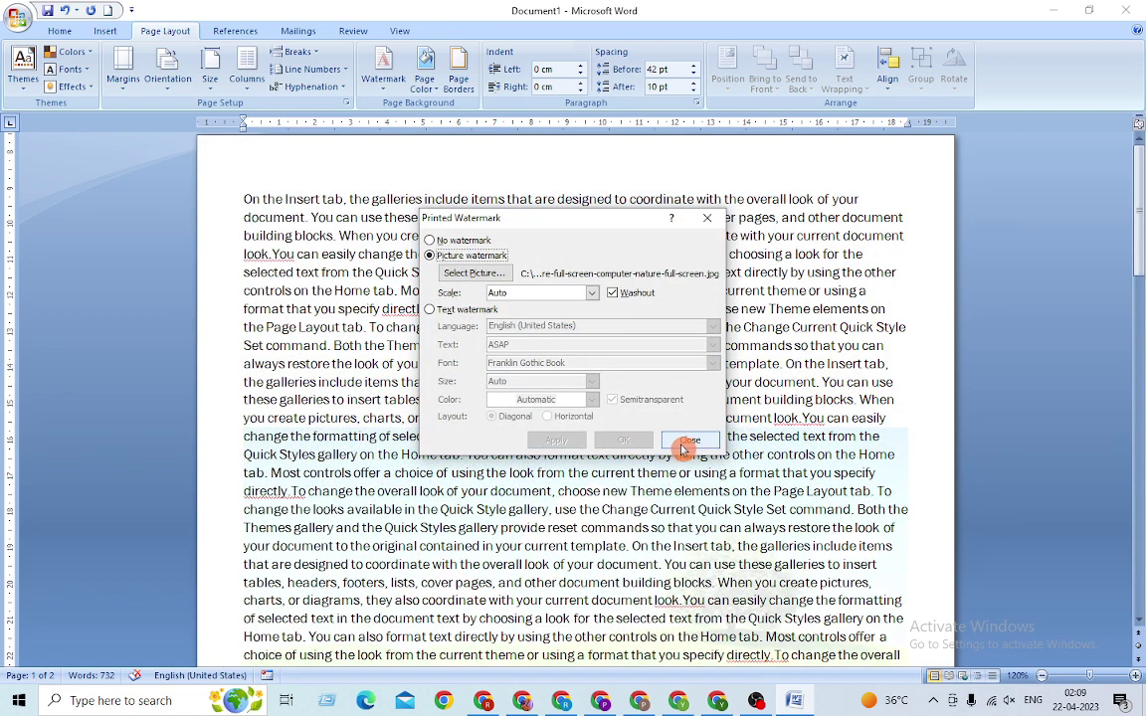
click(687, 441)
scroll(592, 455, down, 6)
scroll(591, 456, up, 4)
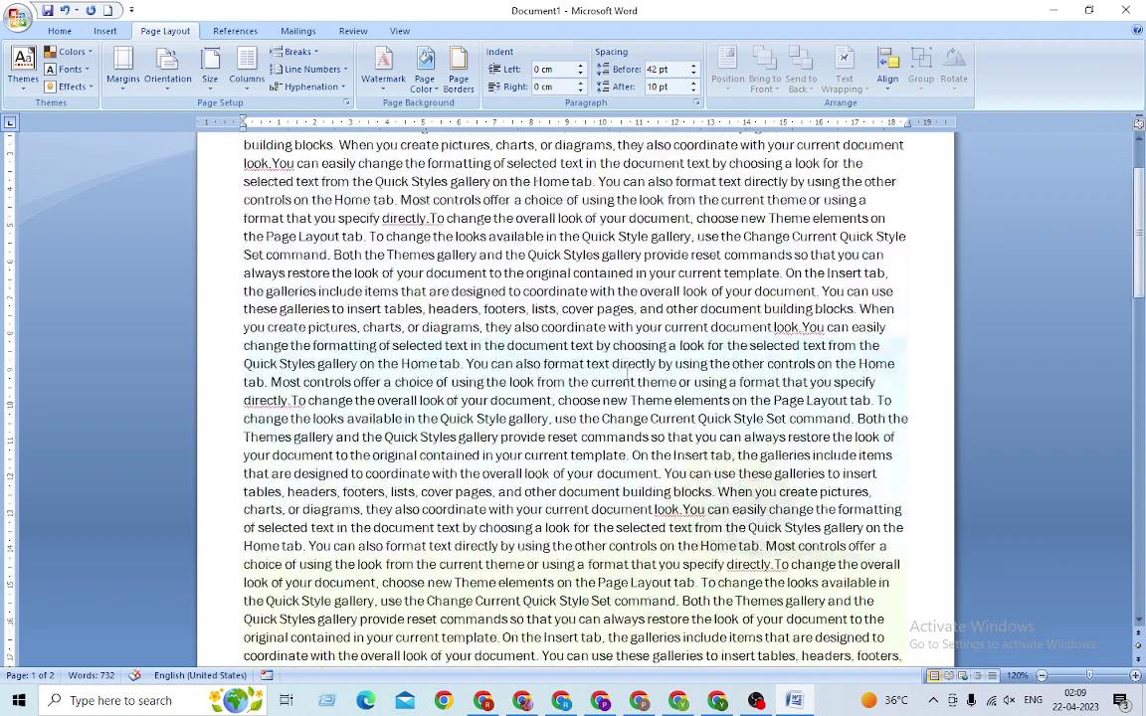
scroll(617, 406, down, 2)
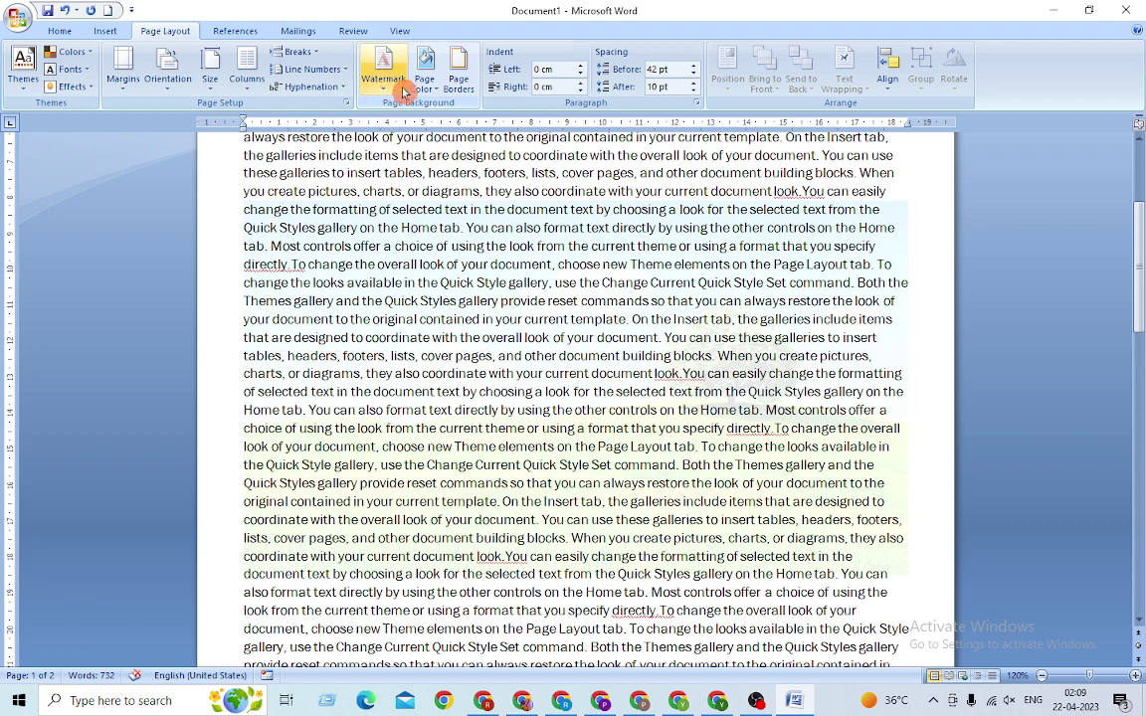
- Open the Custom Watermark settings with Picture watermark selected
click(429, 88)
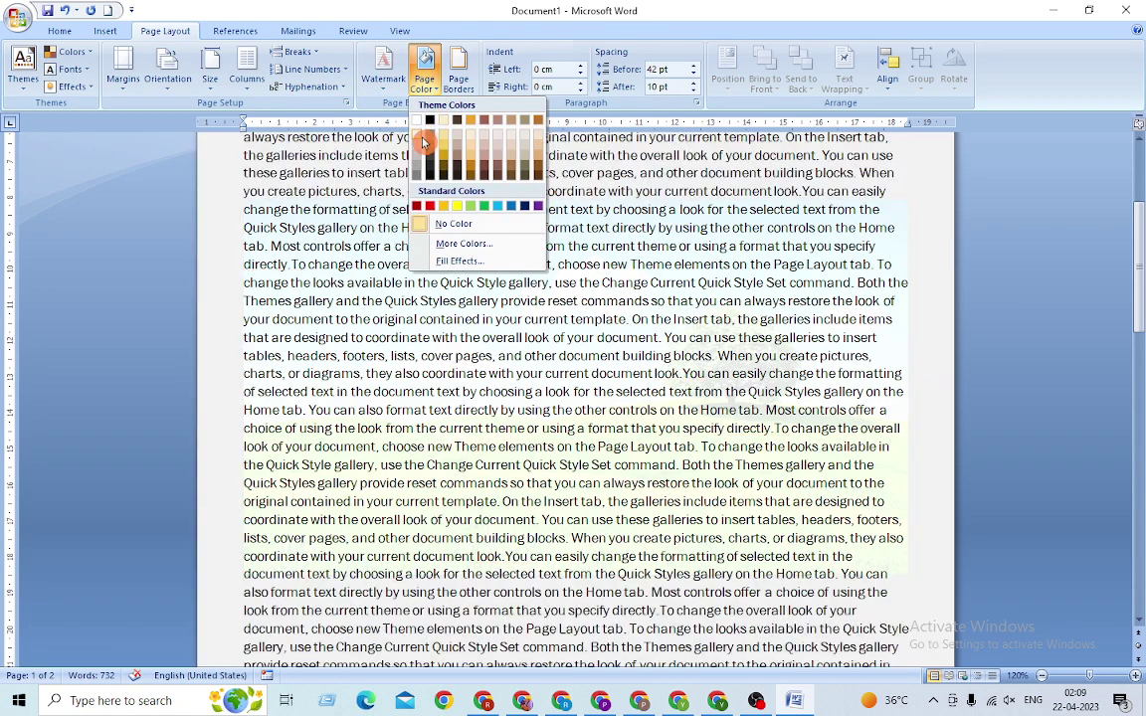
click(333, 367)
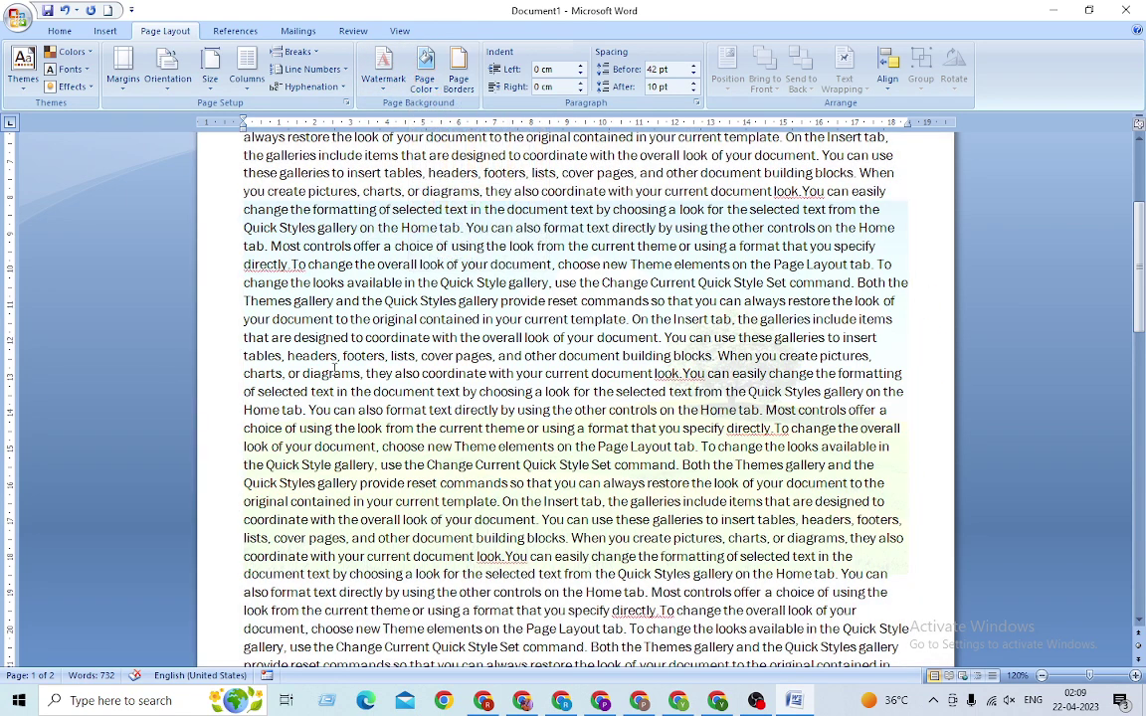
click(383, 67)
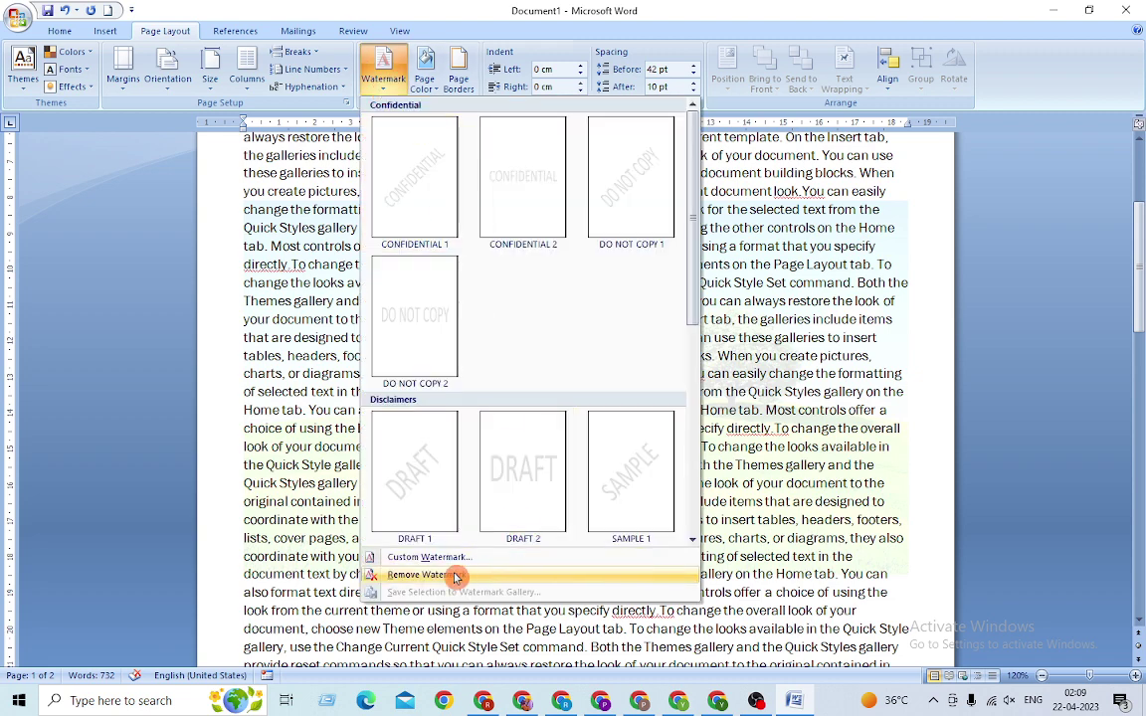
click(419, 558)
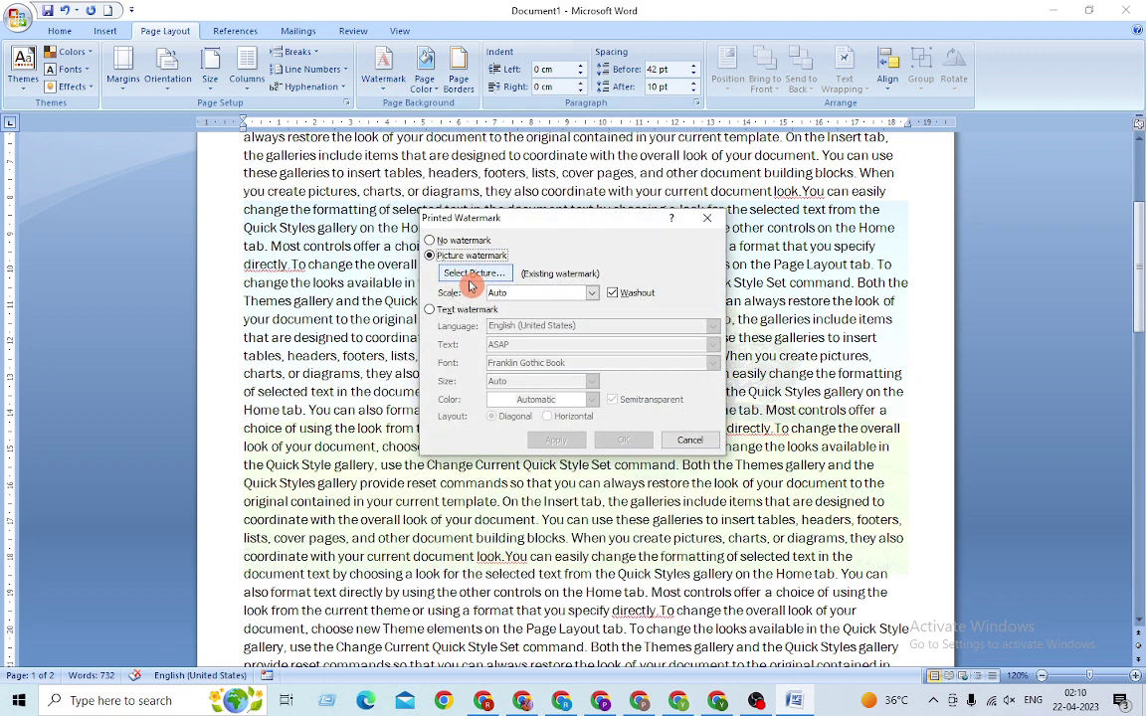
click(434, 314)
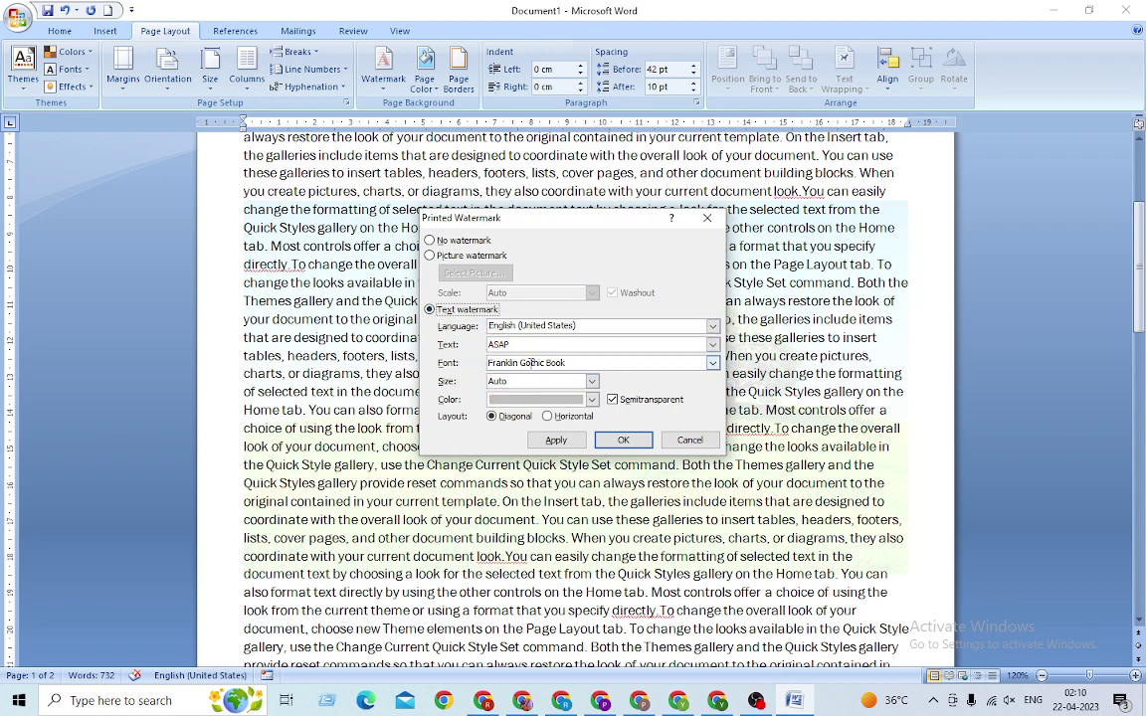
click(439, 275)
click(430, 262)
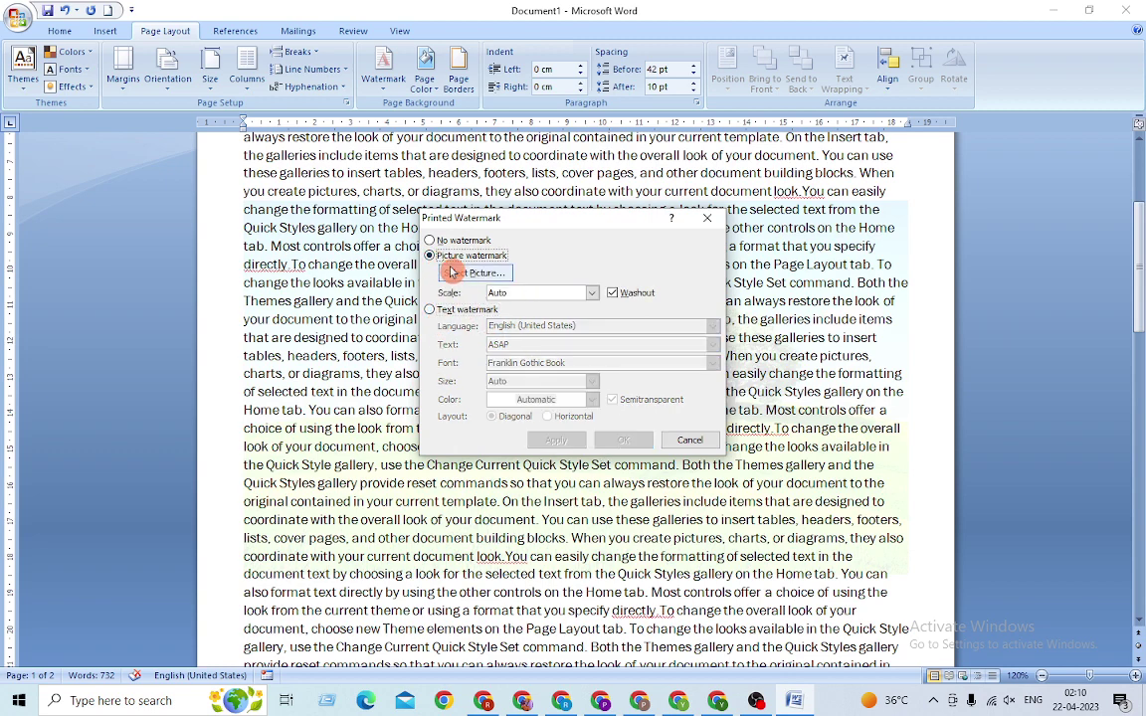
click(438, 272)
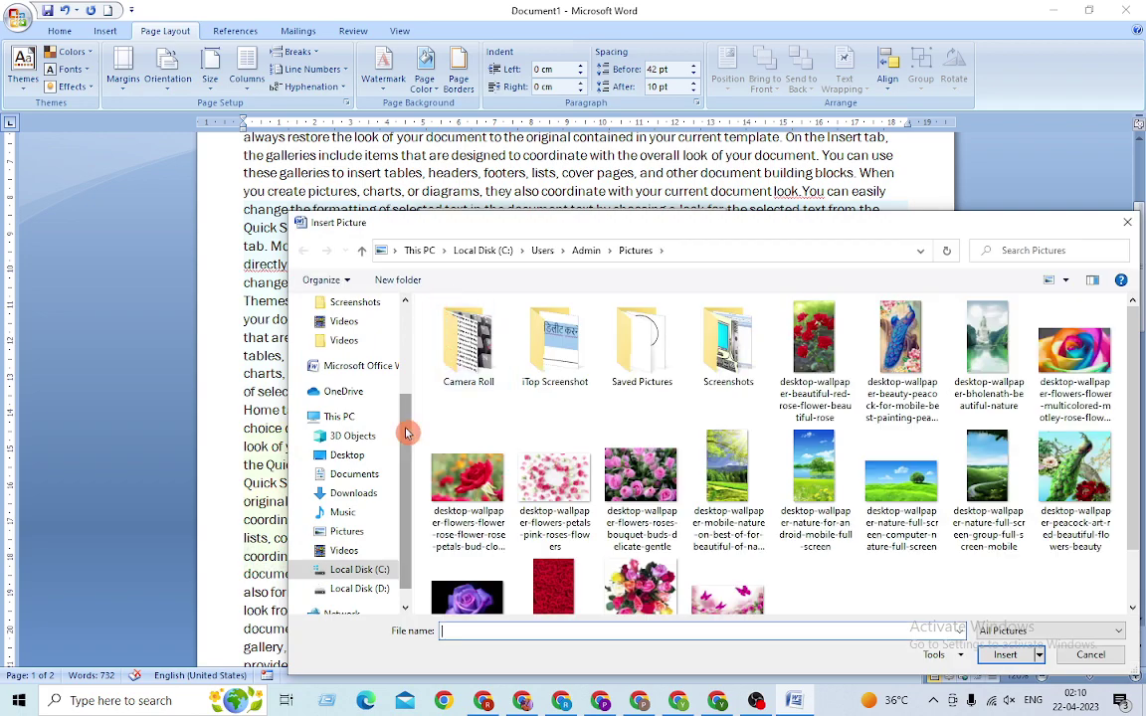
- Insert the pink rose petals picture as the watermark and confirm it
click(554, 482)
click(1006, 657)
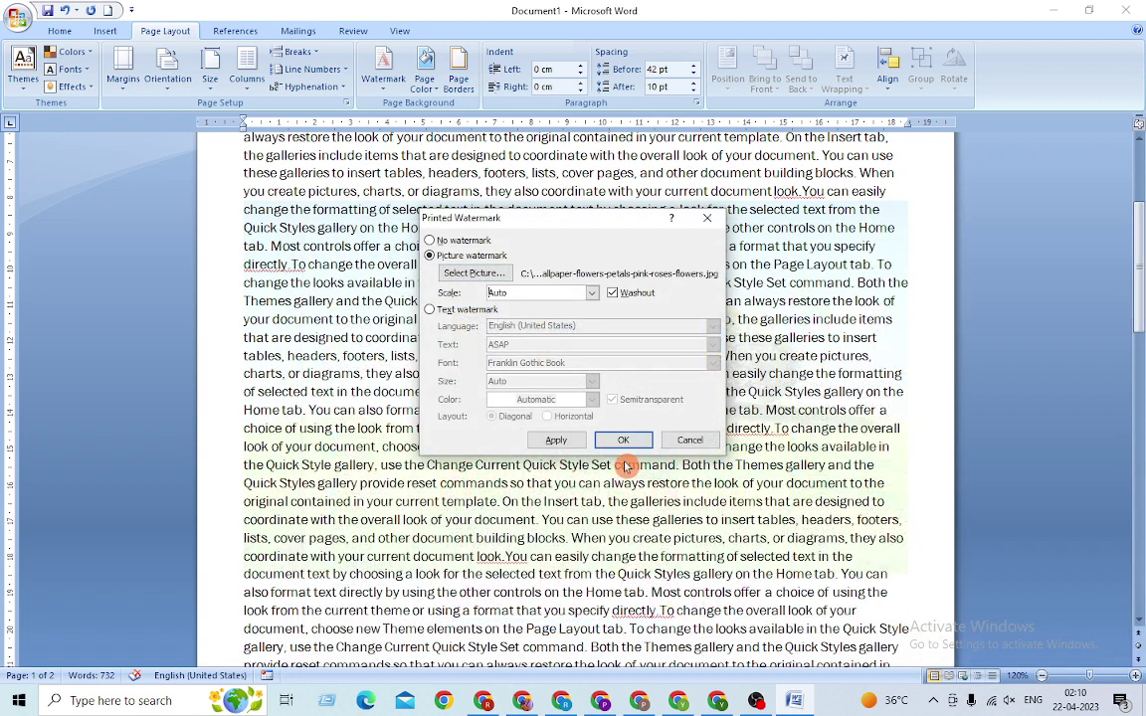
click(560, 440)
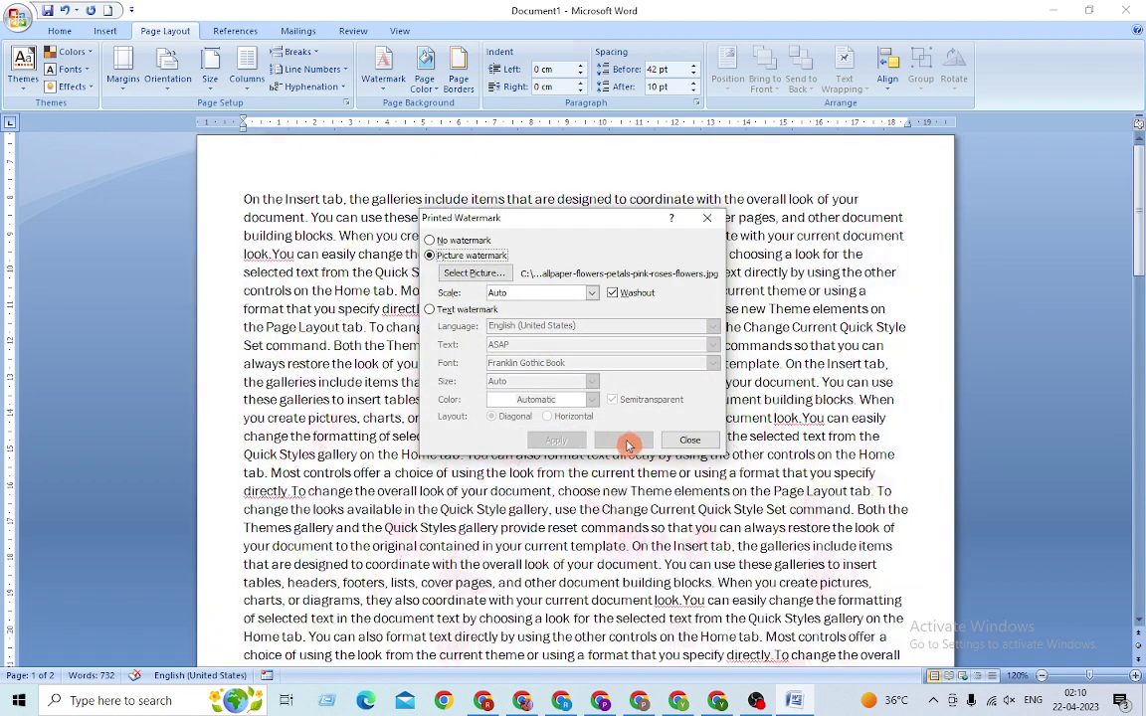
click(623, 439)
scroll(575, 397, down, 1)
scroll(574, 398, down, 3)
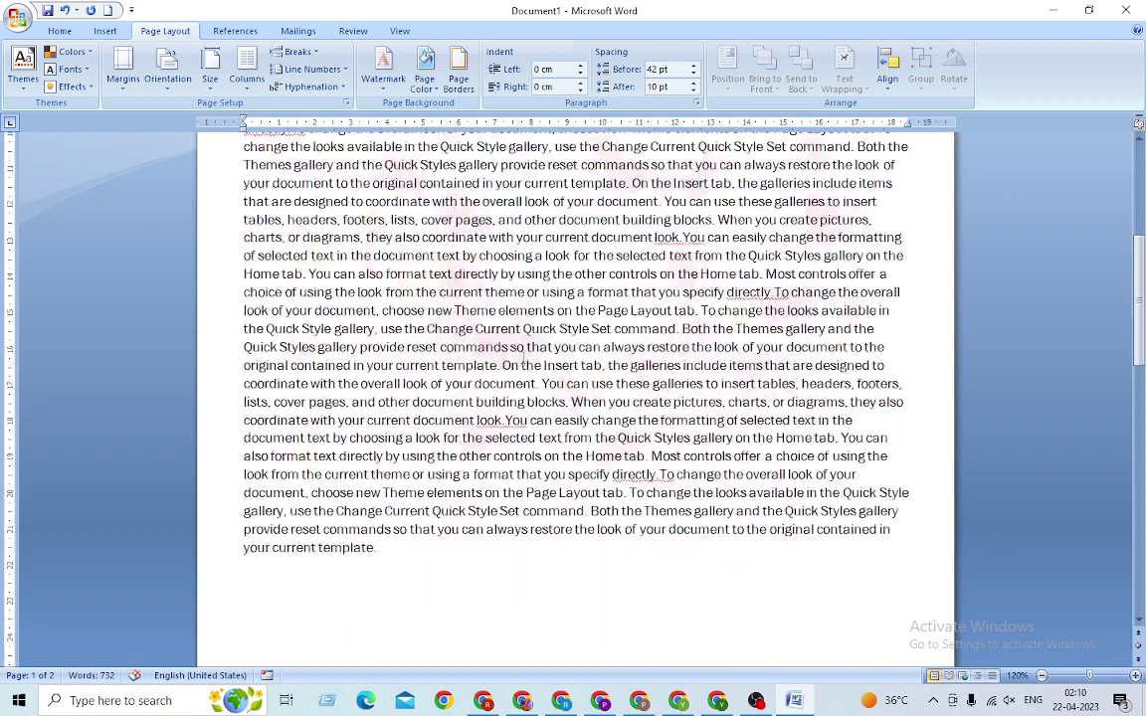
scroll(429, 344, up, 3)
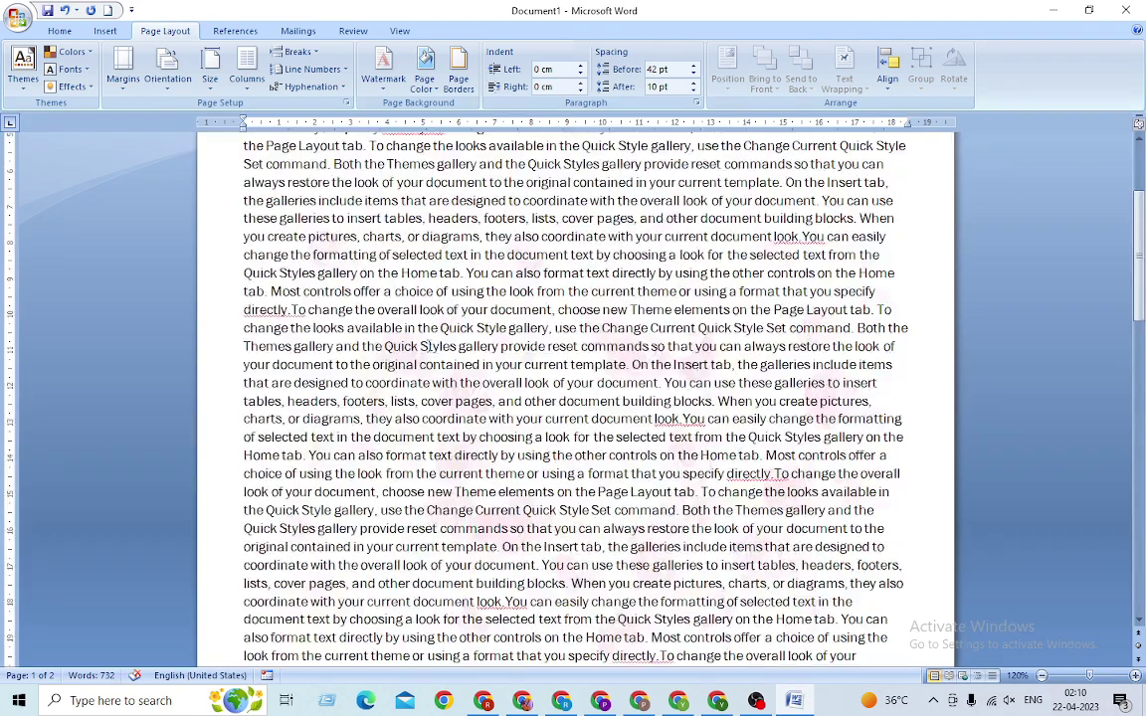
- Cancel the Custom Watermark settings and remove the pink rose picture watermark
click(383, 71)
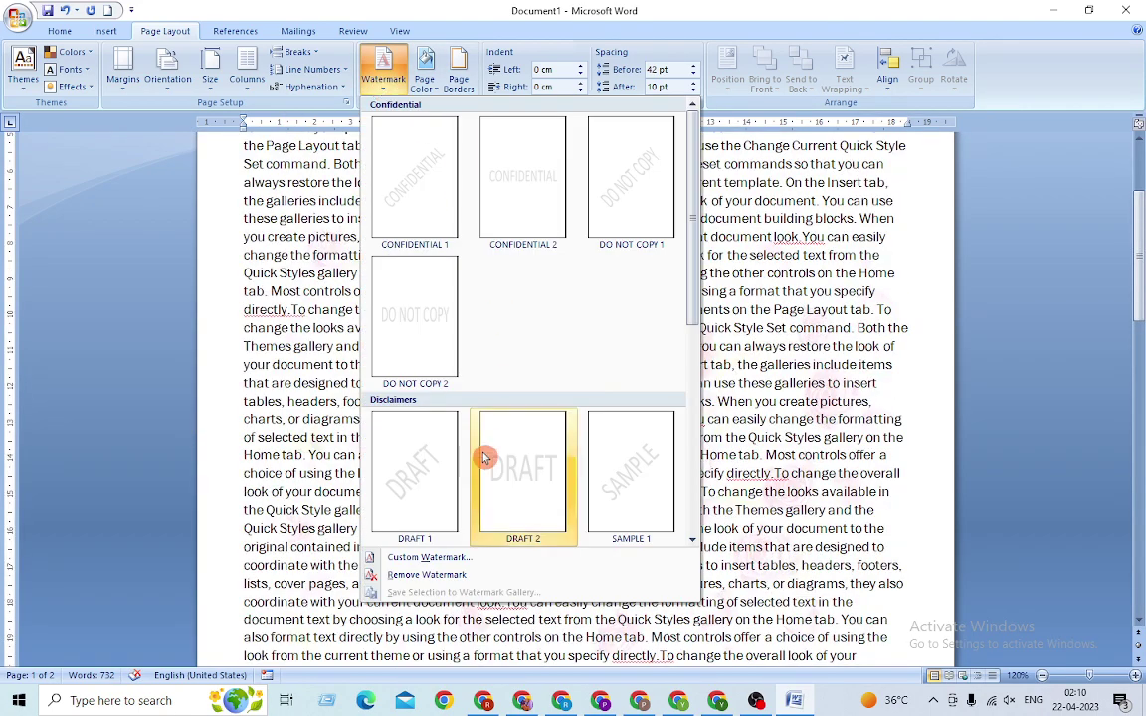
click(426, 556)
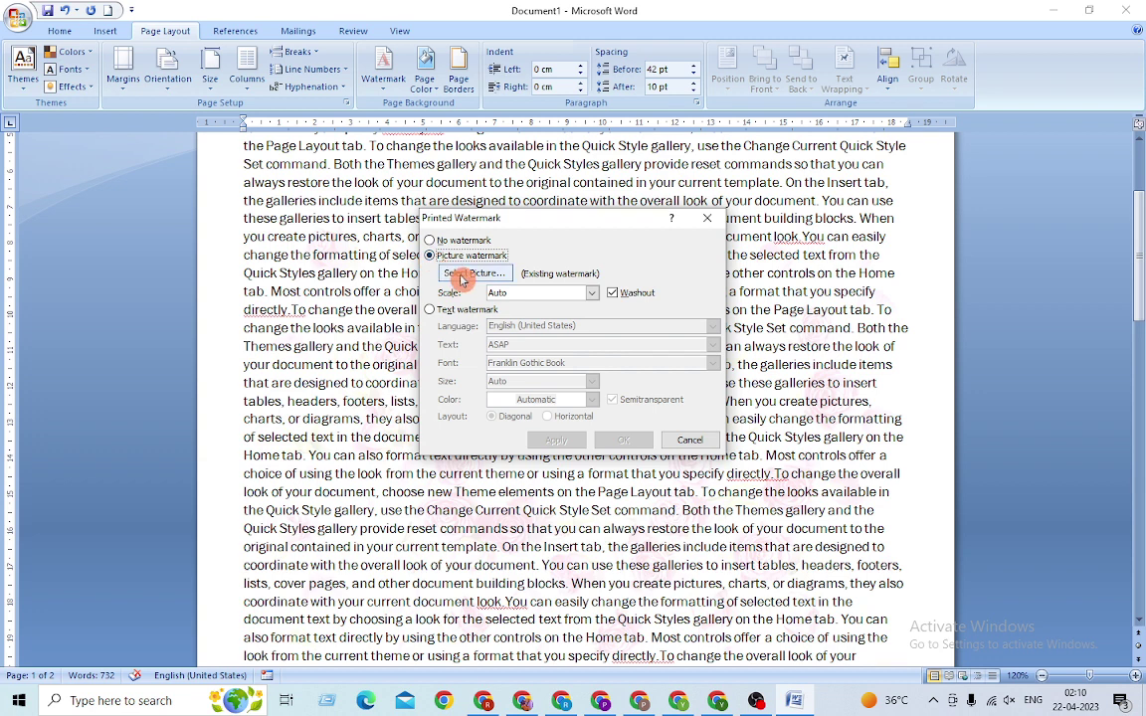
click(432, 311)
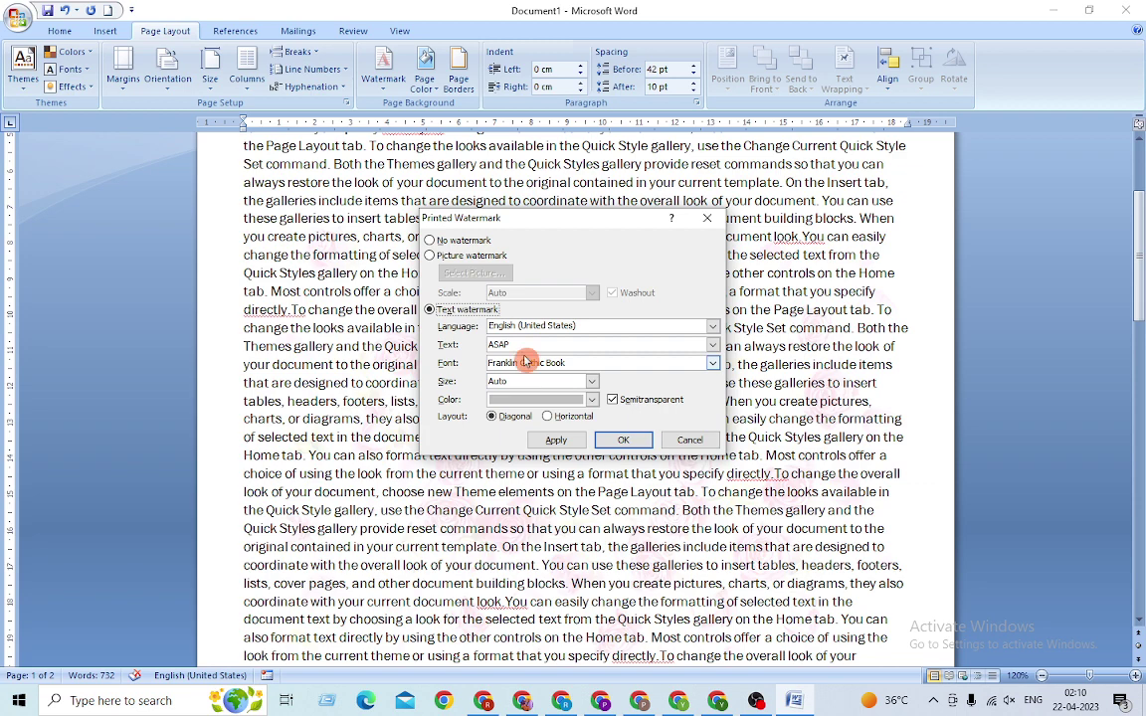
click(686, 442)
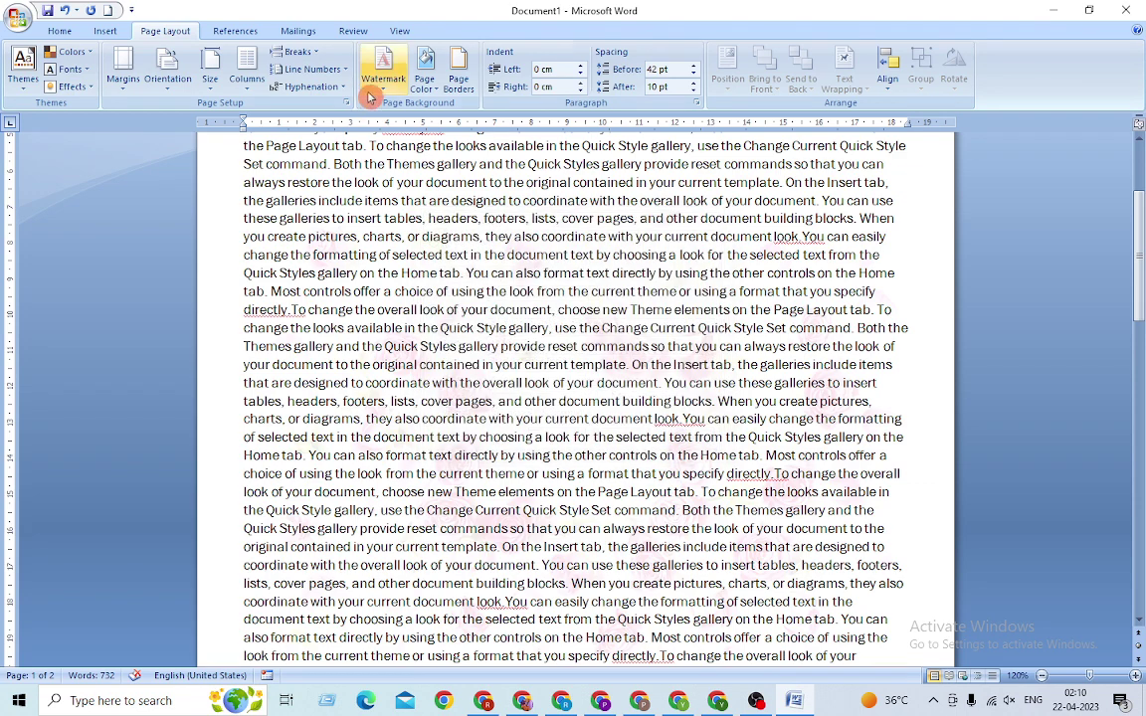
click(383, 82)
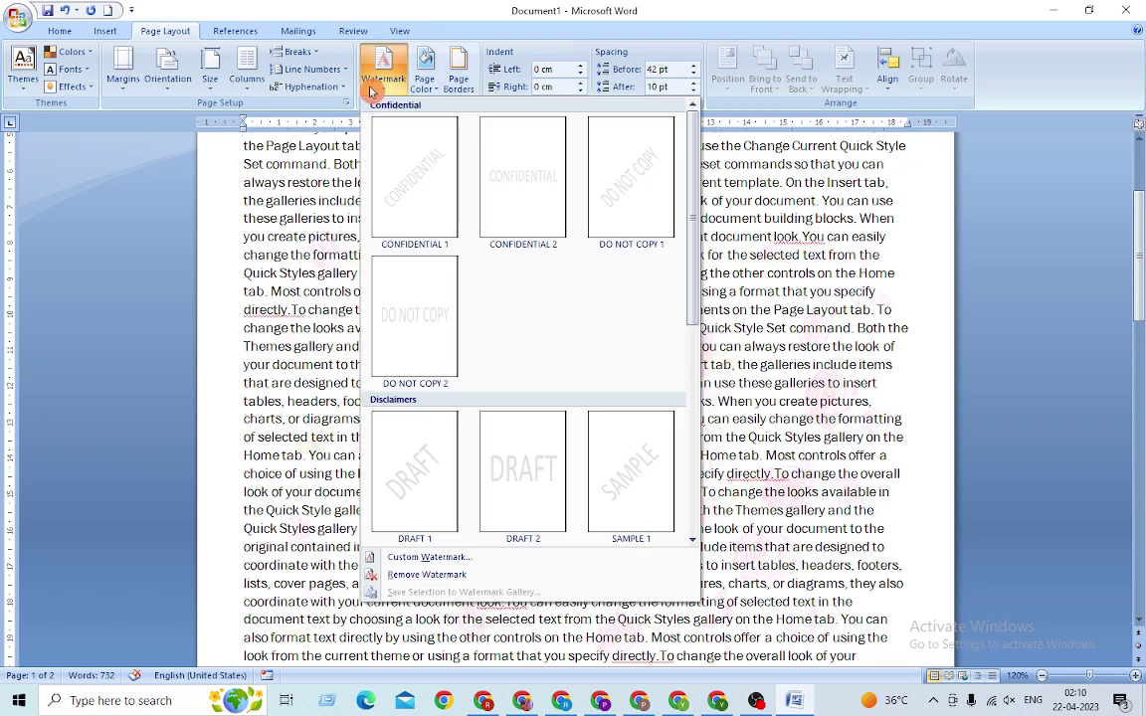
click(422, 574)
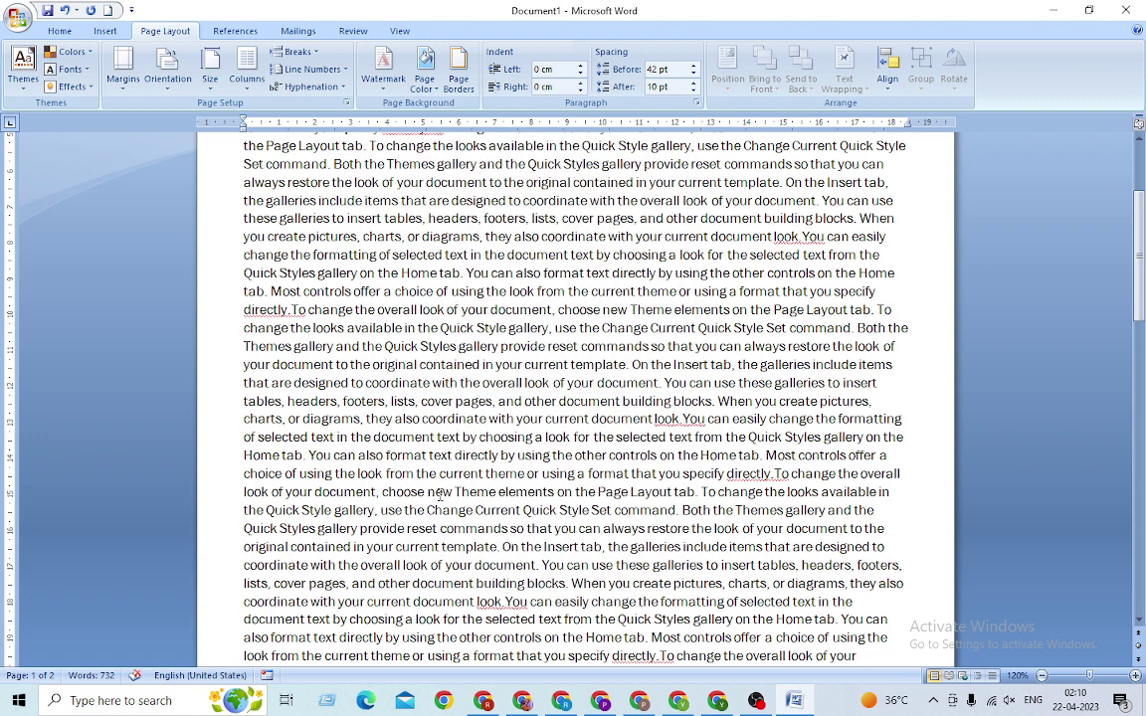